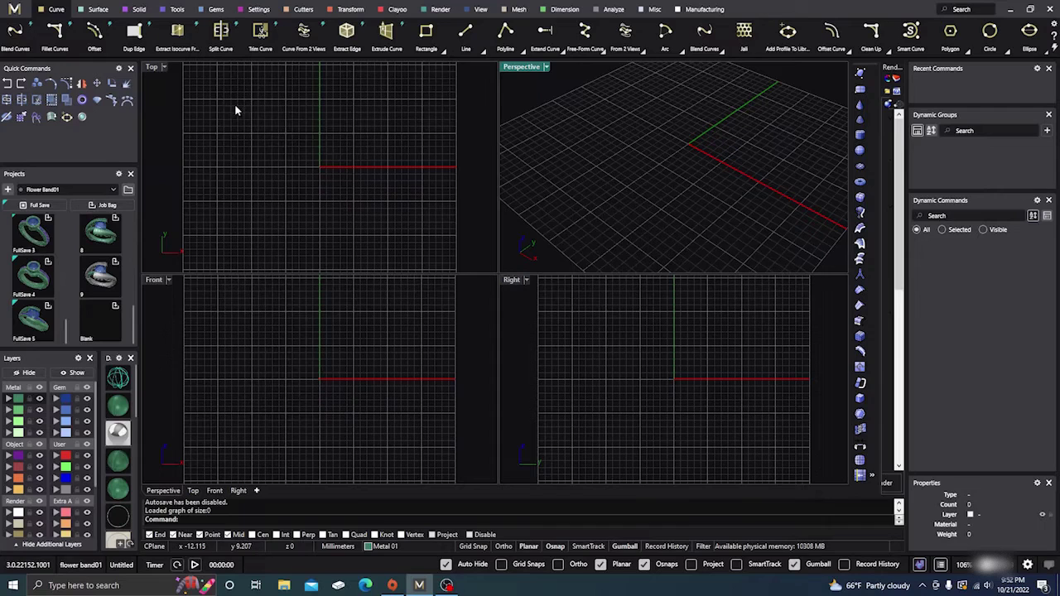
Step: Create a US size 7 ring rail
click(176, 10)
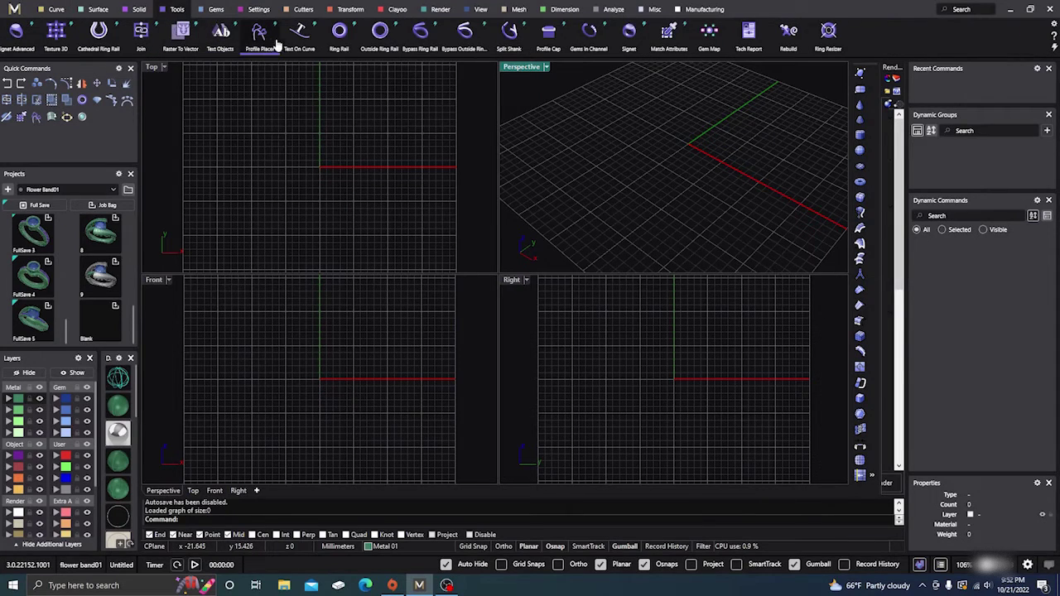
click(338, 30)
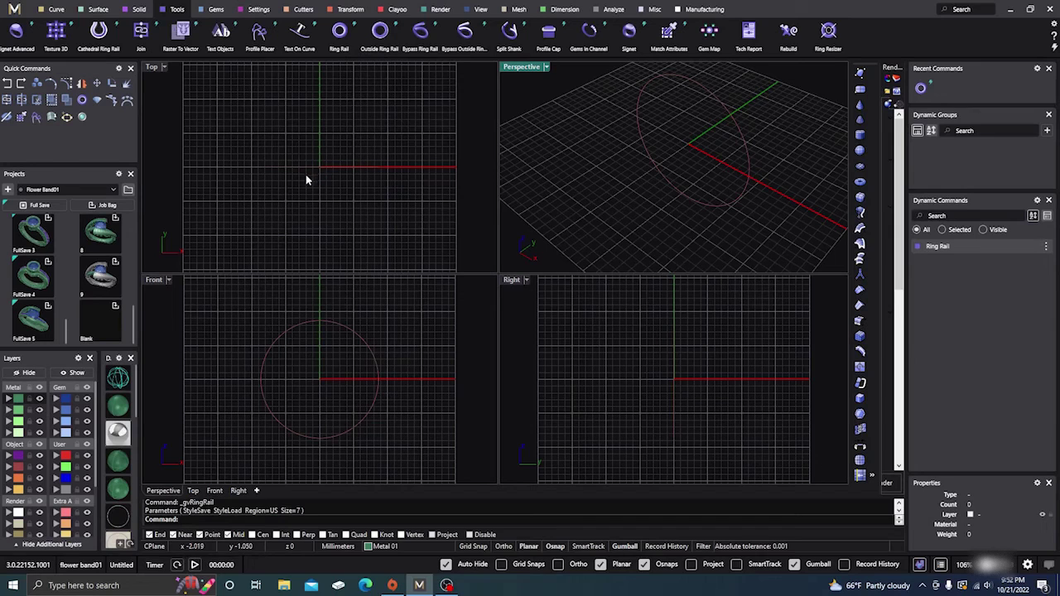
Step: On the Creation layer, draw a line centred on the ring rail's bottom point, extending about 8.3 mm to each side along Y
click(55, 10)
right_click(464, 42)
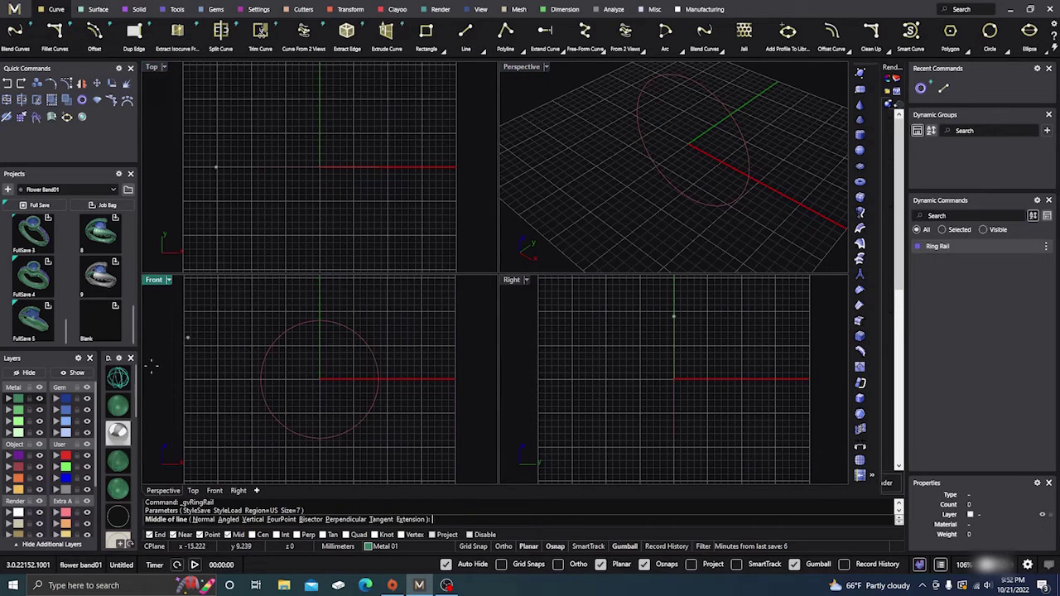
click(18, 491)
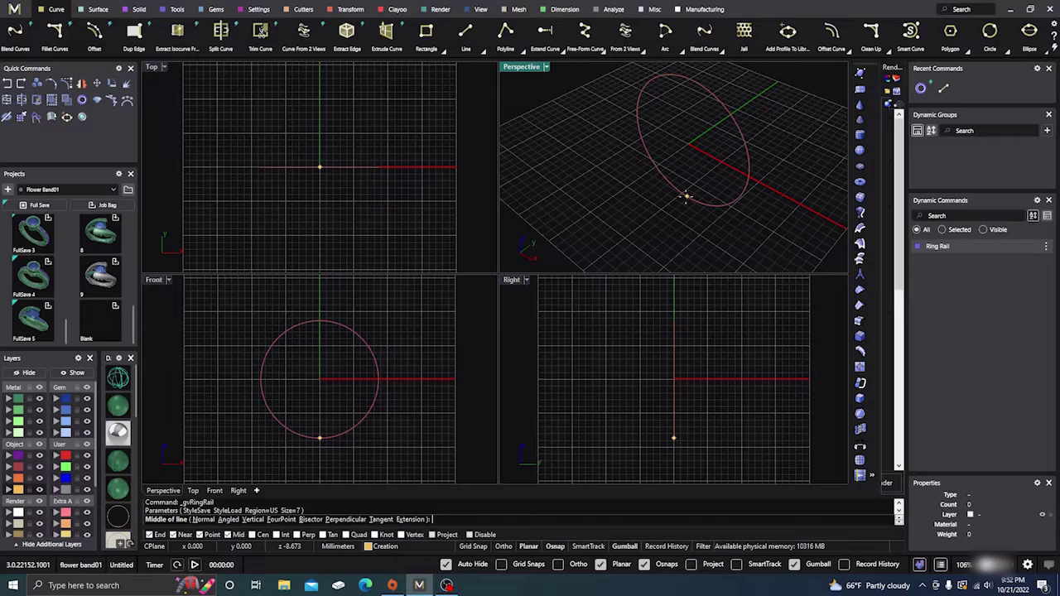
click(685, 196)
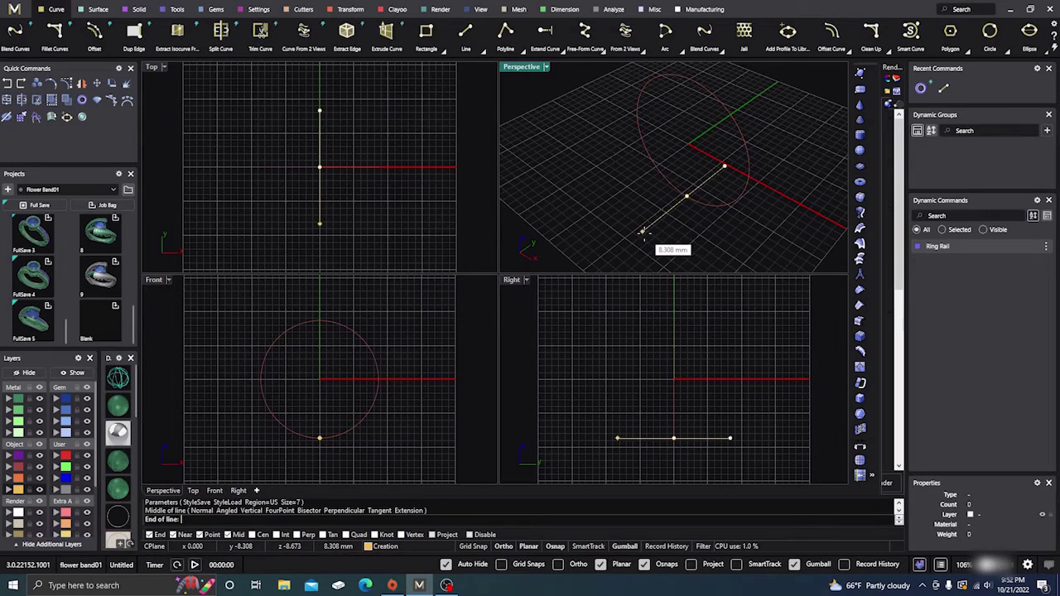
click(643, 232)
scroll(600, 191, down, 5)
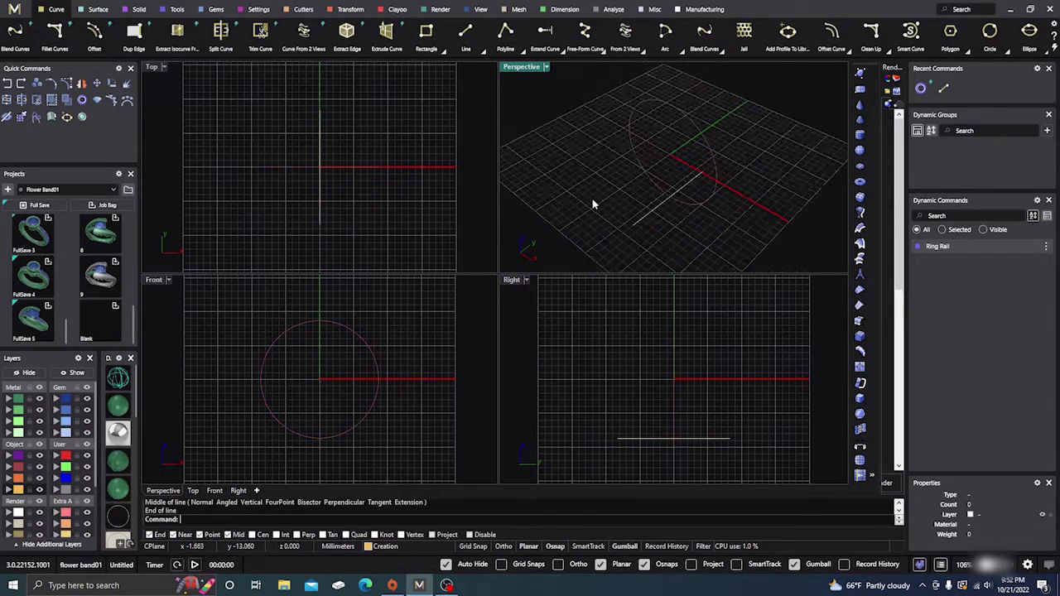
right_drag(597, 206, 602, 217)
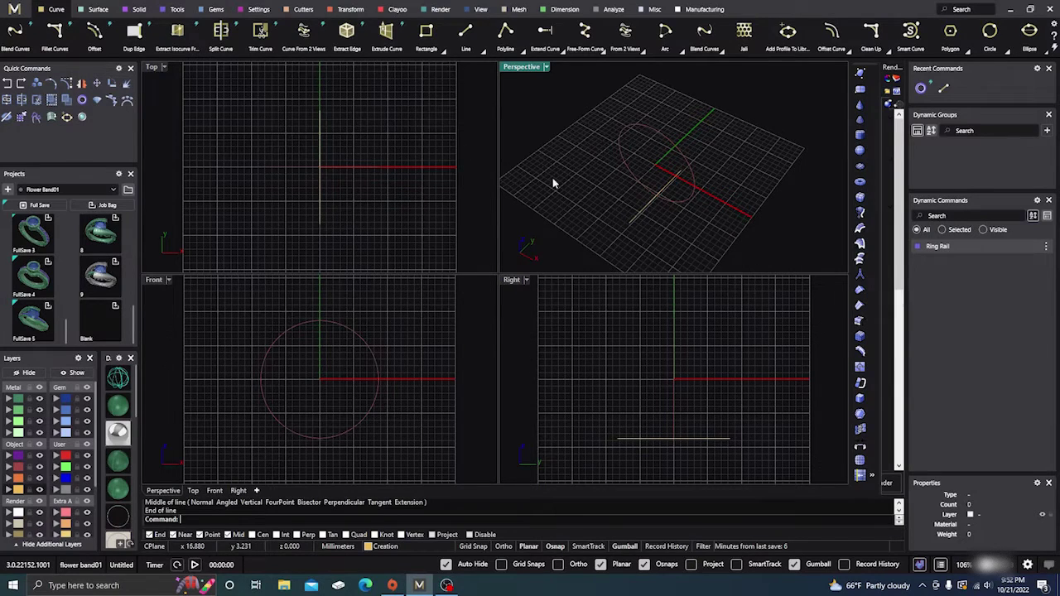
right_drag(568, 195, 578, 187)
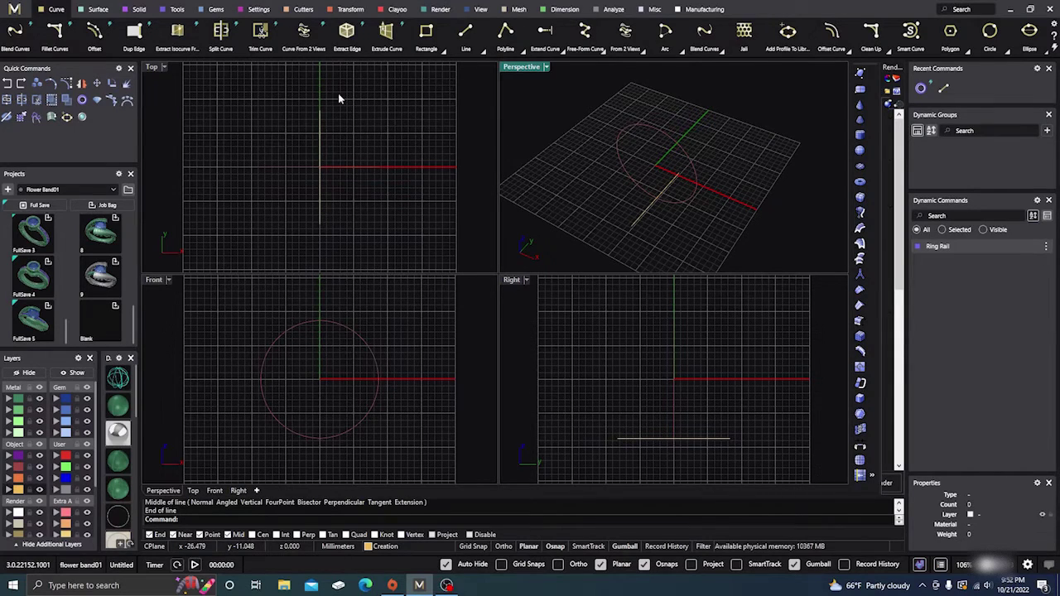
Step: Sweep the line along the ring rail with Sweep 1 and move the resulting cylindrical surface to layer User 04
click(99, 9)
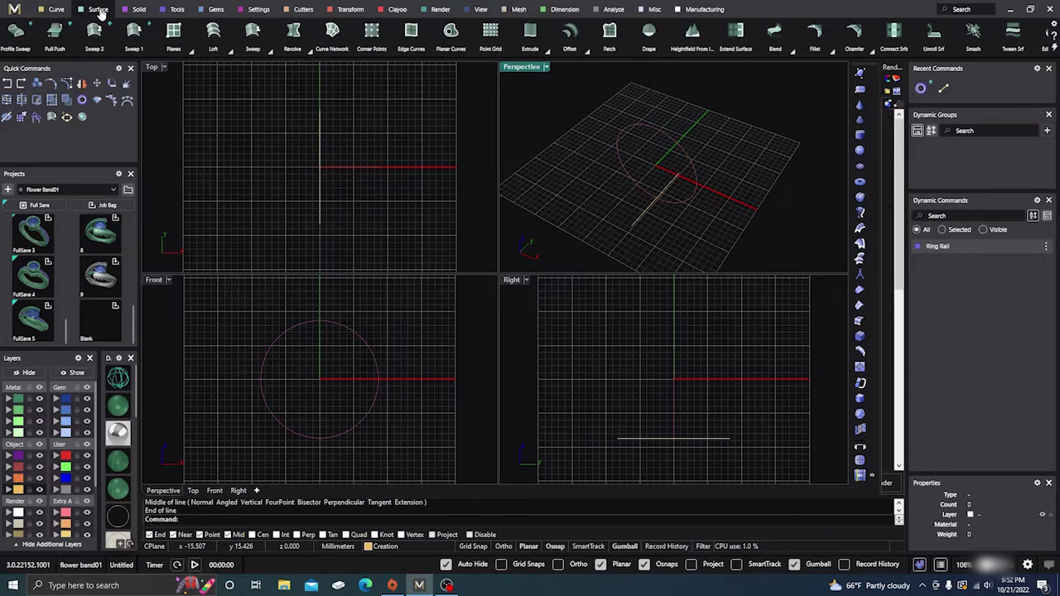
click(133, 33)
click(645, 192)
click(642, 211)
key(Return)
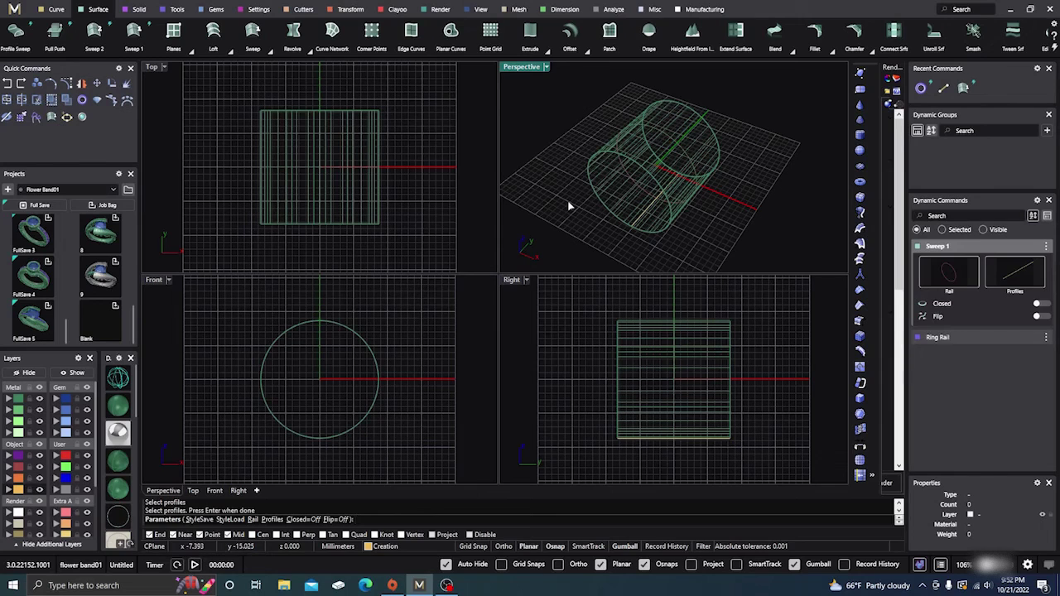
key(Return)
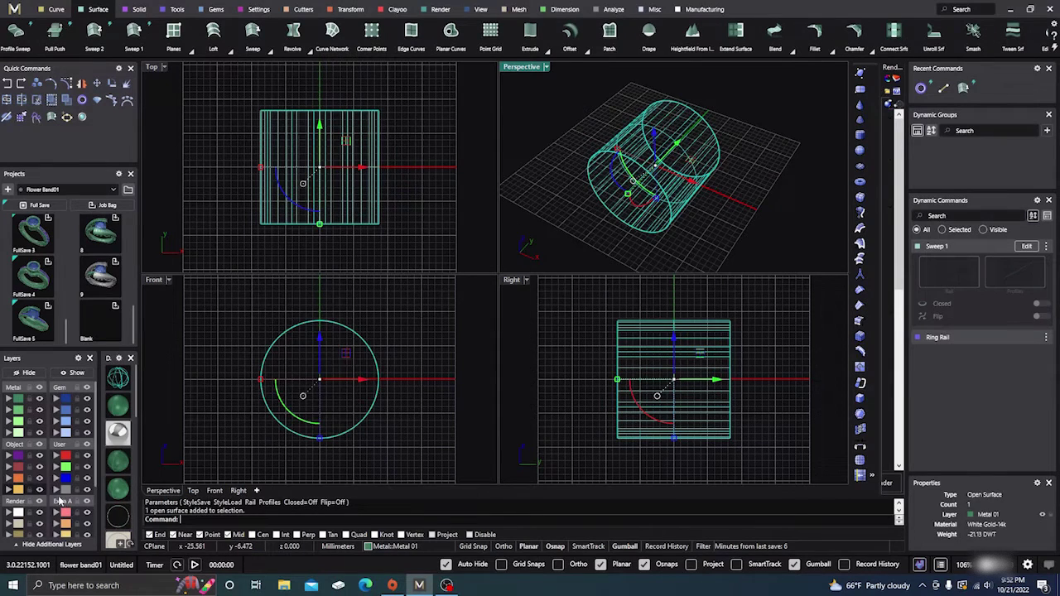
click(57, 491)
click(564, 144)
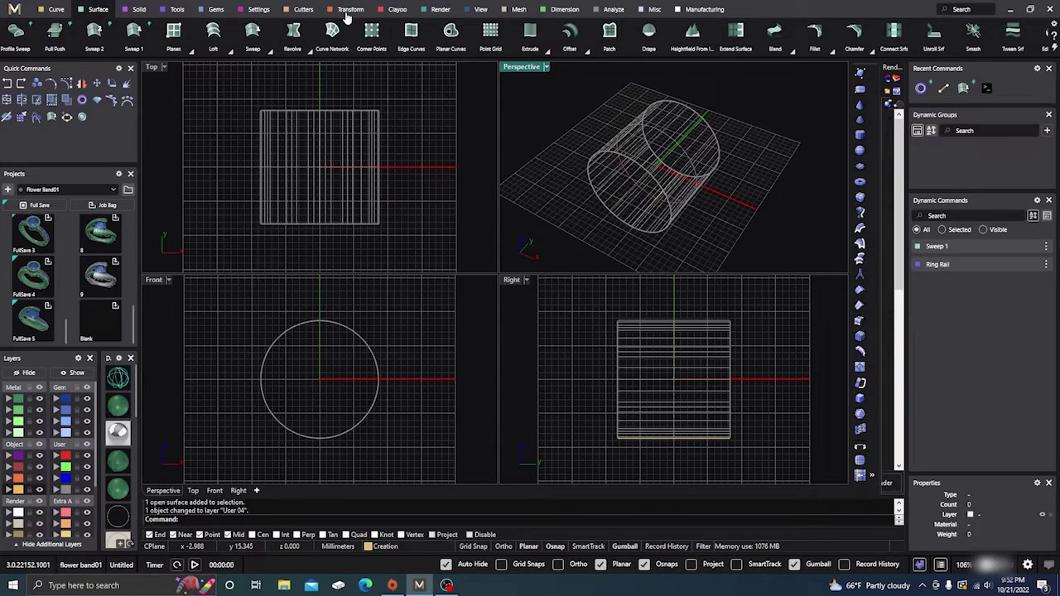
Step: Generate an Auto Base from the cylindrical surface and position the flat base behind the ring, roughly centred over it in Top view
click(349, 10)
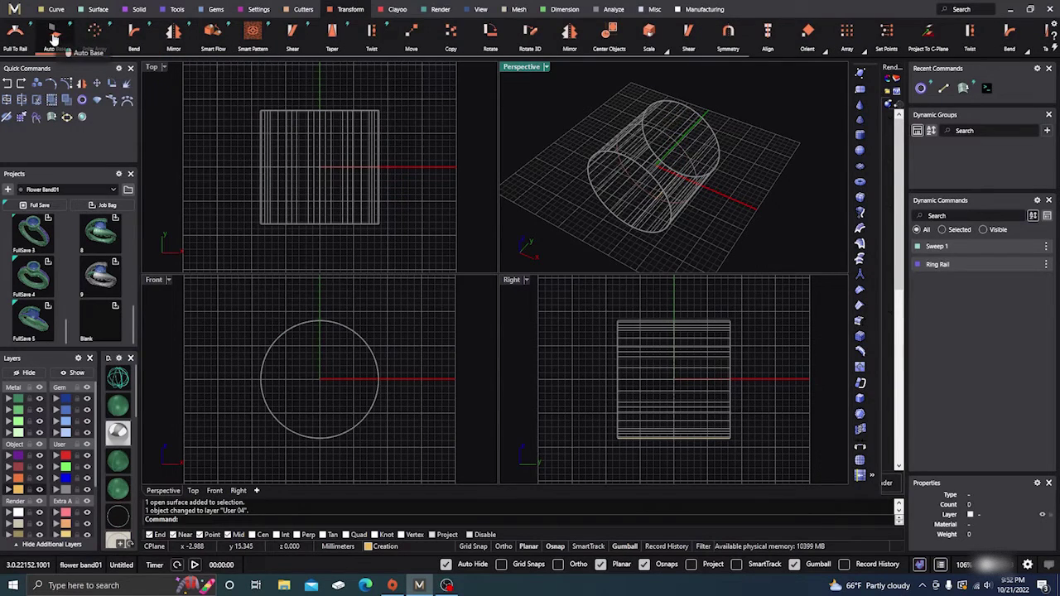
click(53, 38)
click(620, 202)
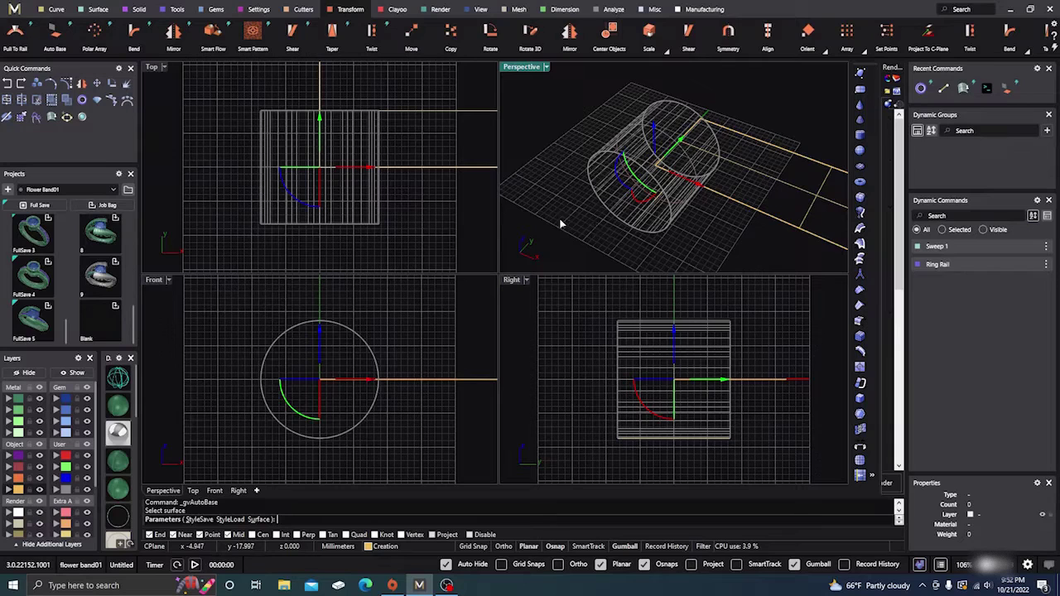
scroll(559, 223, down, 4)
scroll(326, 194, down, 10)
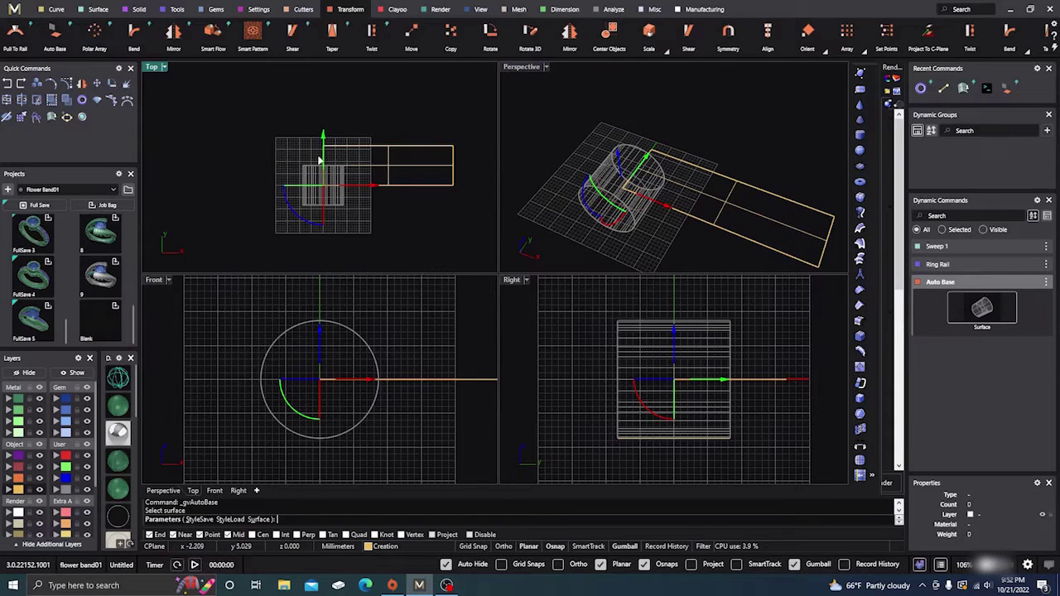
drag(323, 138, 322, 107)
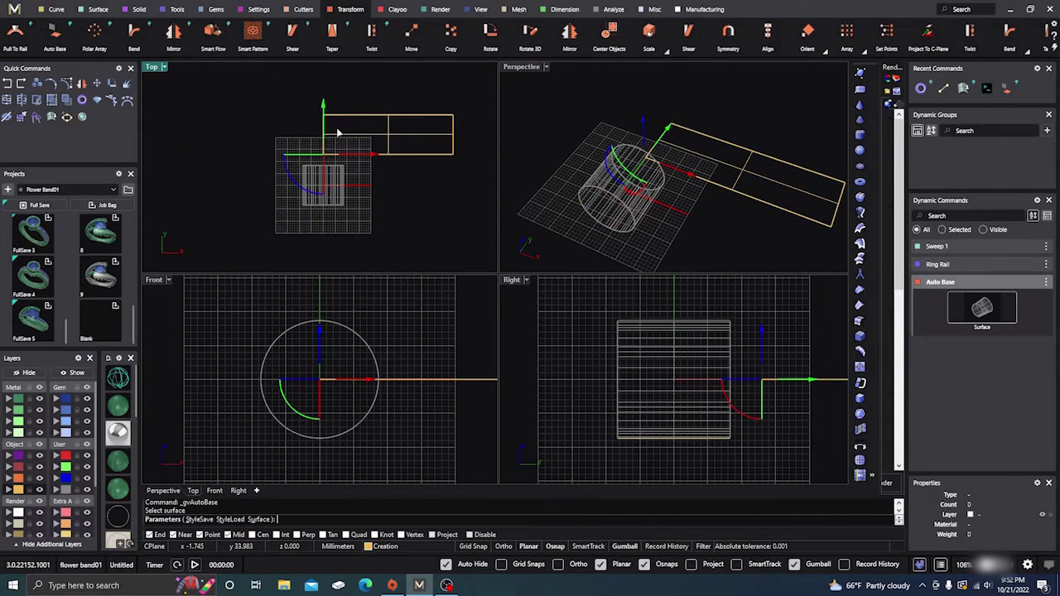
drag(350, 154, 302, 154)
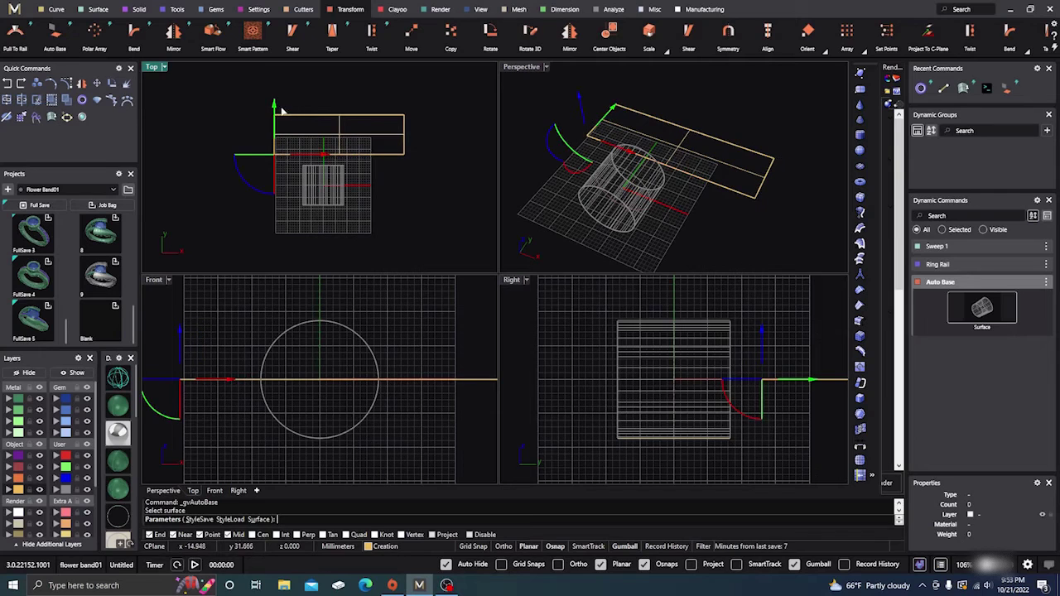
drag(275, 106, 275, 95)
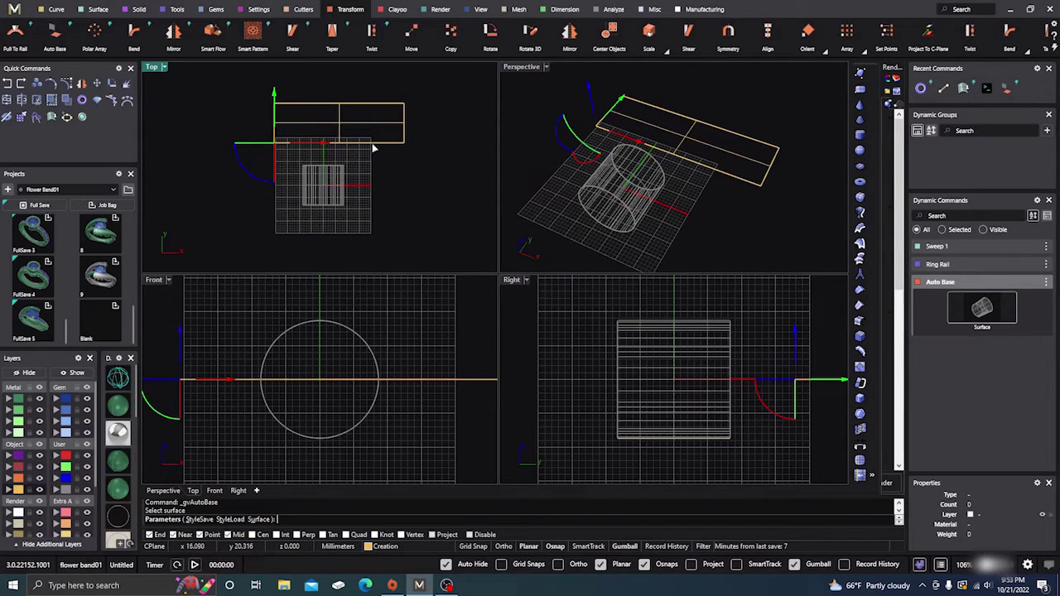
Step: Finish the Auto Base and move the flat base surface to layer User 04
click(322, 131)
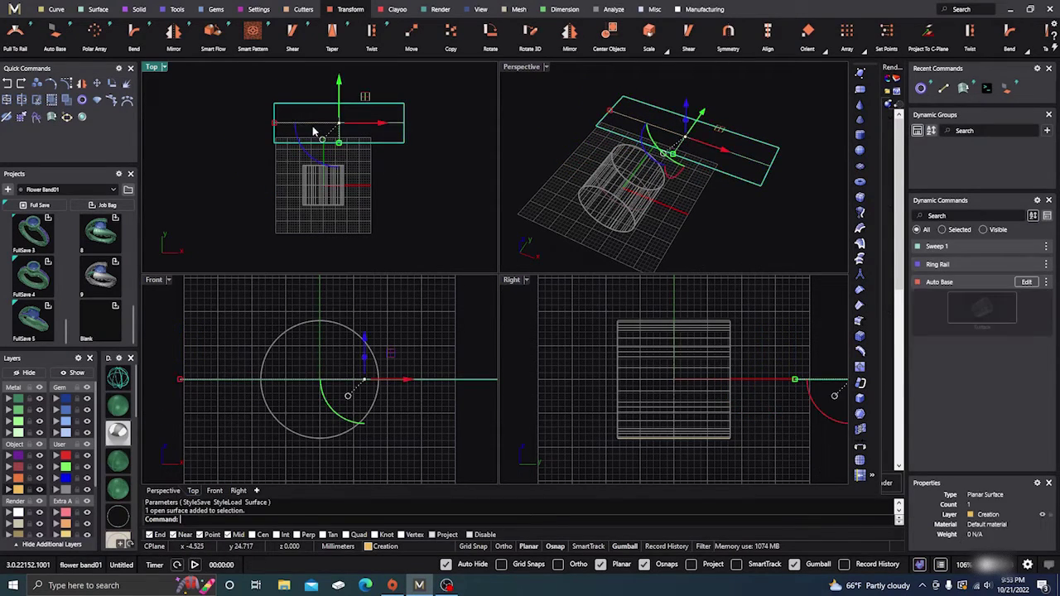
click(61, 490)
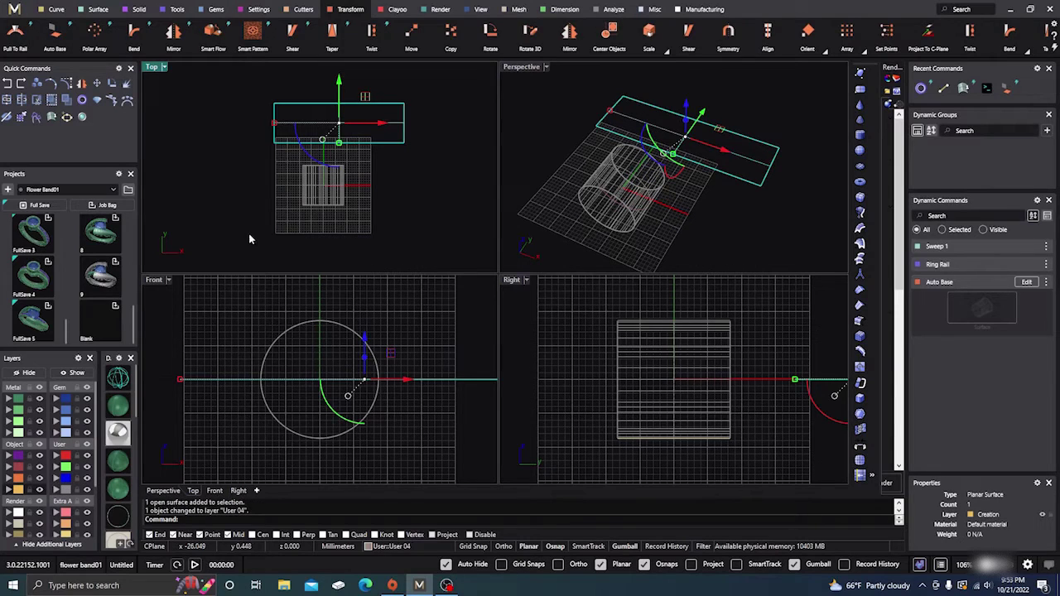
click(393, 185)
Step: Duplicate all four outer edges of the flat base surface as curves in the enlarged Top view
double_click(155, 68)
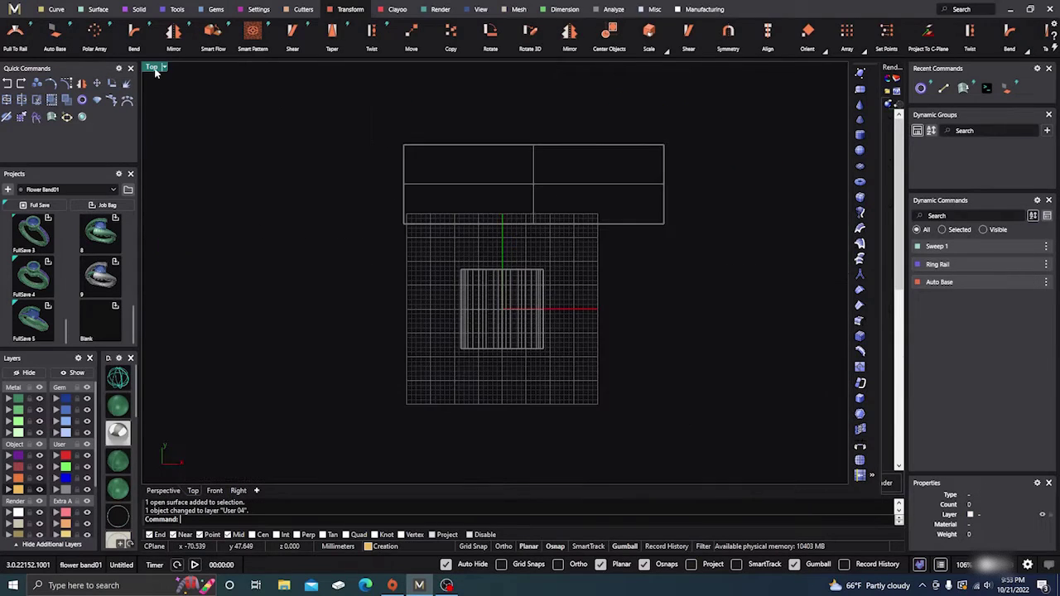
right_drag(490, 114, 449, 129)
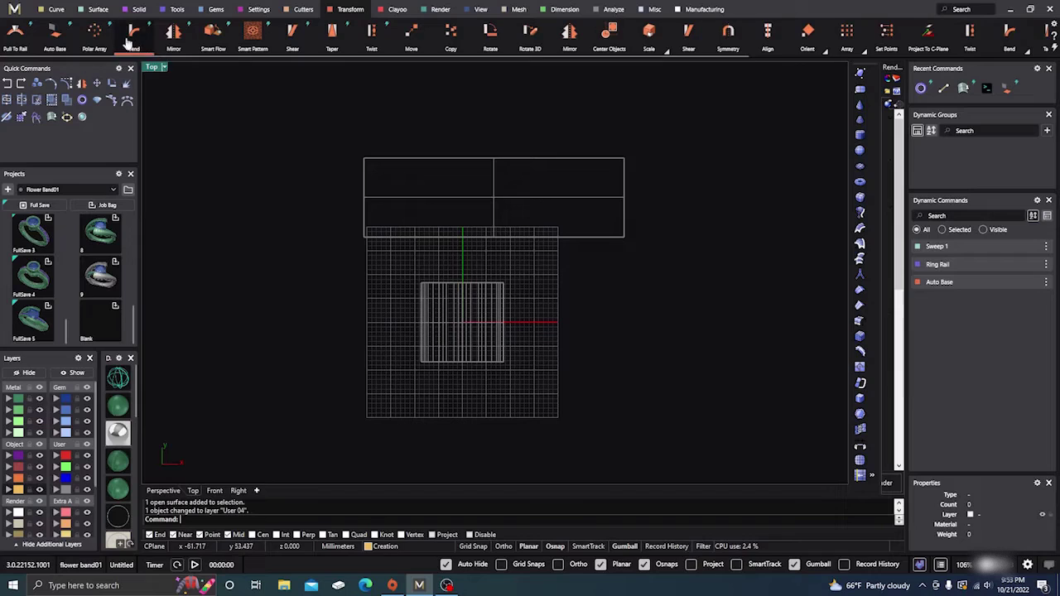
click(56, 10)
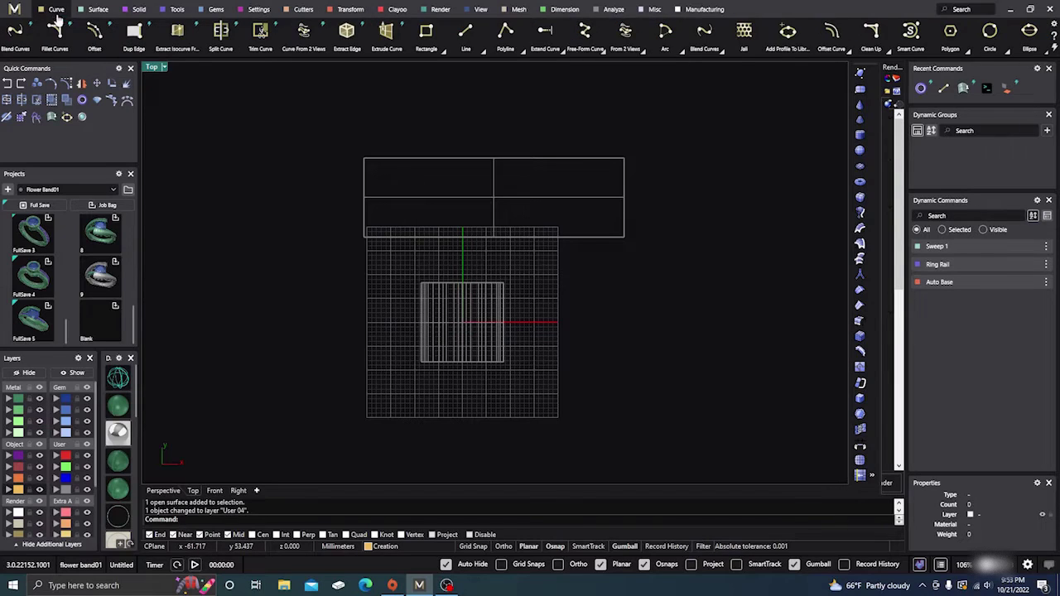
click(133, 34)
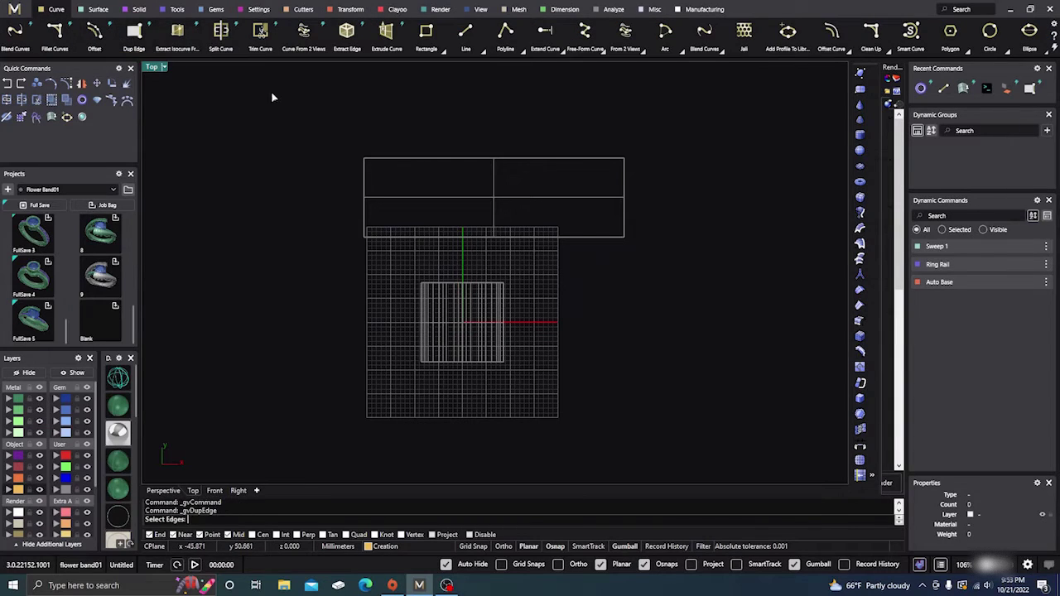
click(489, 158)
key(Return)
key(Return)
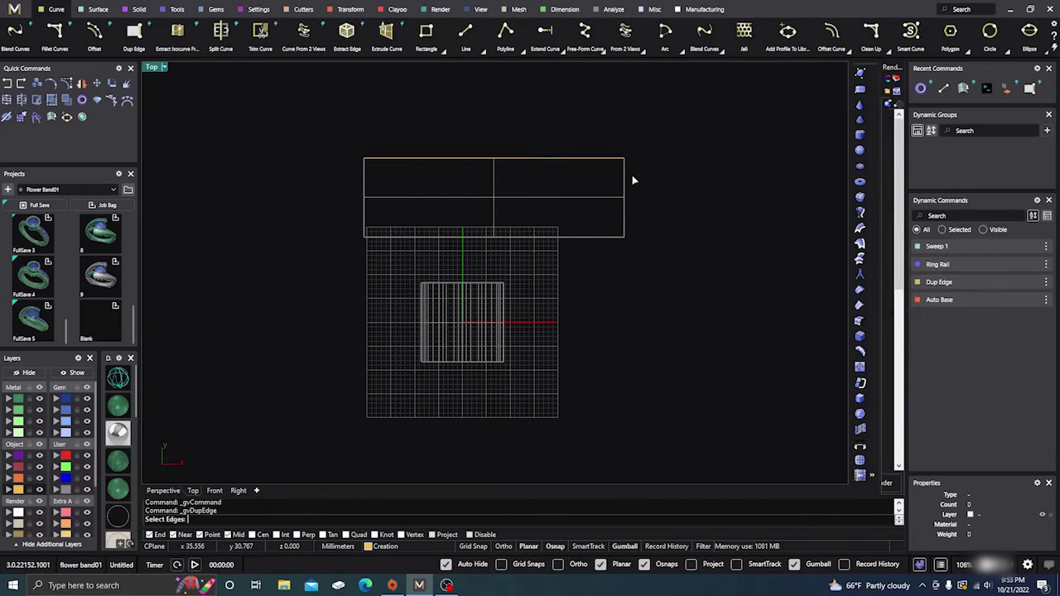
click(626, 183)
key(Return)
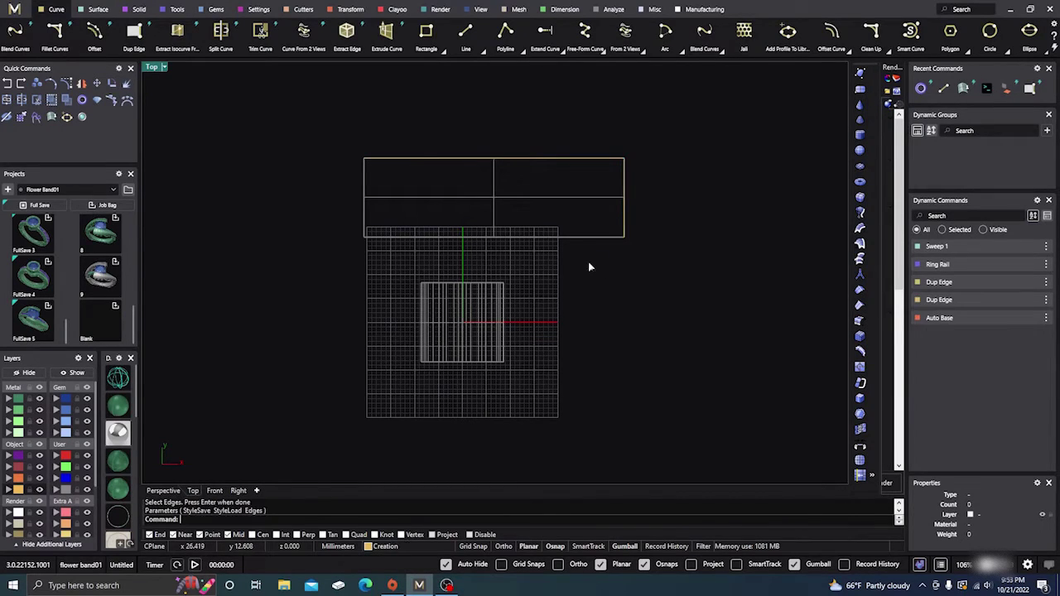
key(Return)
click(586, 237)
key(Return)
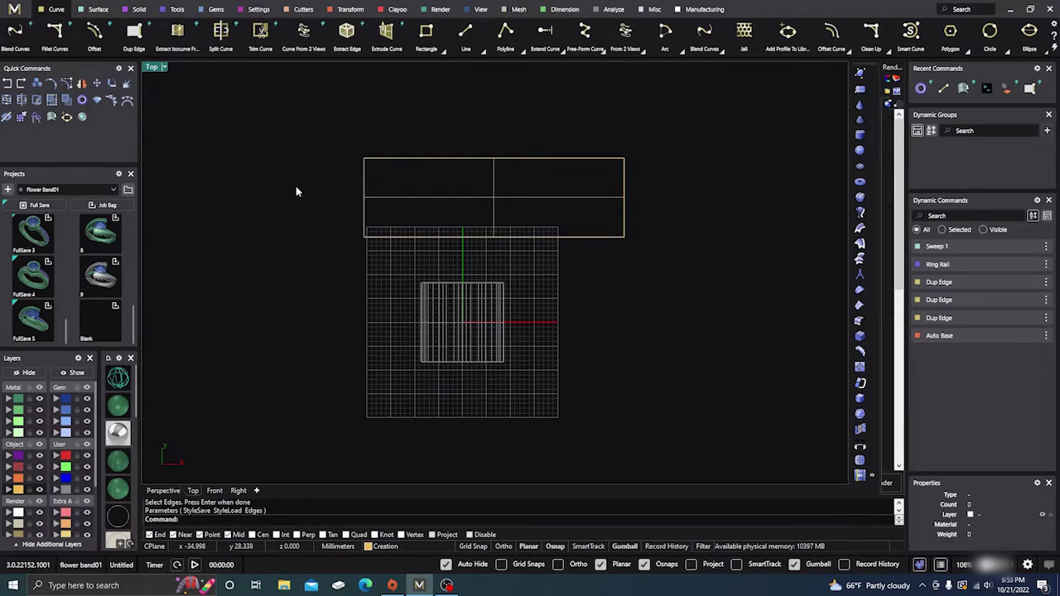
key(Return)
click(364, 187)
key(Return)
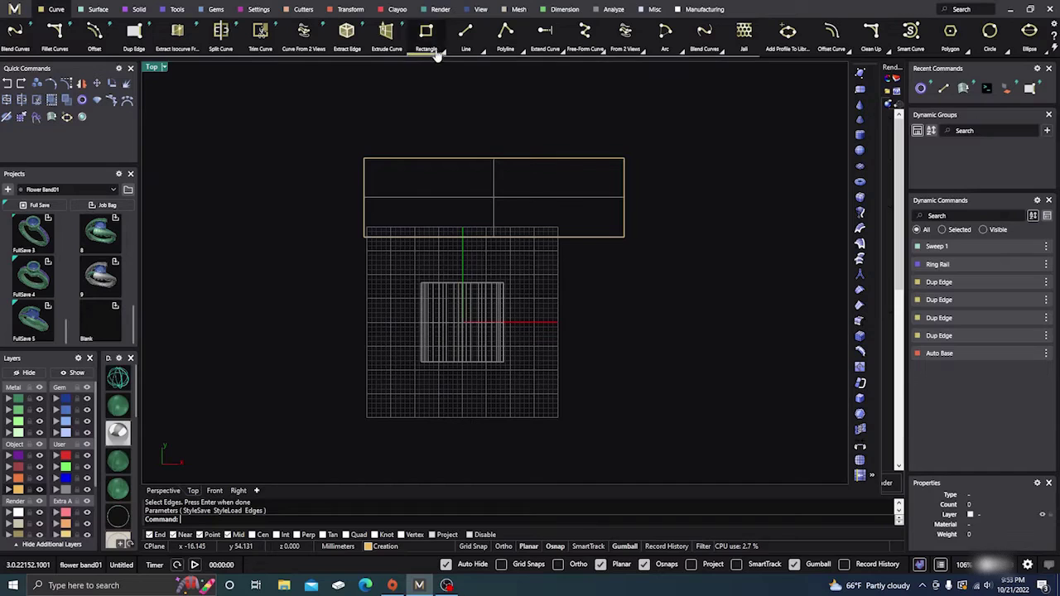
Step: Draw a horizontal and a vertical centre line across the flat base, connecting the midpoints of its opposite edges
click(465, 31)
click(364, 197)
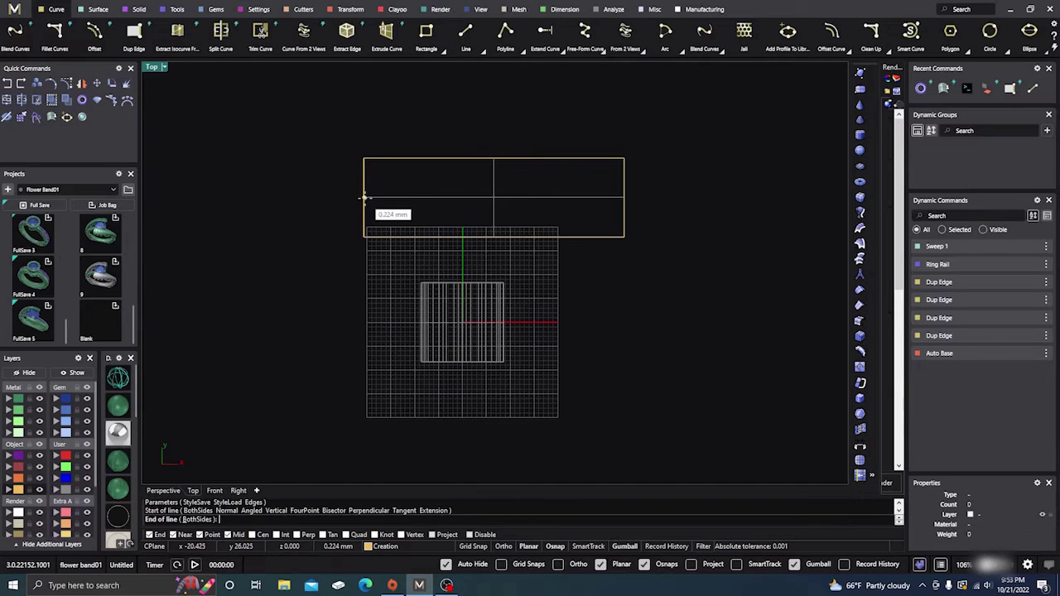
click(623, 199)
key(Return)
click(494, 157)
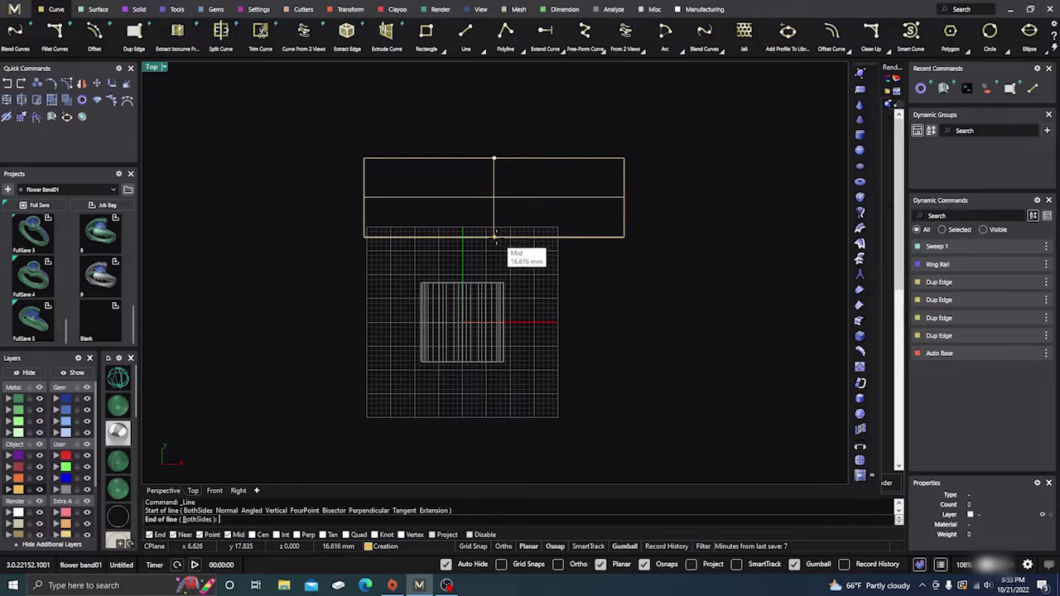
click(493, 237)
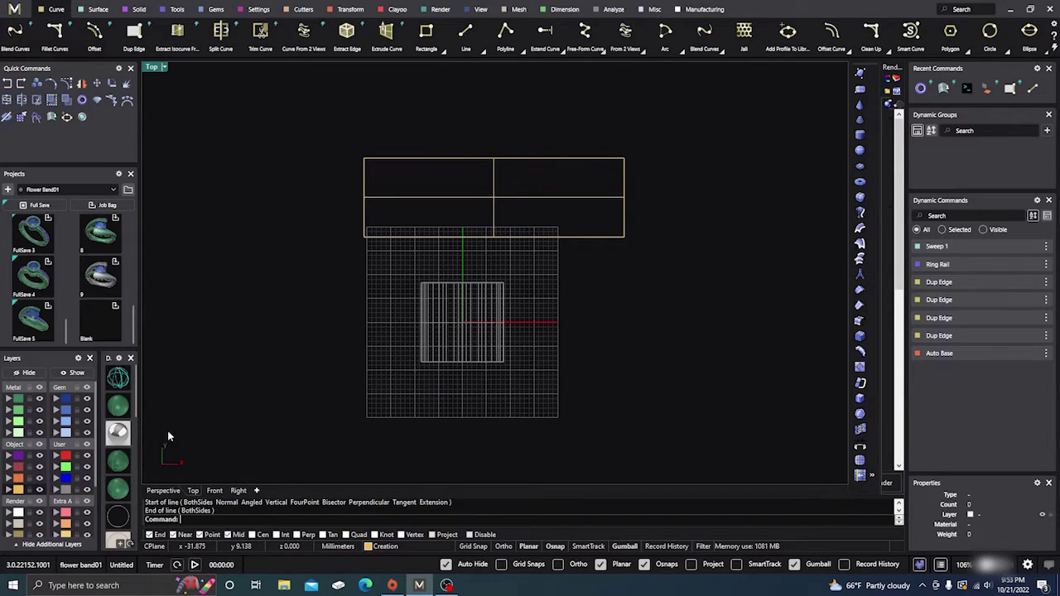
Step: Hide layer User 04 and move the sweep profile line at the bottom of the ring rail onto it
click(87, 490)
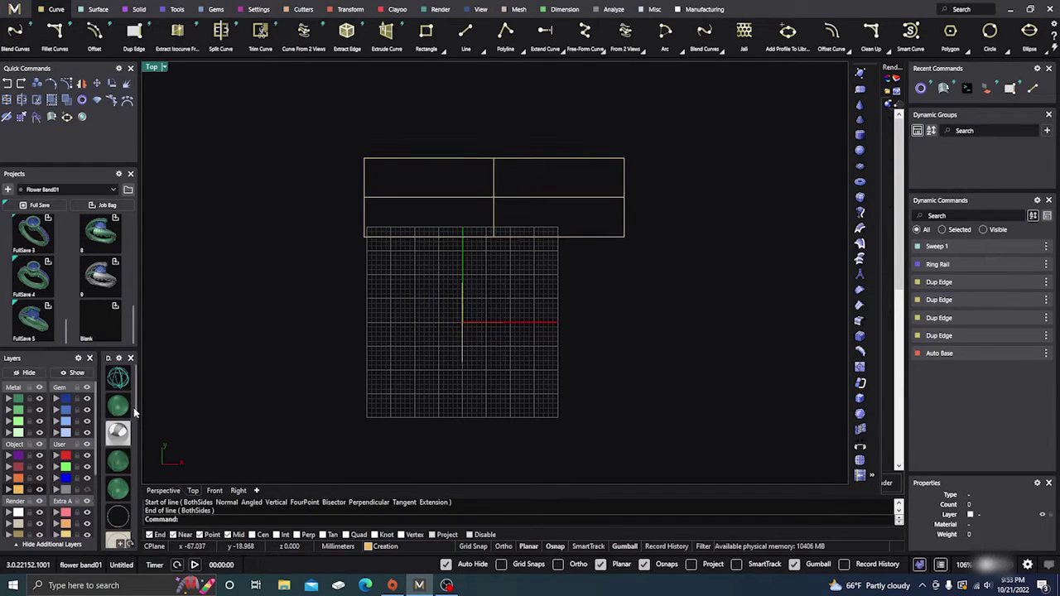
click(163, 490)
right_drag(248, 390, 433, 384)
click(420, 392)
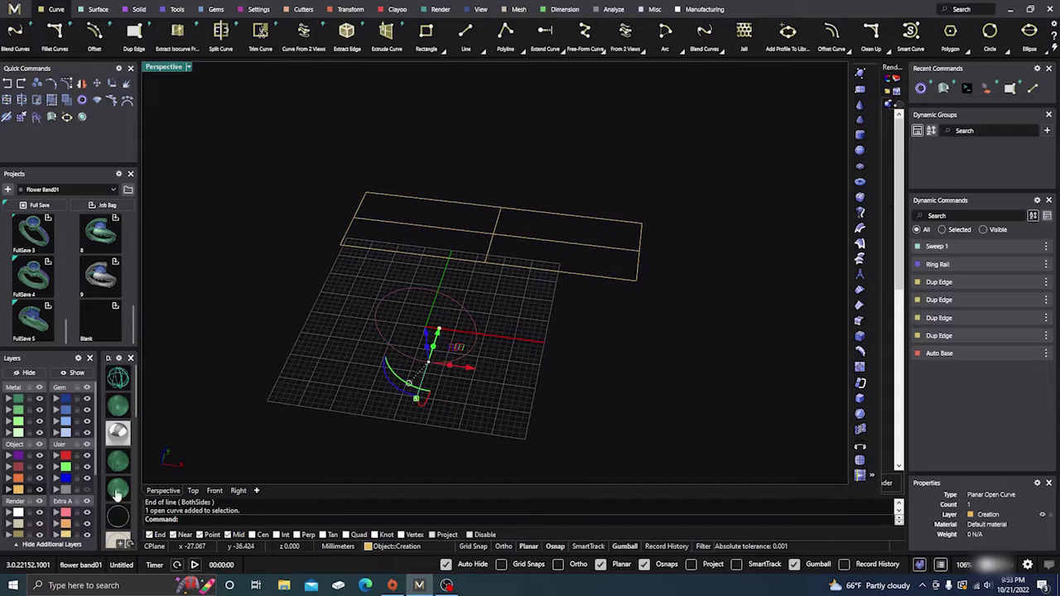
click(60, 492)
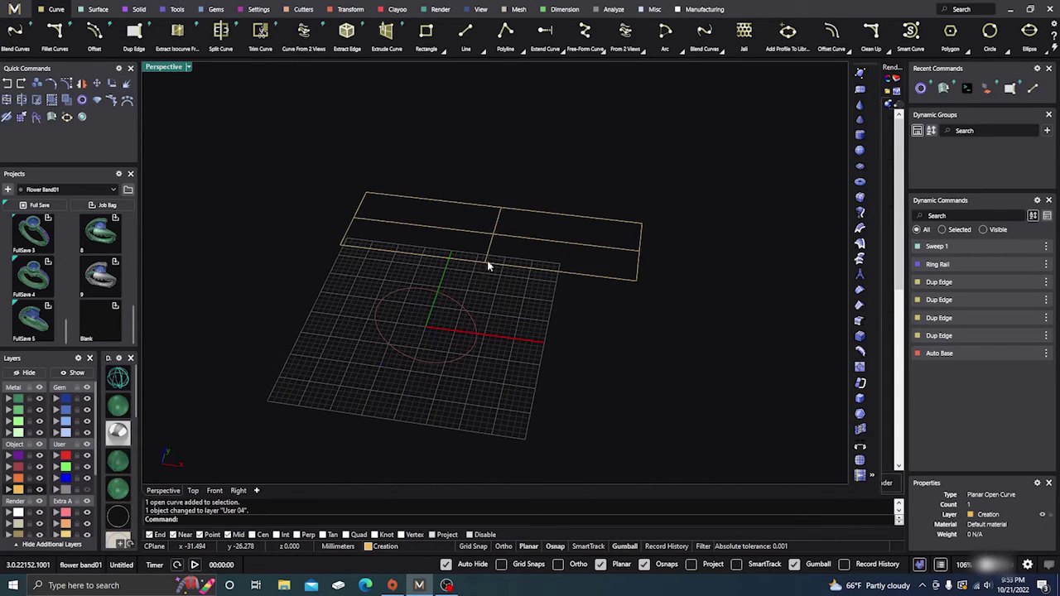
right_drag(541, 209, 532, 274)
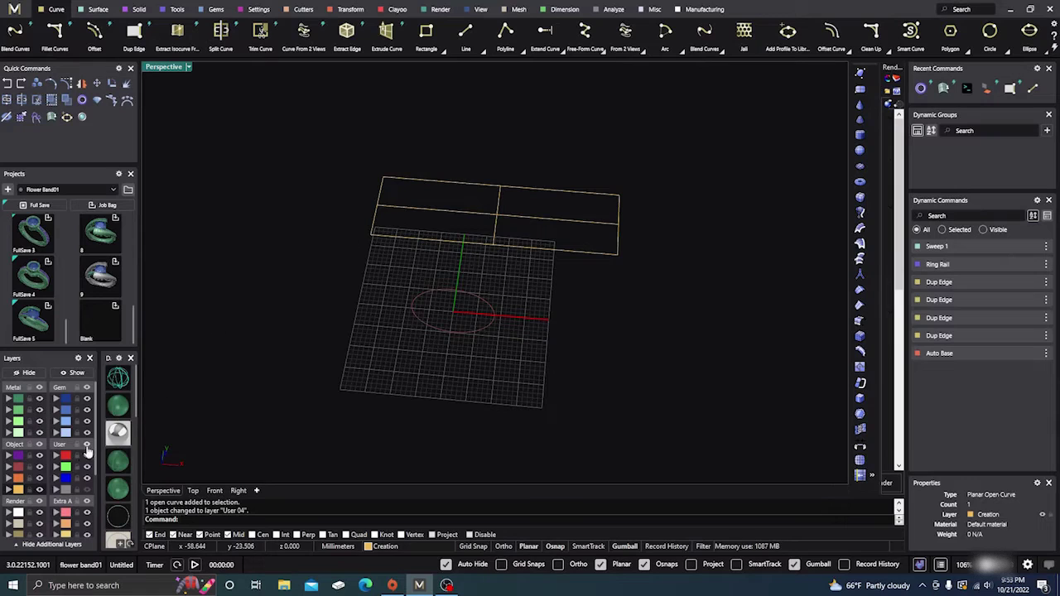
Step: Check the ring surface on layer User 04, hide the layer again and switch the Perspective view to a shaded display mode
click(86, 490)
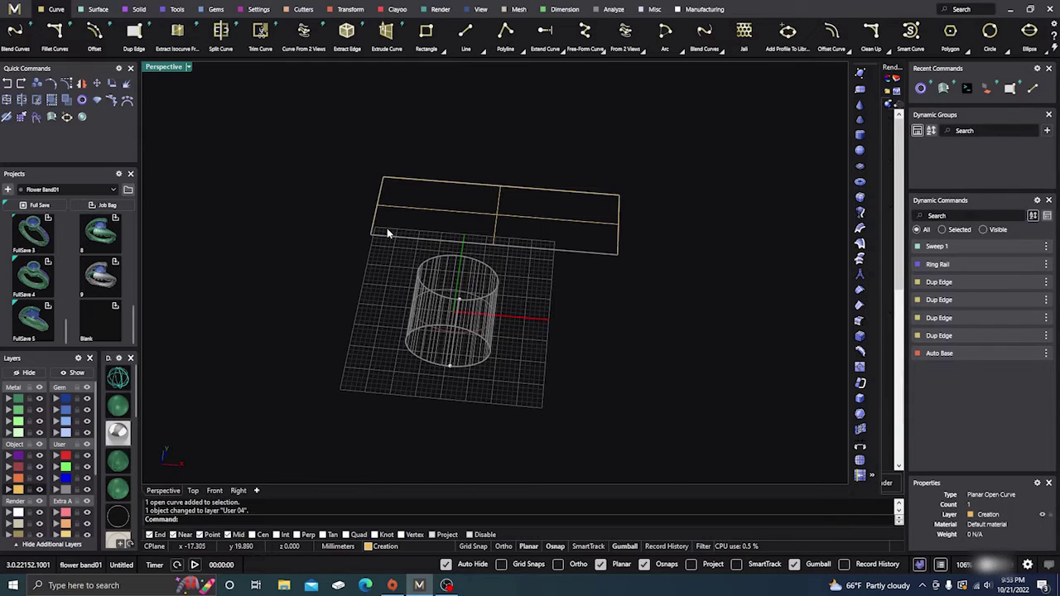
scroll(389, 226, up, 3)
click(117, 407)
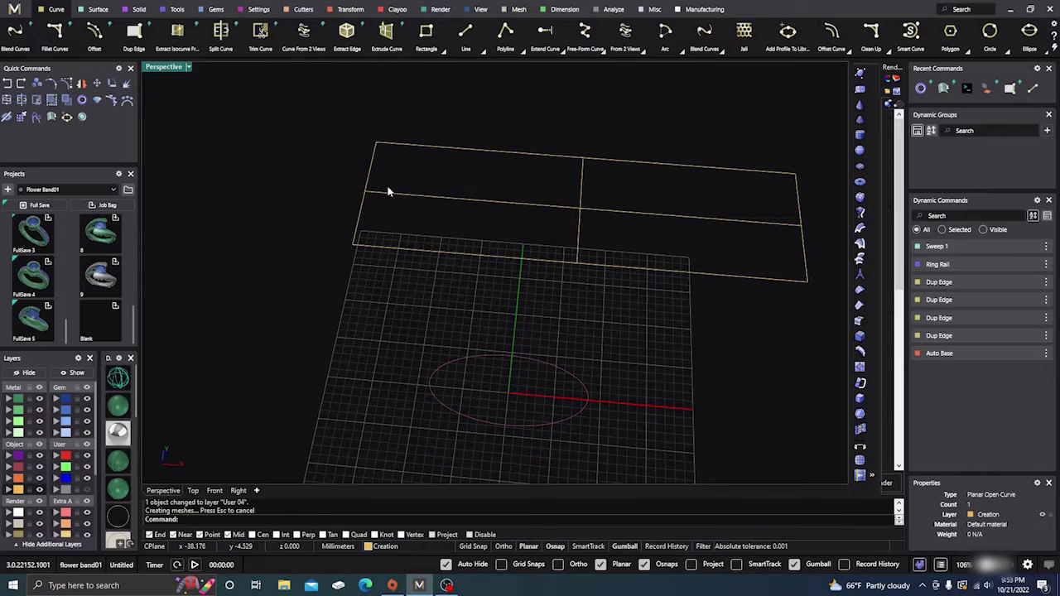
right_drag(388, 190, 464, 259)
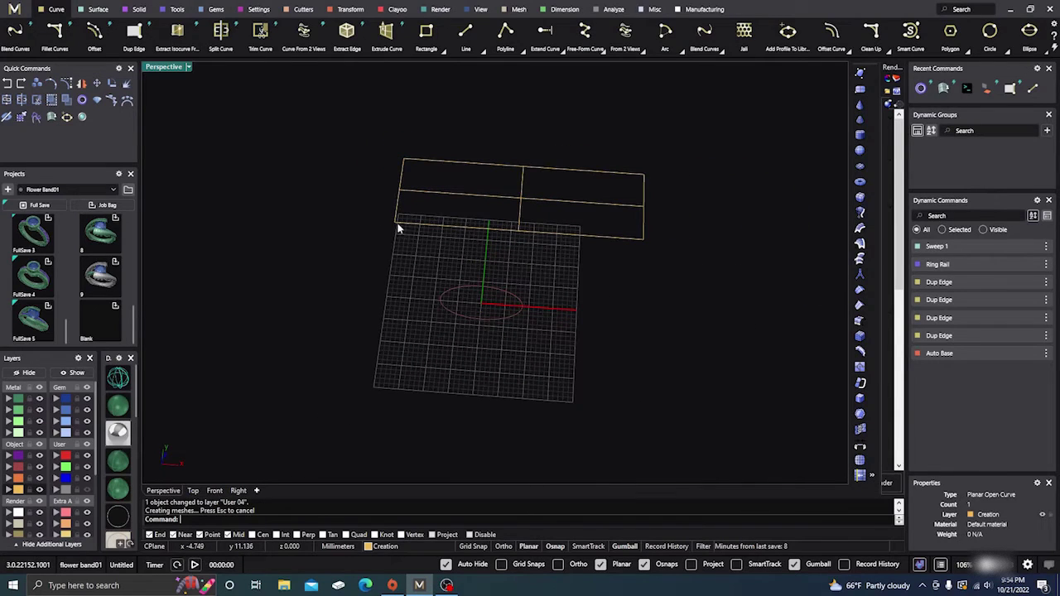
right_drag(376, 260, 376, 234)
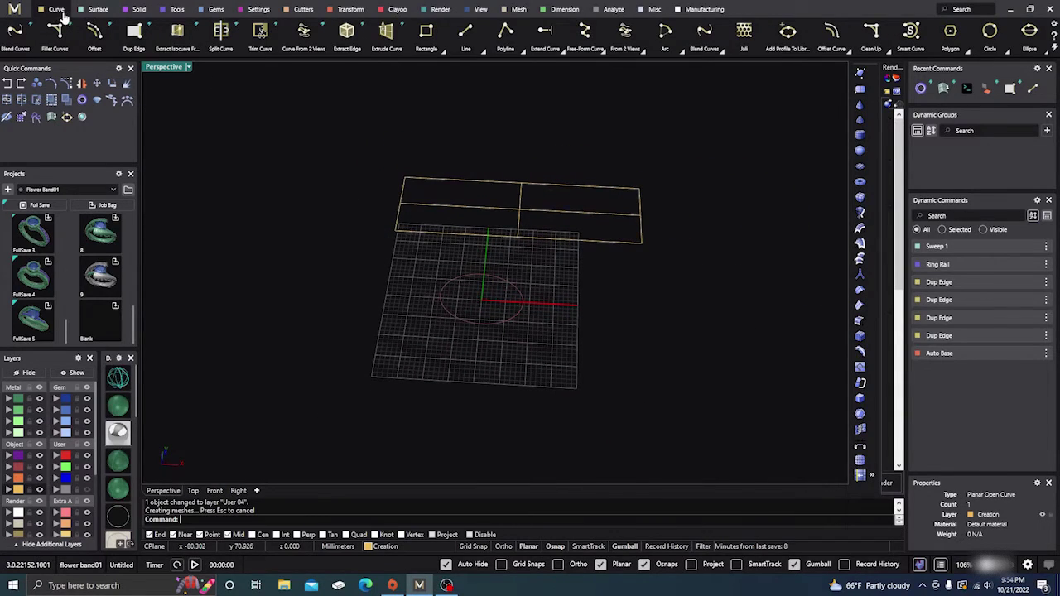
Step: Create a round diamond gem 5.40 mm in length at the origin
click(211, 11)
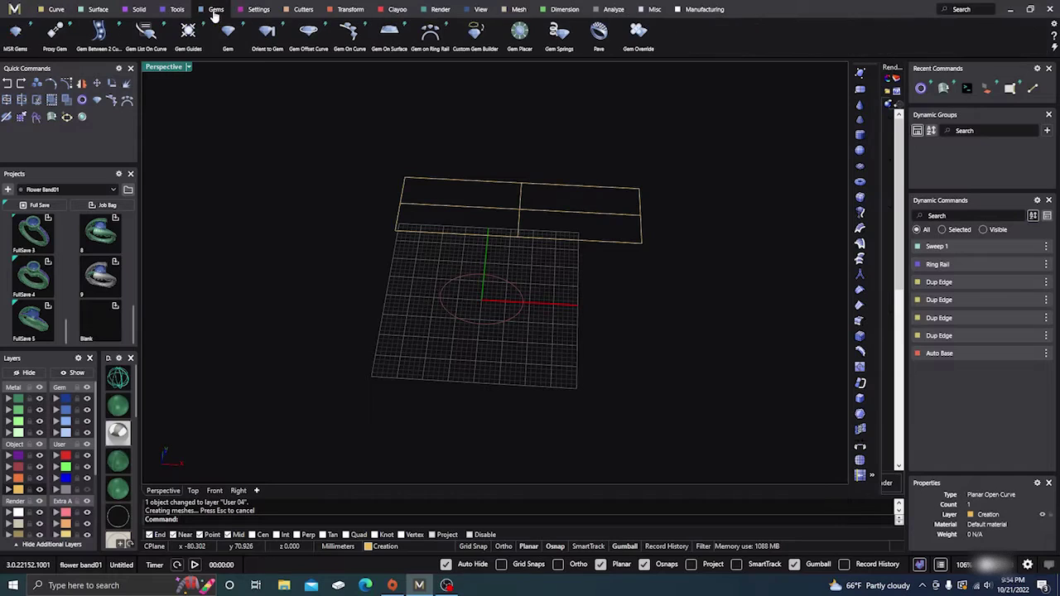
click(228, 33)
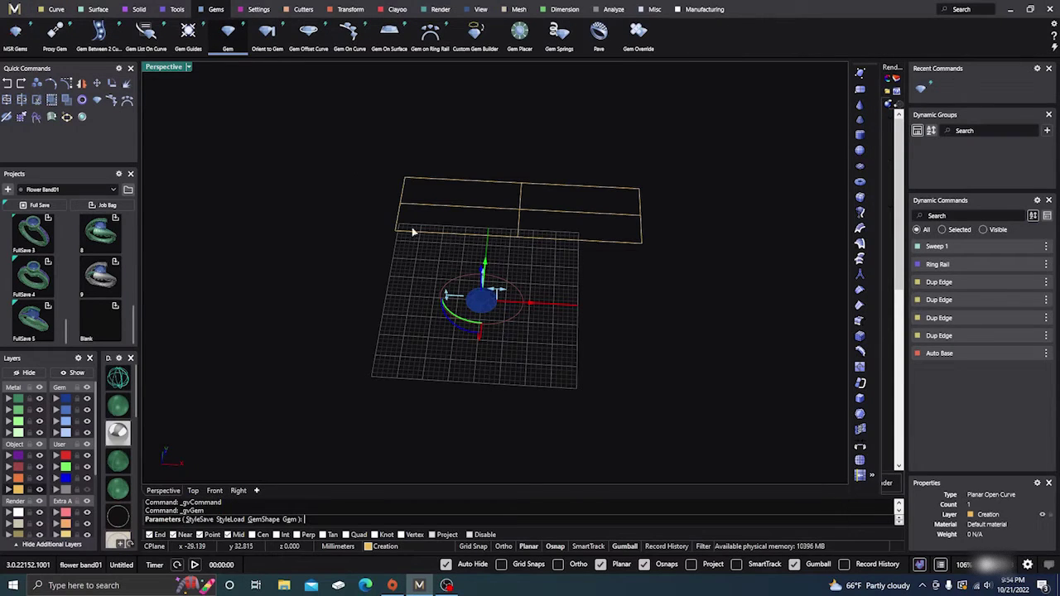
scroll(488, 296, up, 2)
drag(509, 302, 501, 298)
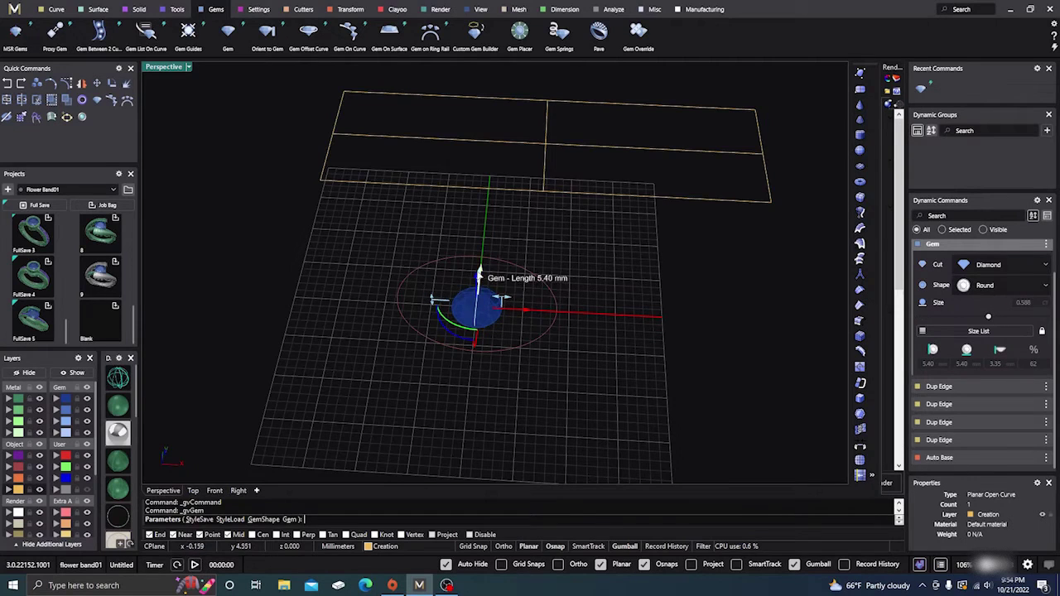
right_drag(489, 234, 493, 258)
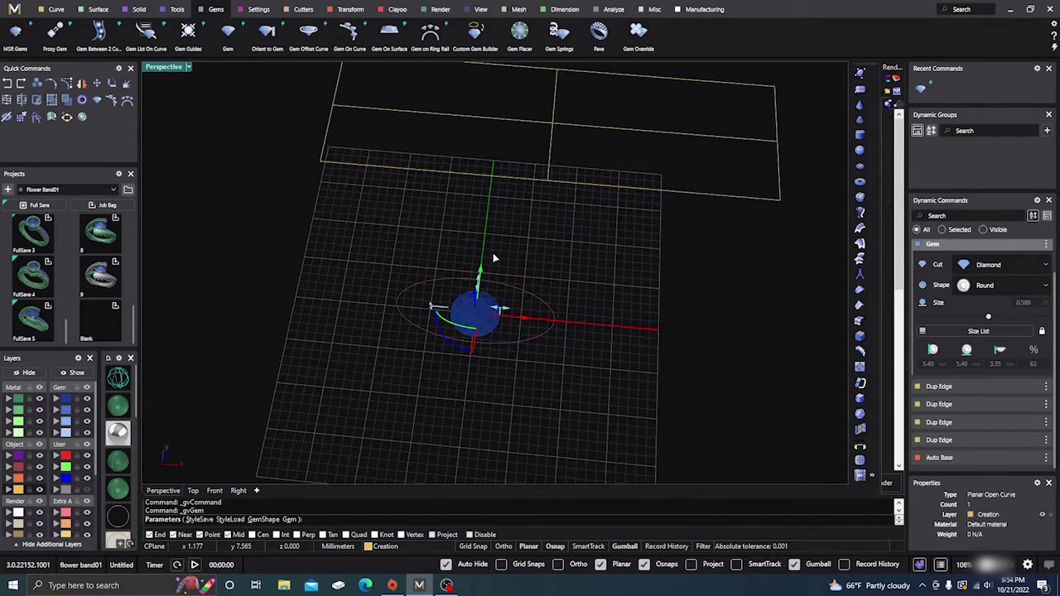
right_click(483, 256)
Step: Move the round gem onto the intersection of the flat layout's two centre lines
click(485, 311)
scroll(479, 317, up, 5)
scroll(454, 352, down, 4)
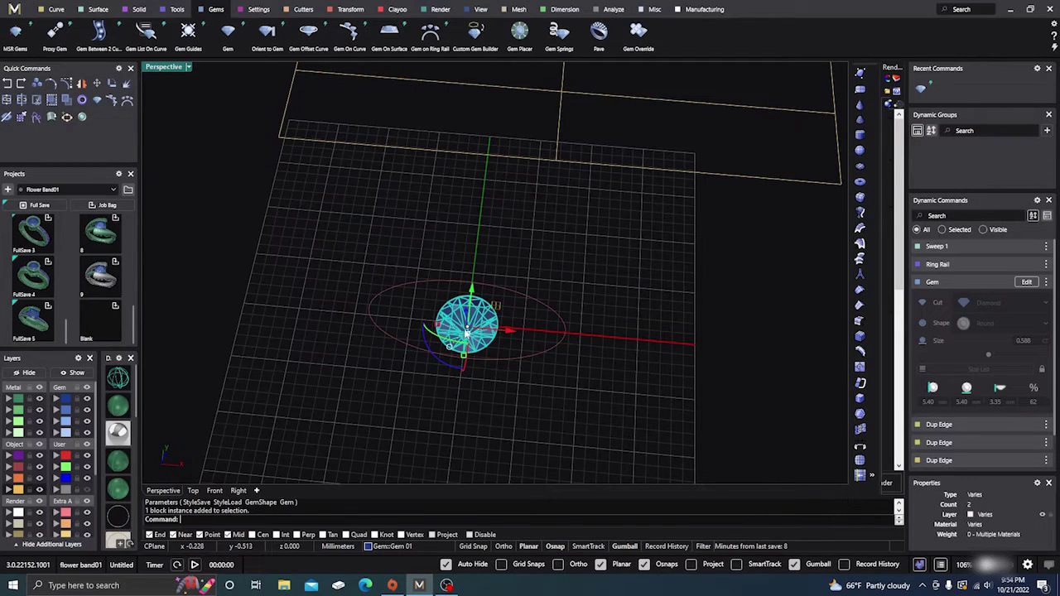
drag(467, 333, 553, 189)
scroll(469, 335, up, 3)
right_drag(652, 173, 622, 217)
scroll(617, 222, down, 5)
scroll(611, 171, up, 3)
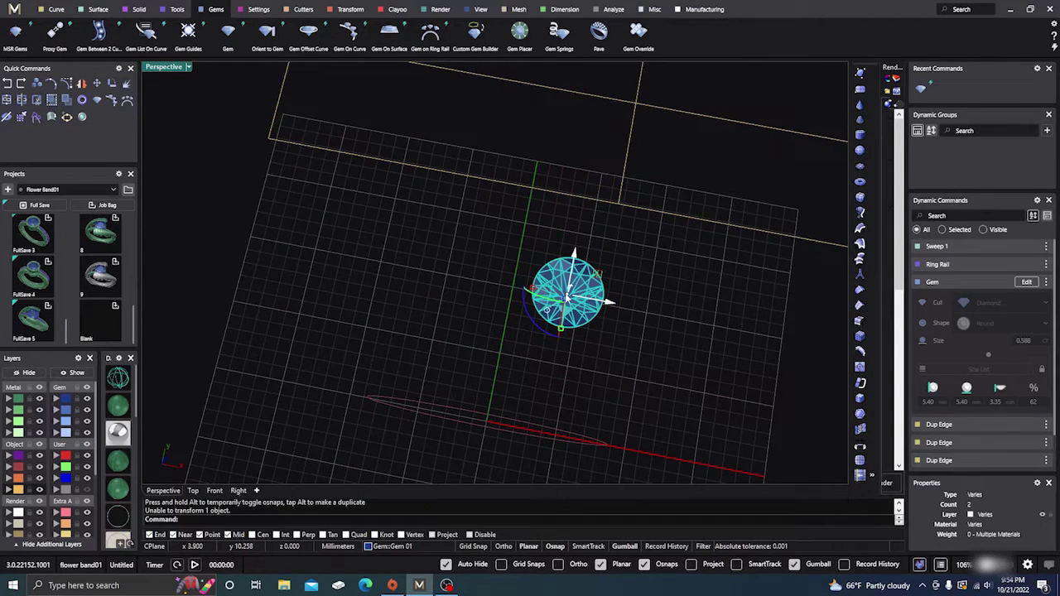
drag(568, 295, 634, 105)
scroll(384, 306, down, 7)
right_drag(397, 332, 428, 205)
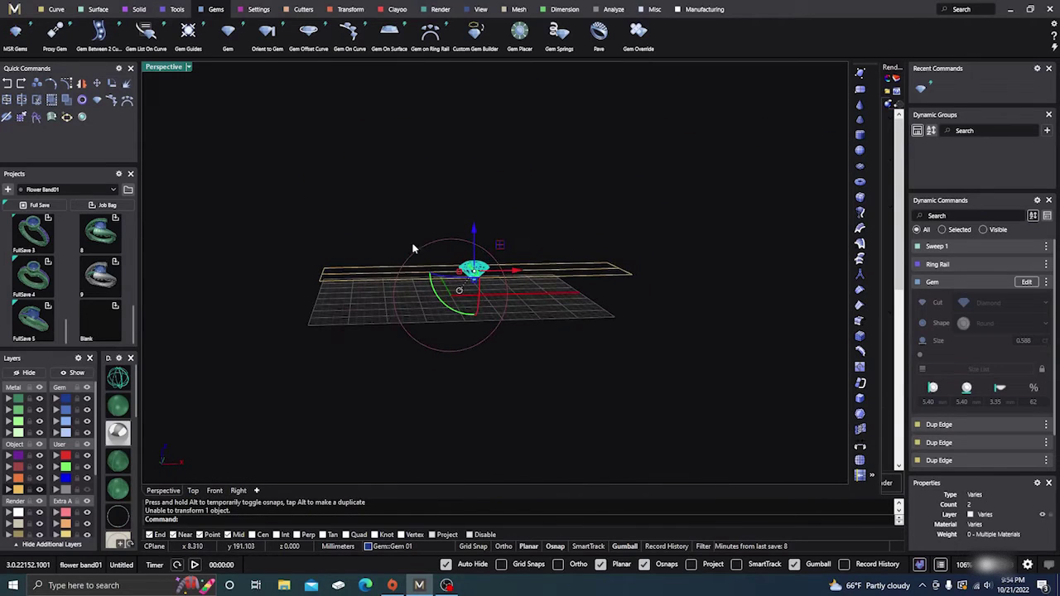
Step: Raise the gem vertically above the flat layout in the Front view and deselect it
click(215, 490)
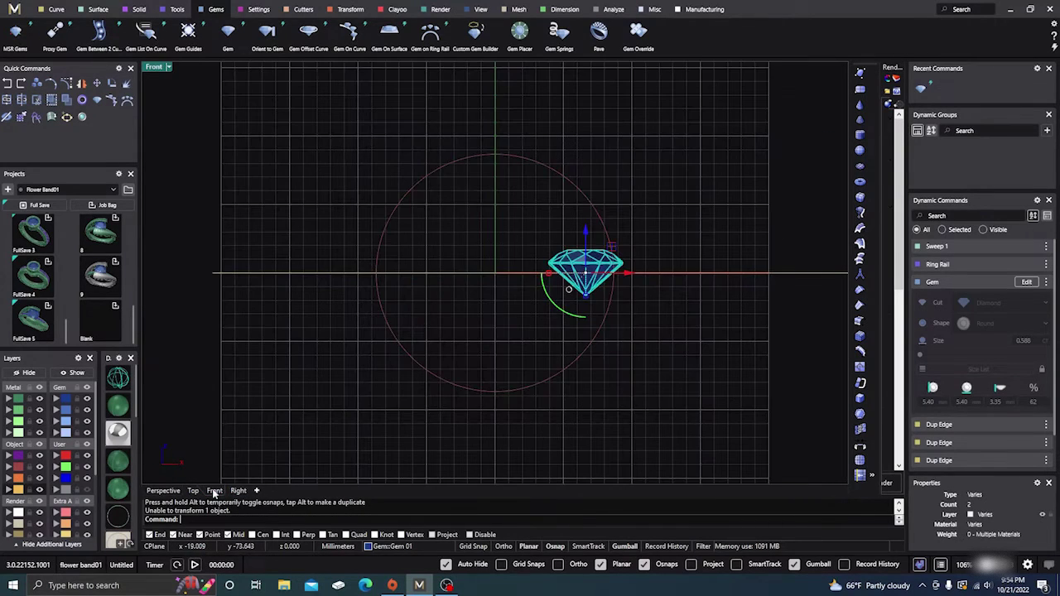
drag(522, 265, 522, 204)
click(468, 132)
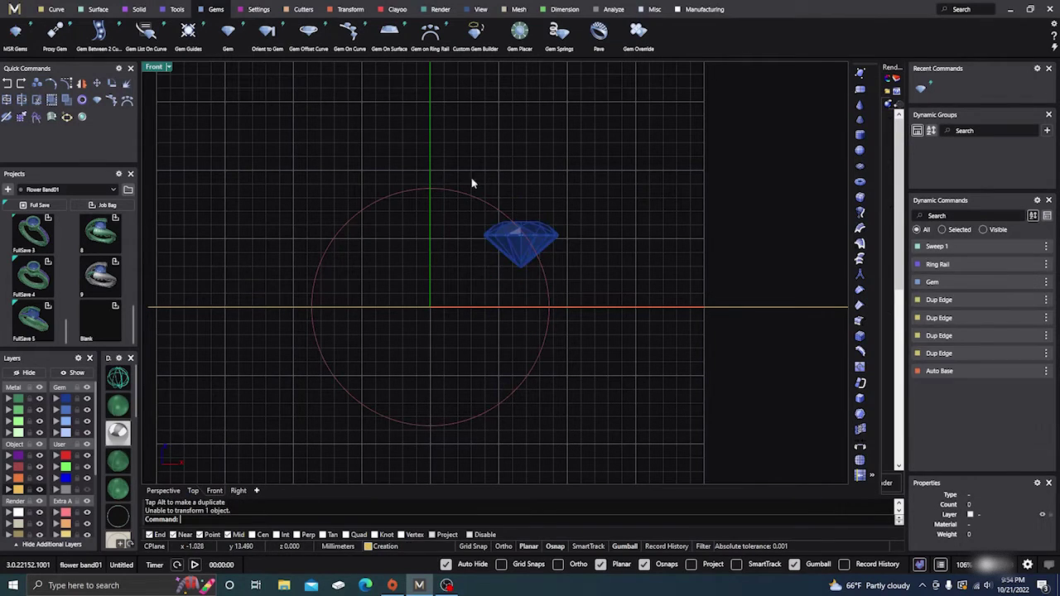
Step: Add a bezel around the gem with angle -14, height 6.61 mm and top thickness 0.93 mm
click(550, 235)
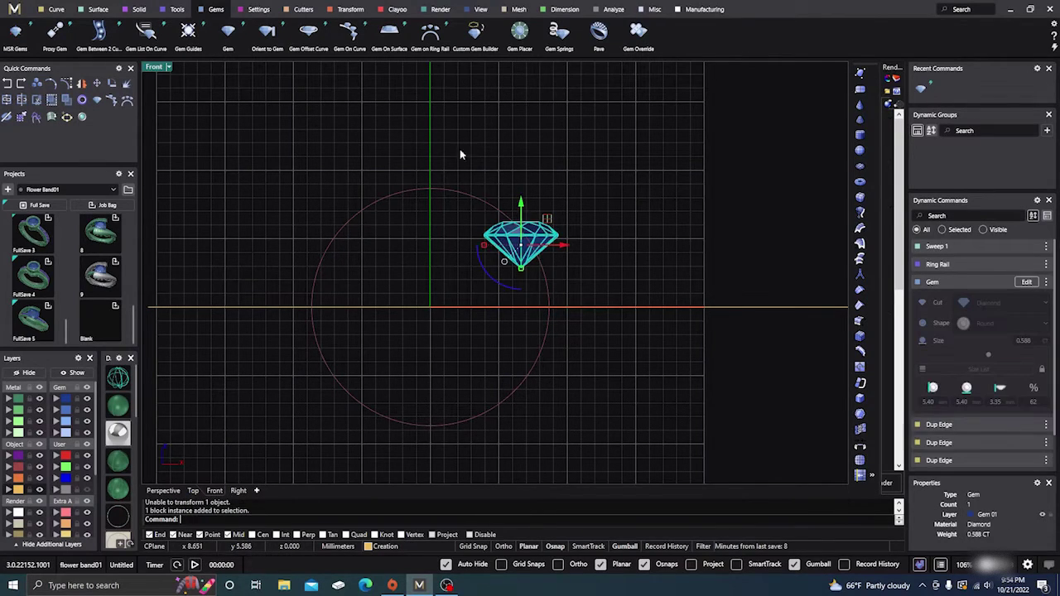
click(259, 10)
click(342, 31)
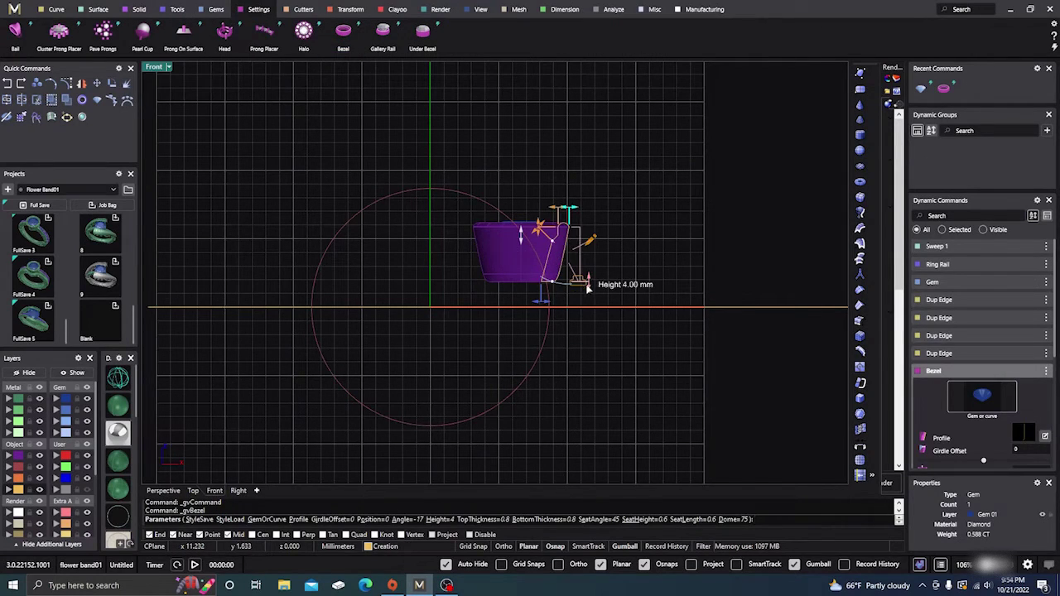
drag(587, 284, 547, 318)
scroll(569, 223, up, 3)
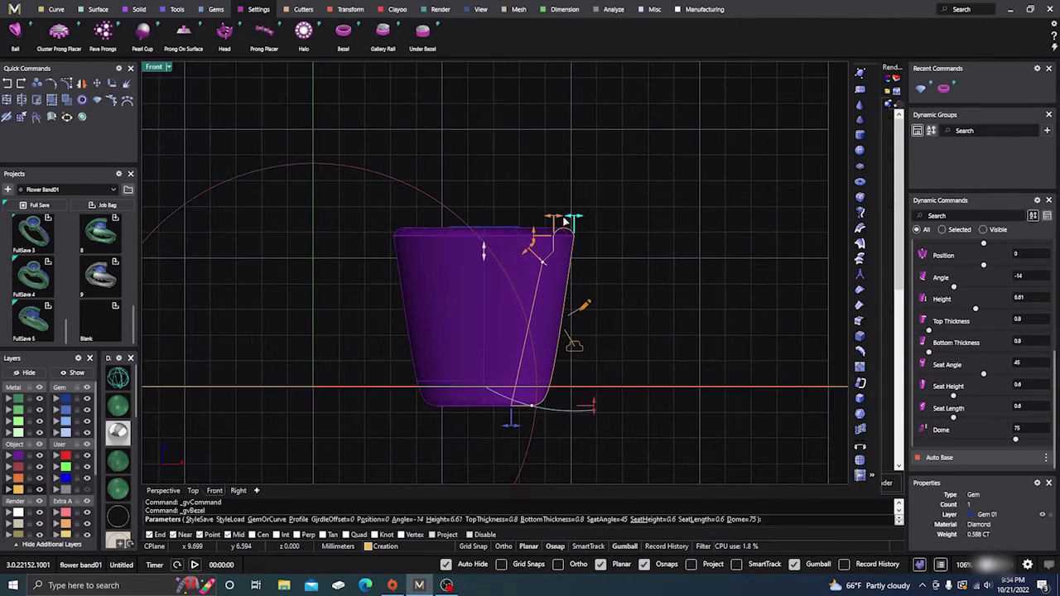
drag(575, 222, 561, 215)
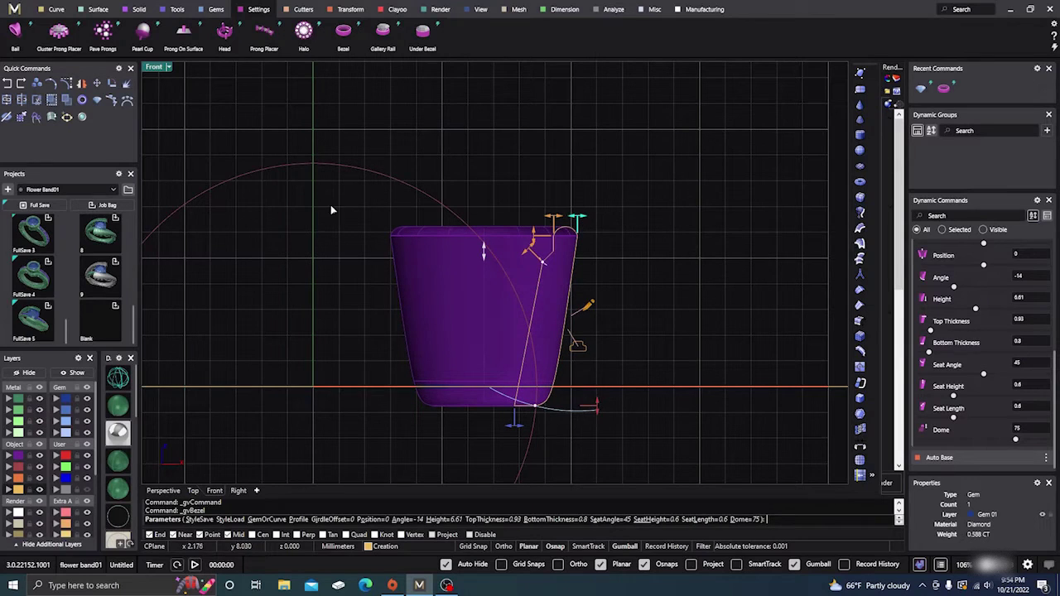
right_click(237, 303)
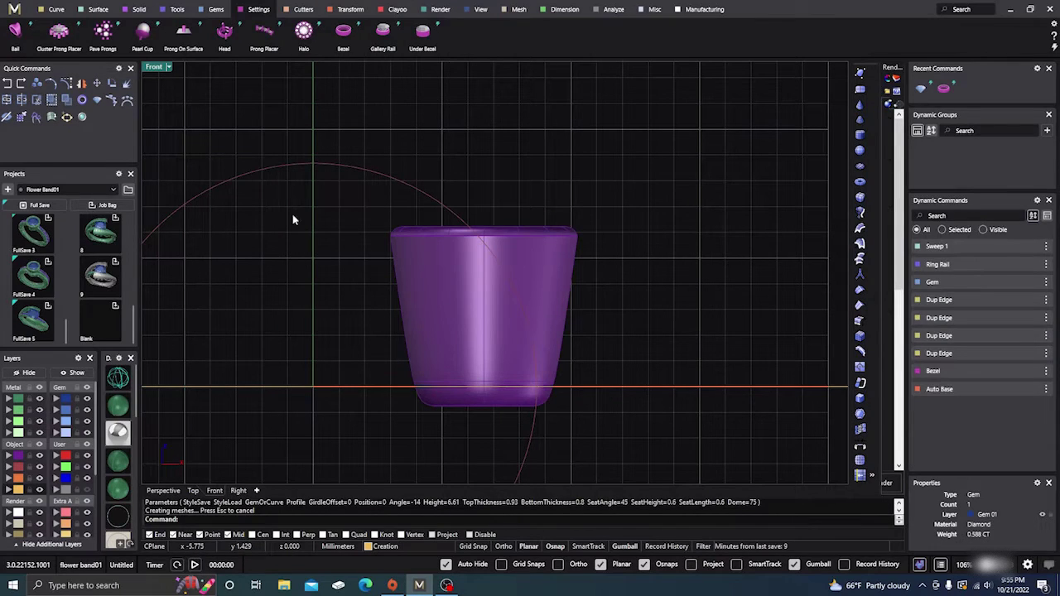
Step: Place a profile on the horizontal centre line in the Perspective view with Profile Placer, using ProfilePlacementMethodZ
scroll(452, 152, down, 3)
click(164, 491)
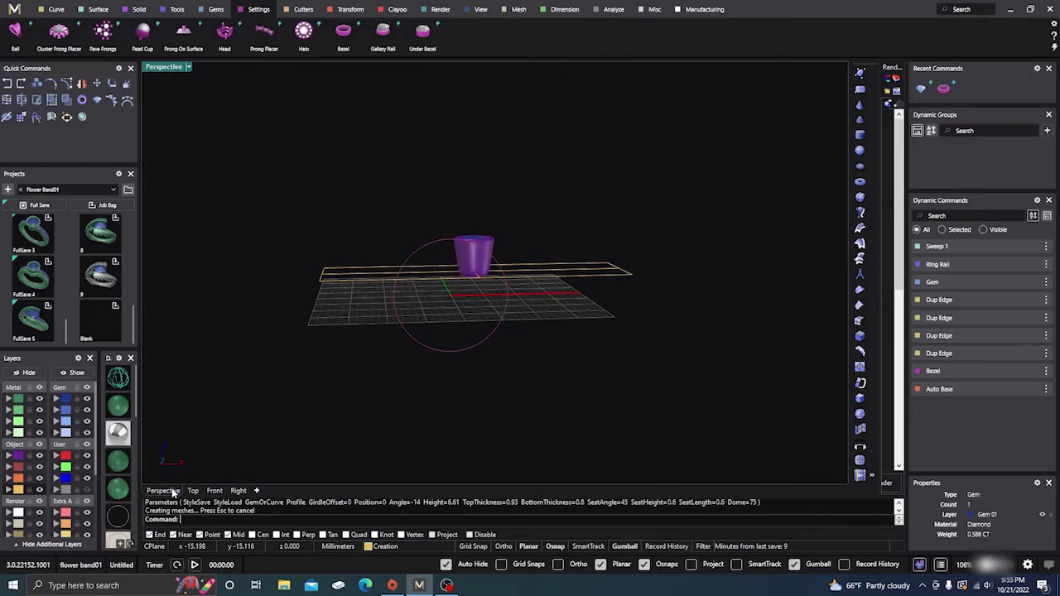
right_drag(537, 179, 406, 256)
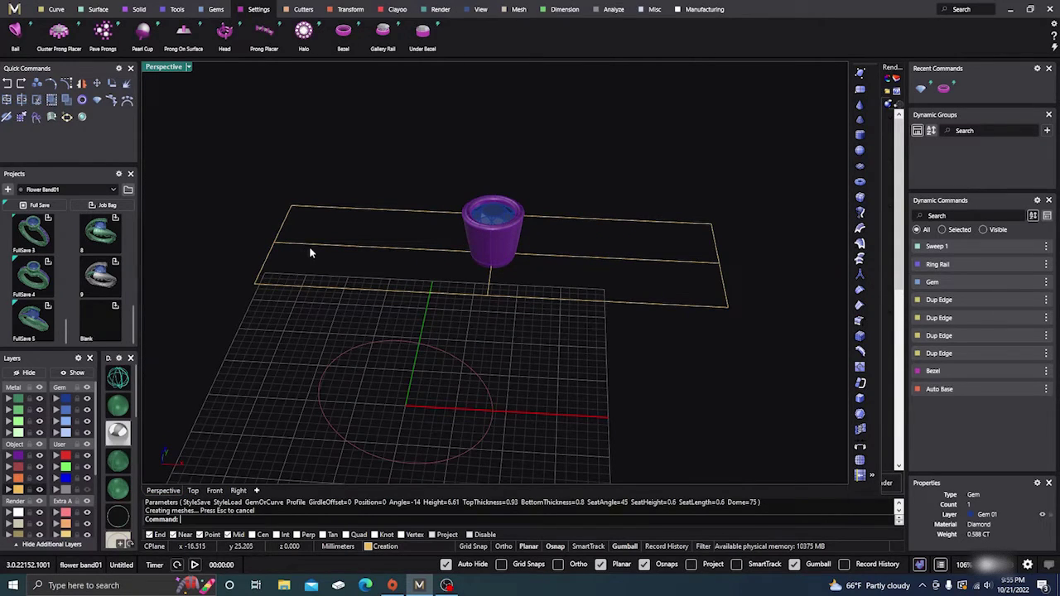
right_drag(475, 203, 485, 261)
scroll(474, 240, up, 2)
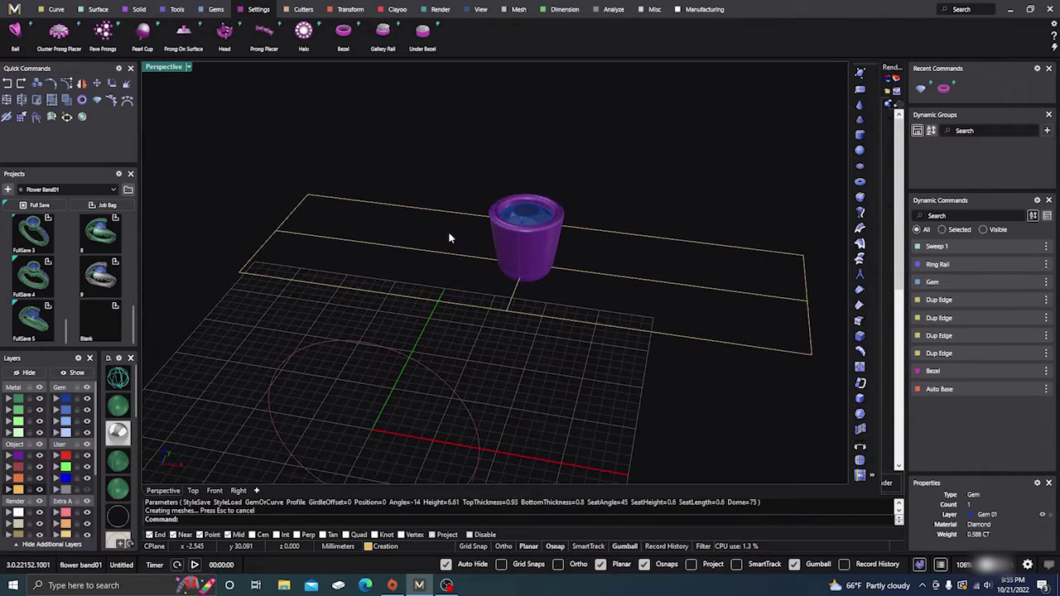
click(54, 10)
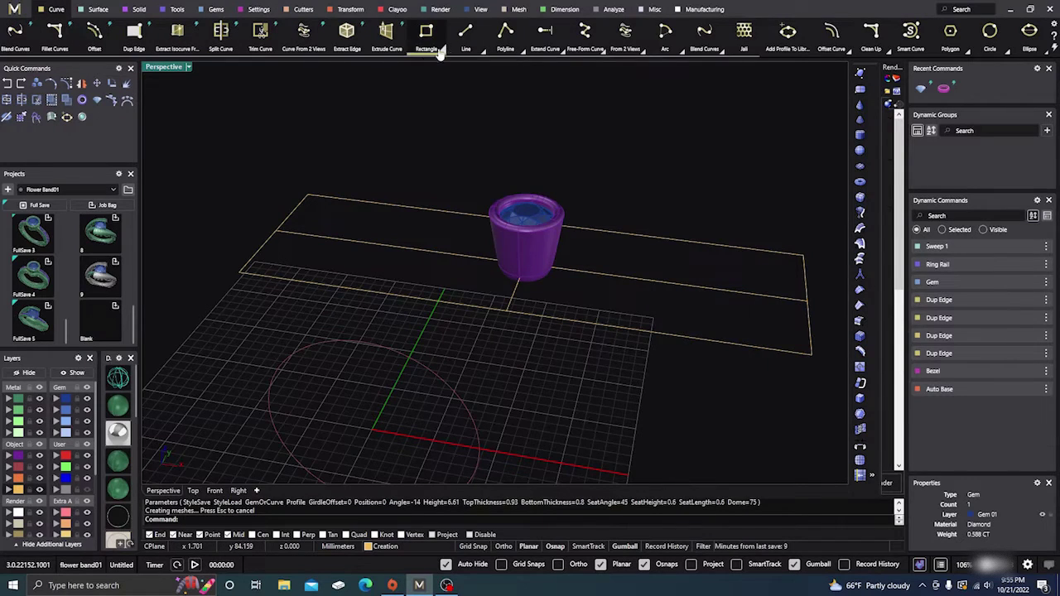
click(177, 10)
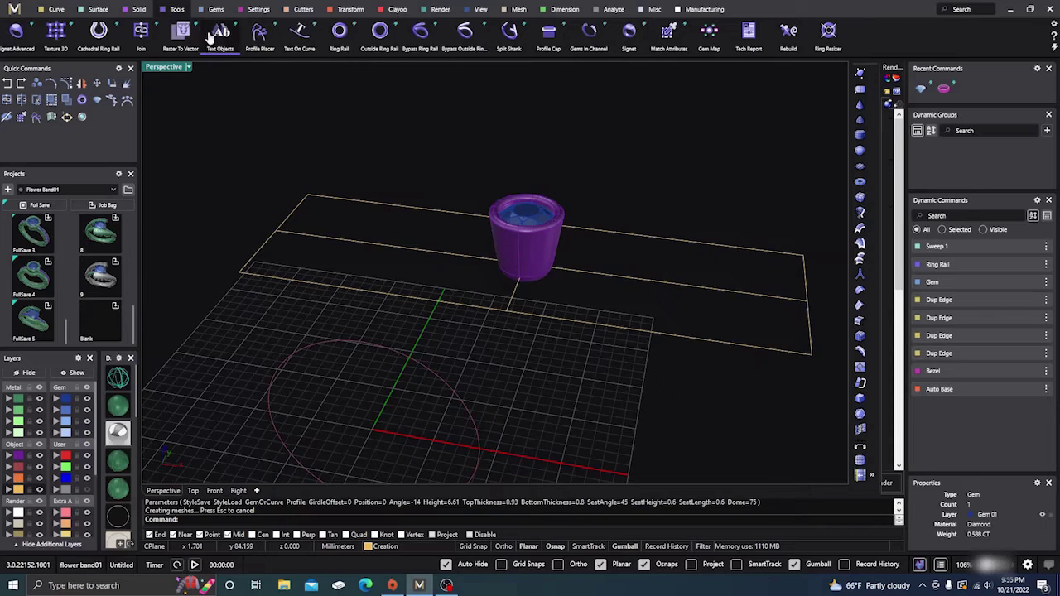
click(318, 241)
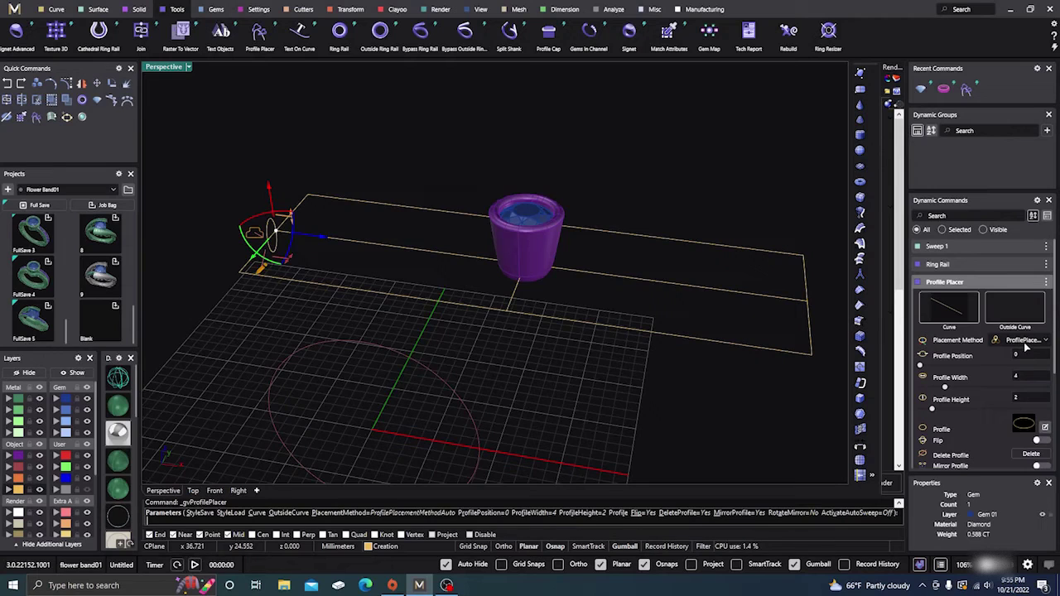
click(1025, 340)
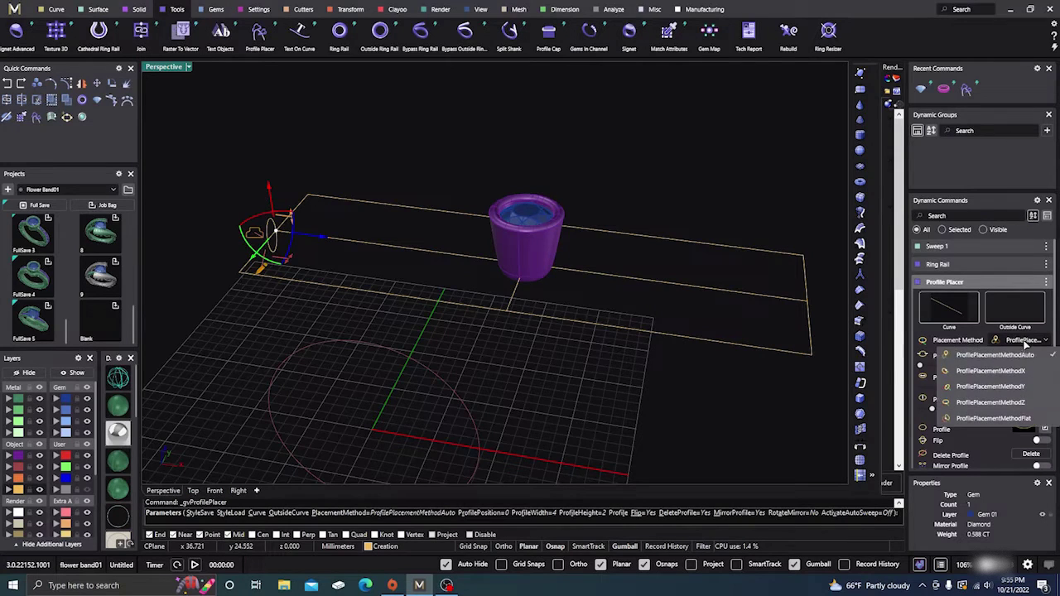
click(1006, 404)
Step: Shift the profile along the centre line to profile position 0.037 and finish Profile Placer
scroll(307, 237, up, 4)
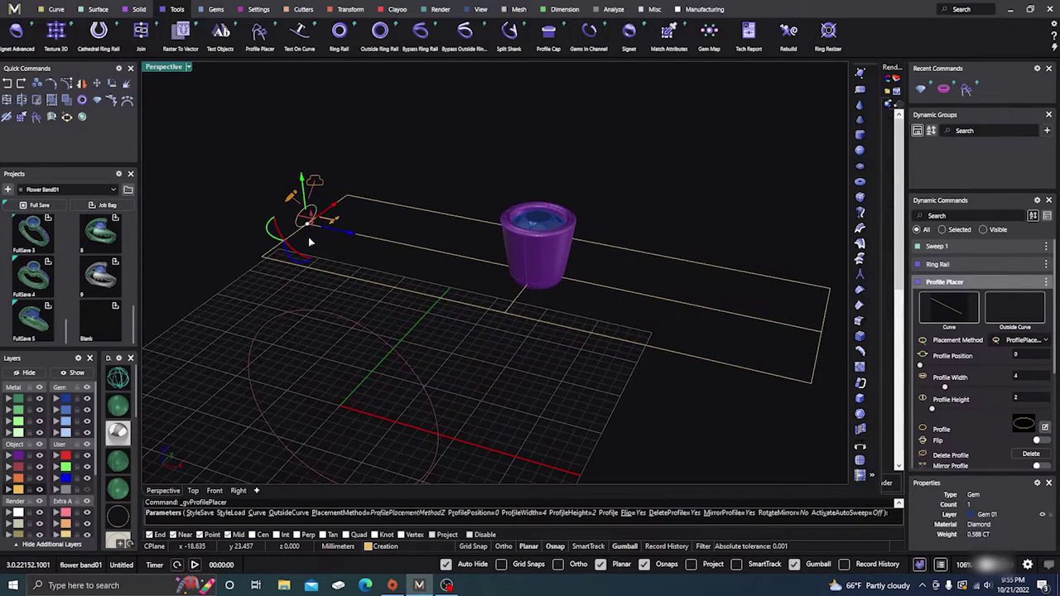
drag(307, 217, 330, 224)
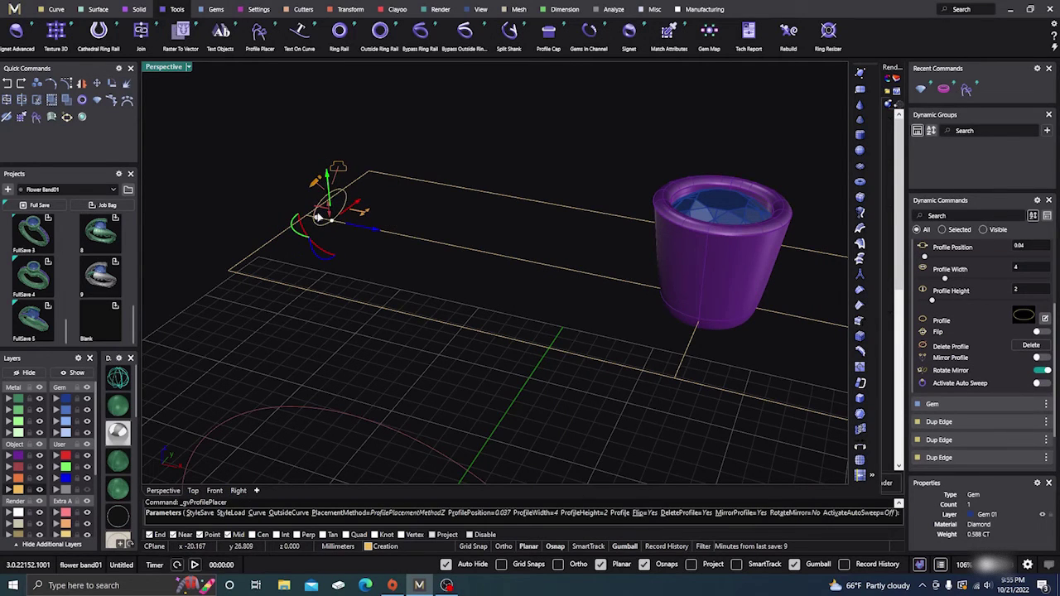
scroll(374, 254, down, 3)
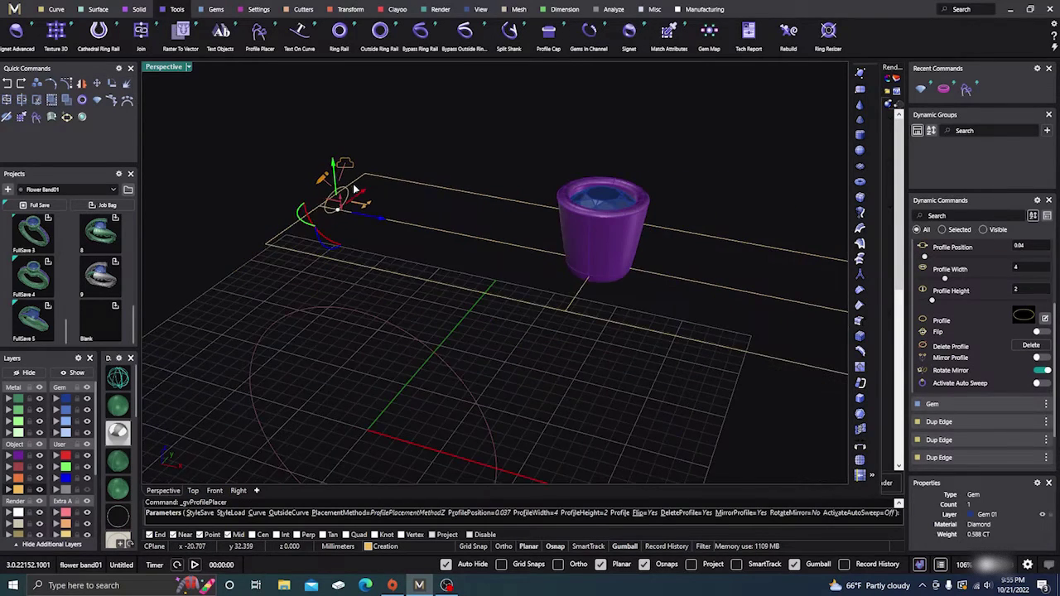
right_click(401, 239)
scroll(420, 214, down, 4)
right_drag(426, 233, 442, 248)
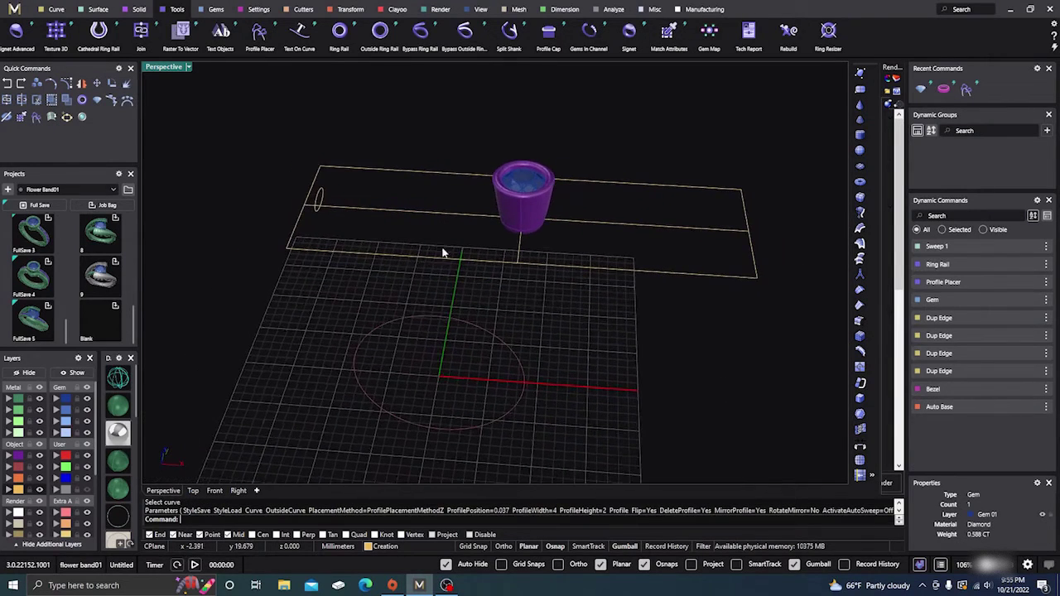
Step: Split the far long edge curve of the flat layout at the vertical centre line and check the split by selecting one piece
scroll(447, 230, up, 2)
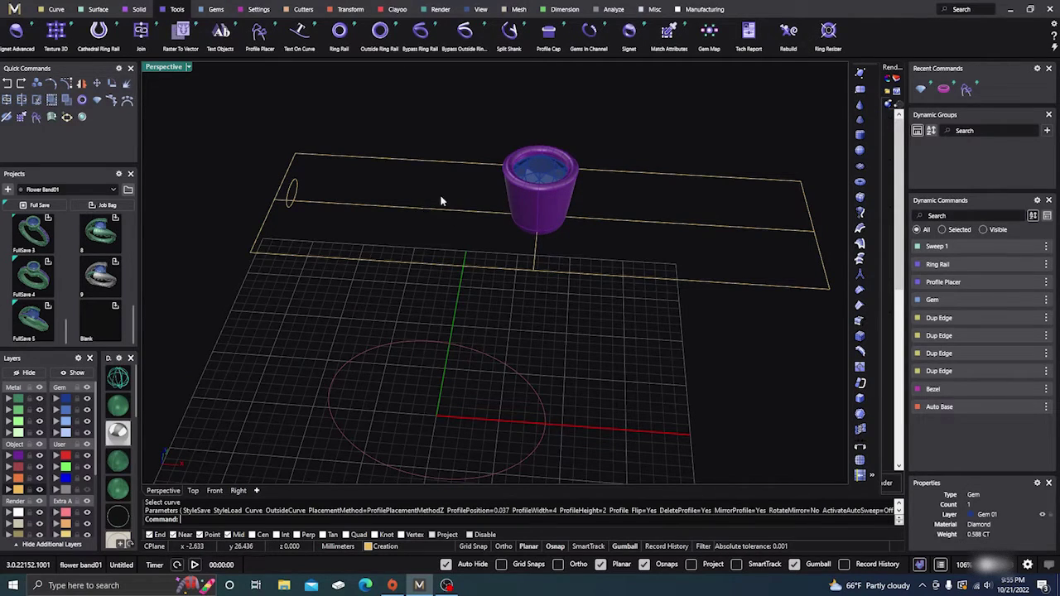
shift+click(415, 161)
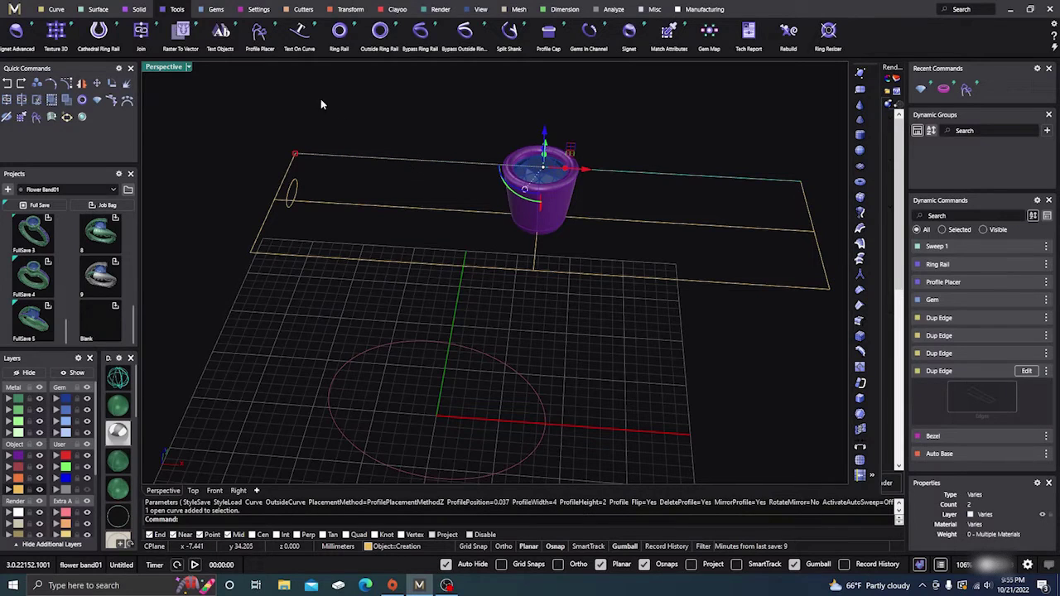
click(20, 100)
click(536, 252)
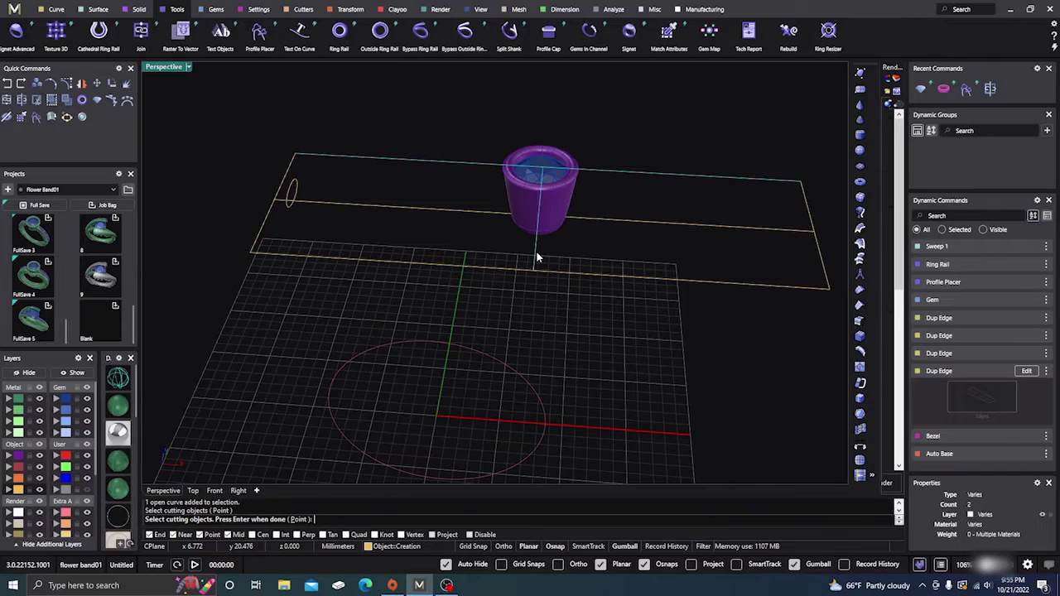
key(Return)
click(423, 121)
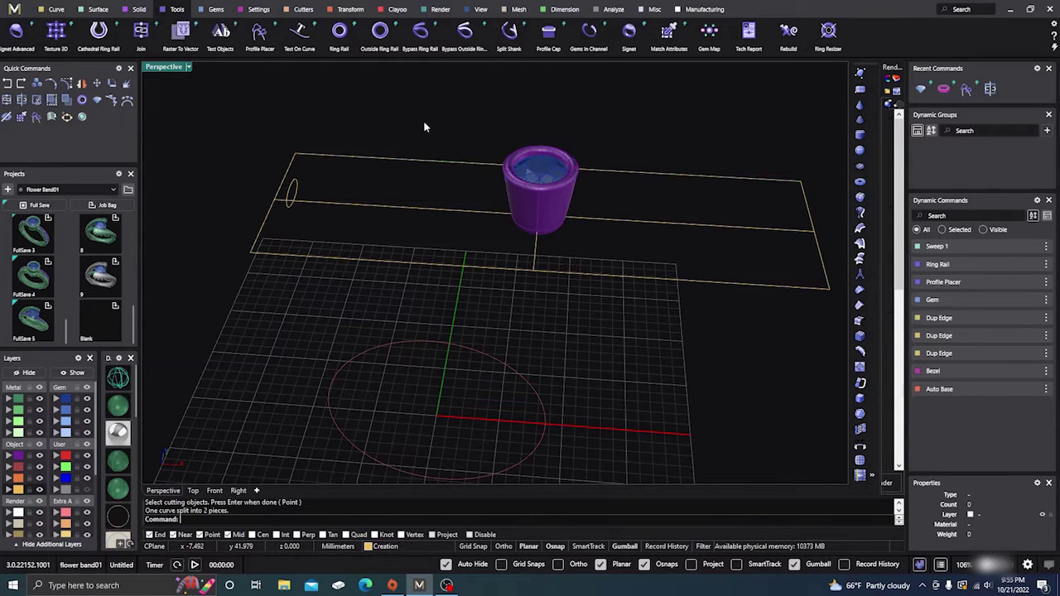
click(442, 161)
click(448, 129)
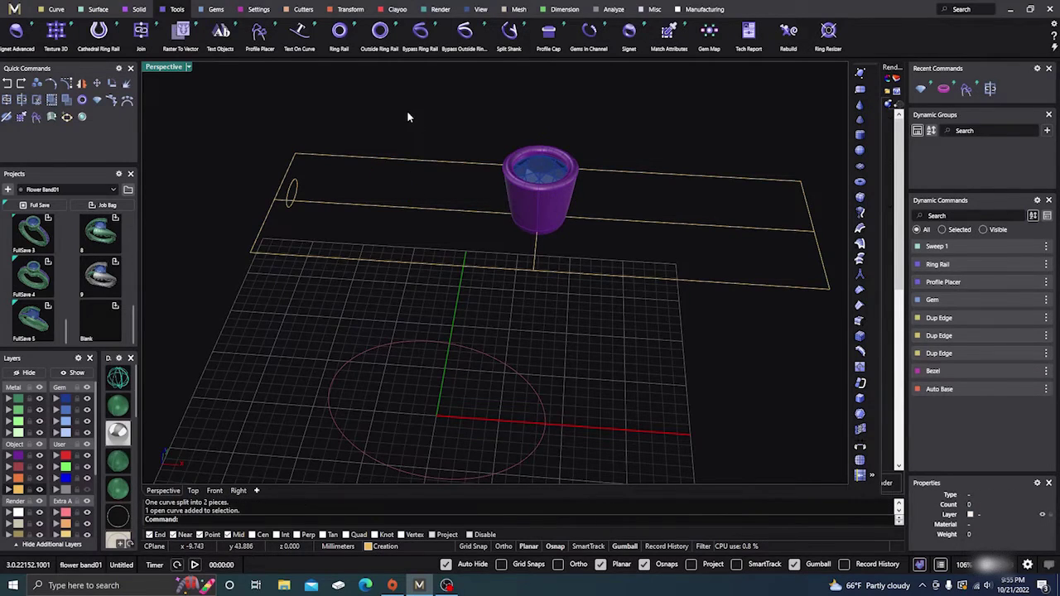
Step: Draw two straight lines across the flat layout, each from the midpoint of one half of the far long edge to the near long edge
click(54, 10)
click(465, 35)
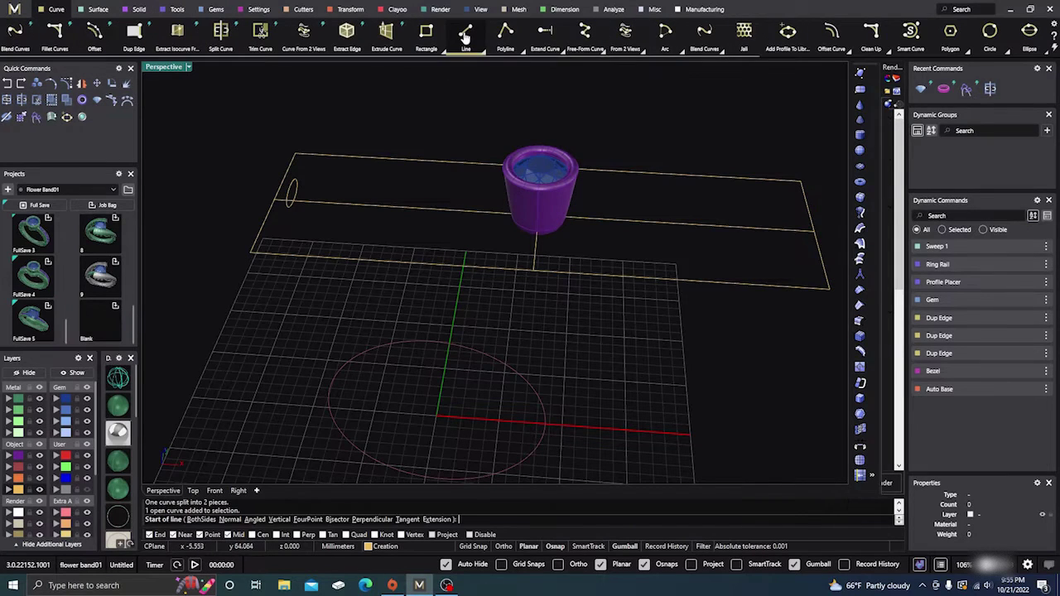
click(418, 159)
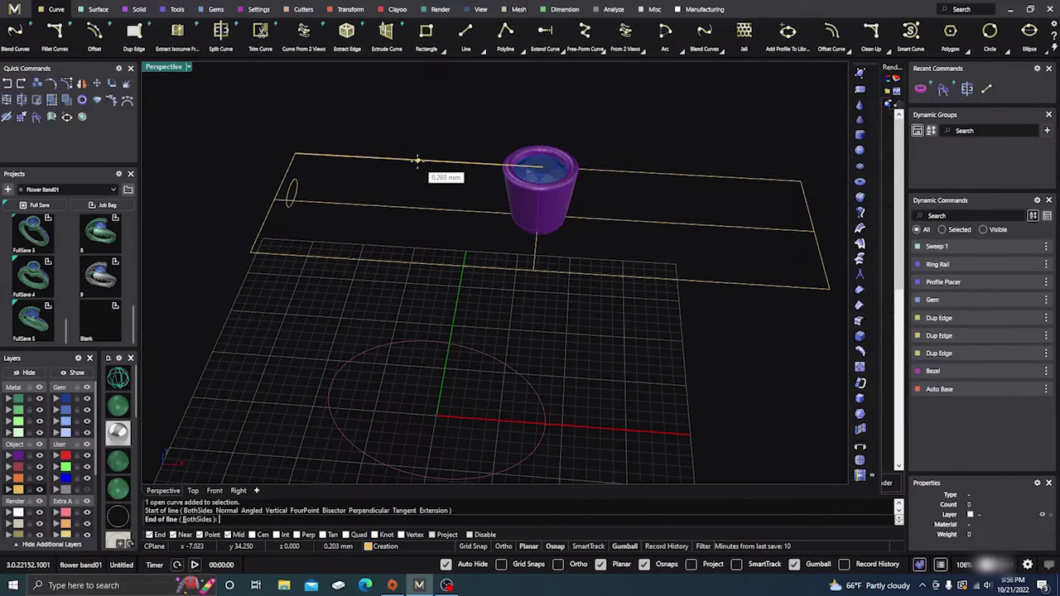
click(400, 259)
key(Return)
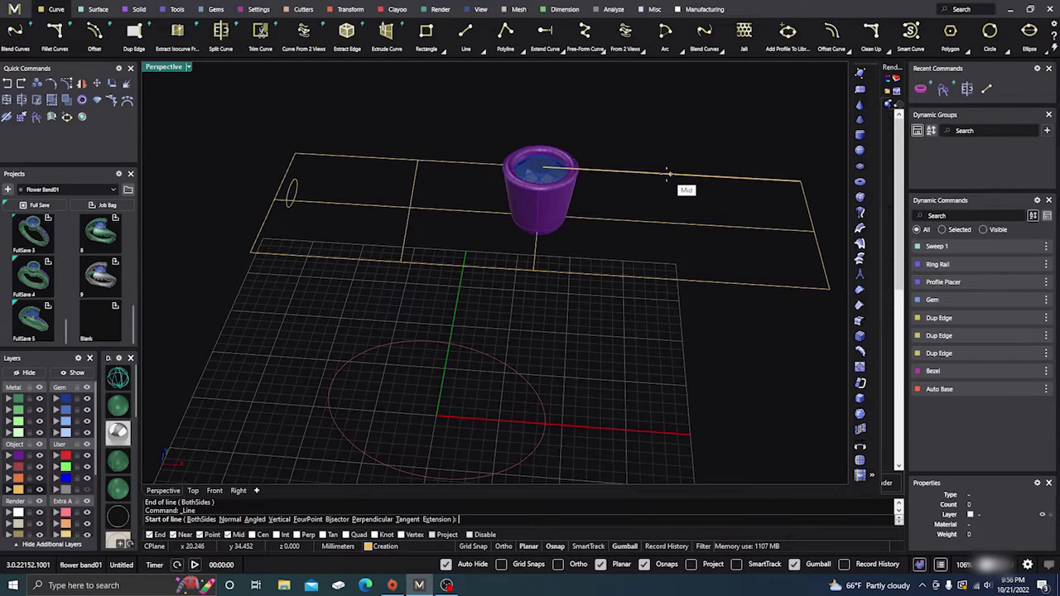
click(670, 175)
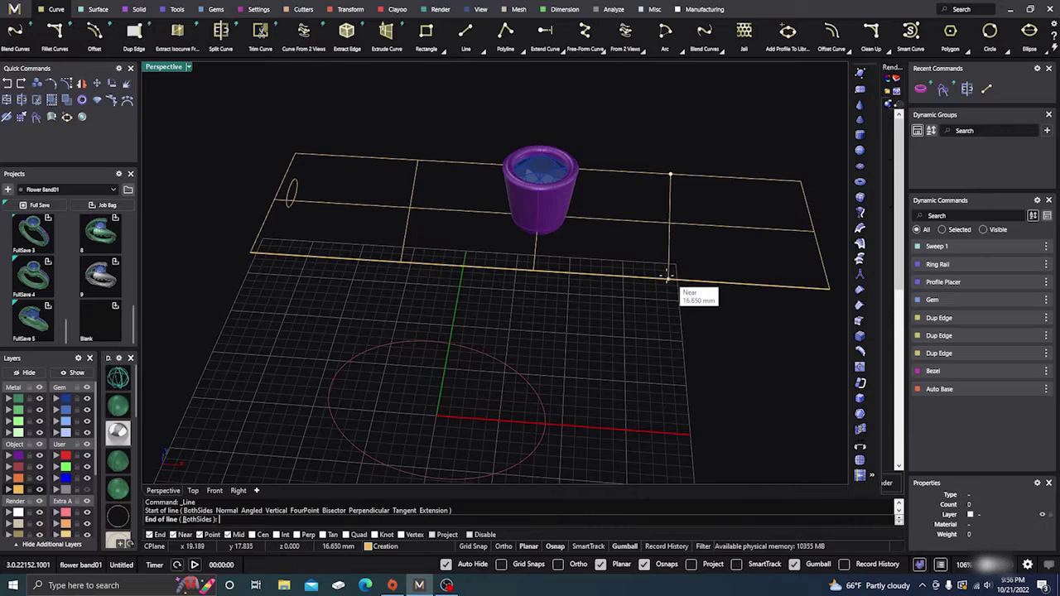
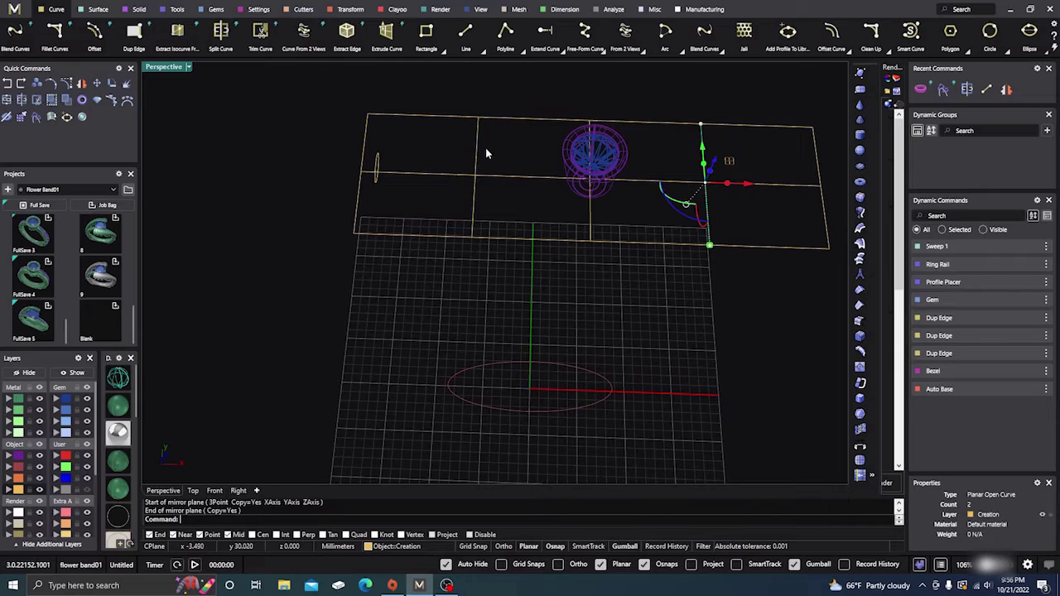
Step: Clear the line selection and return the Perspective view to a shaded display with the bezel and gem solid
right_drag(473, 214, 436, 355)
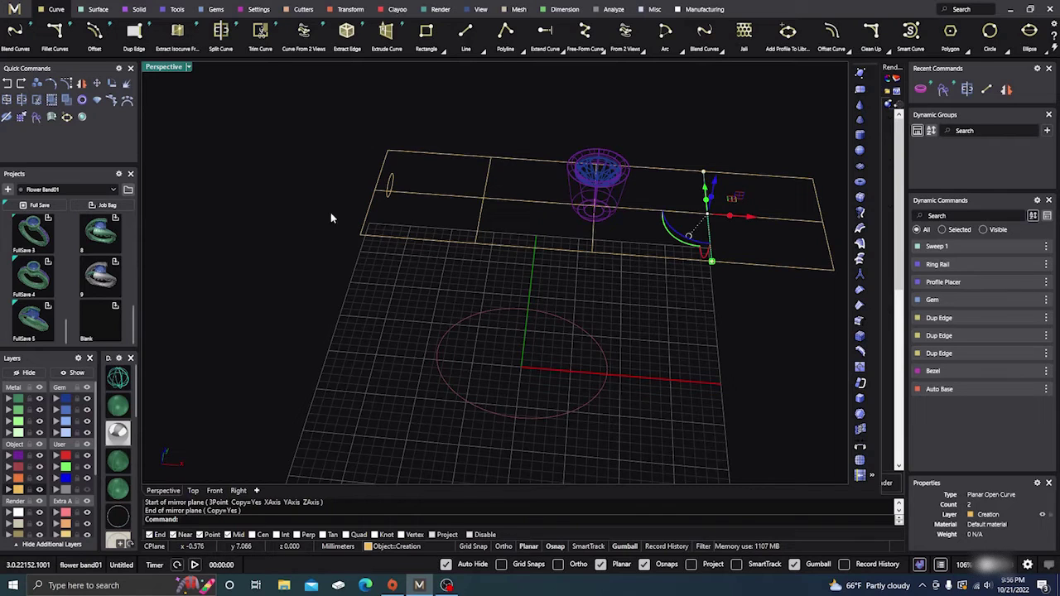
click(386, 329)
scroll(366, 317, down, 4)
right_drag(366, 318, 373, 327)
scroll(522, 225, up, 3)
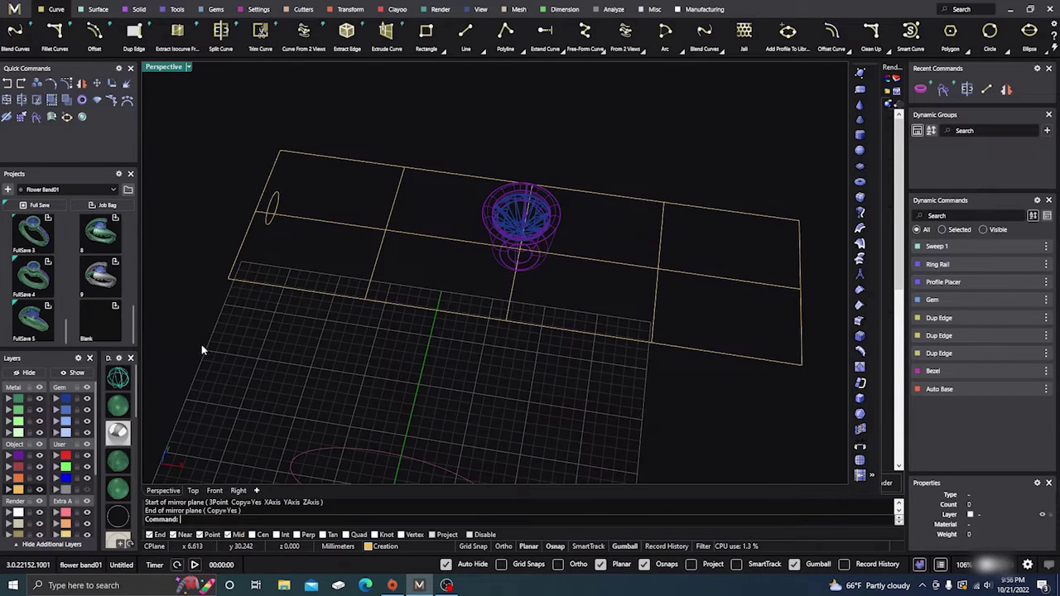
click(117, 409)
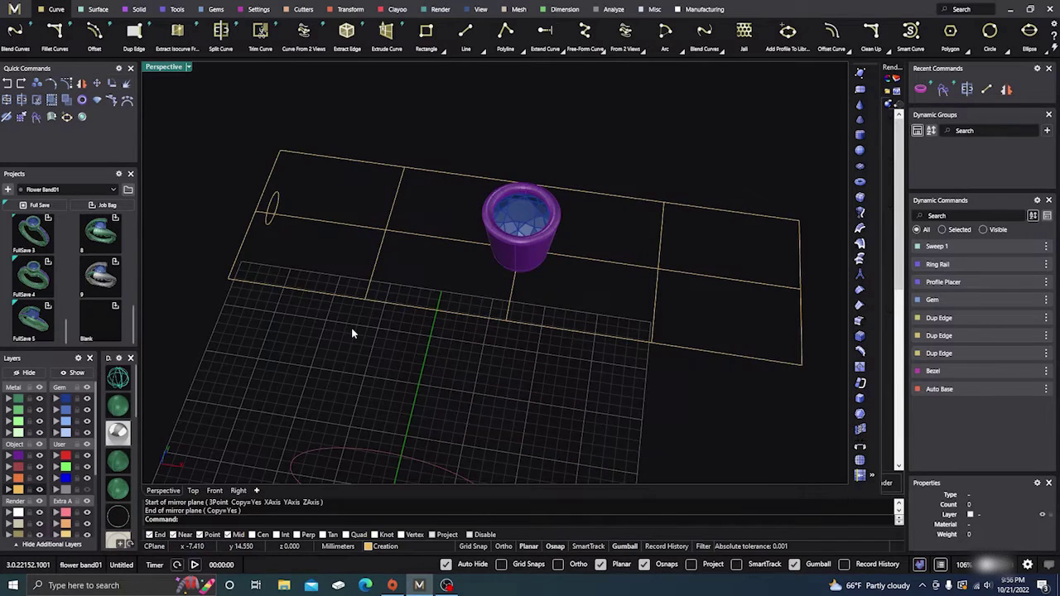
Step: Edit the Profile Placer to add a profile at position 0.25 on the centre line, with width 4.4 mm and height 2.5 mm
scroll(352, 331, down, 2)
click(284, 240)
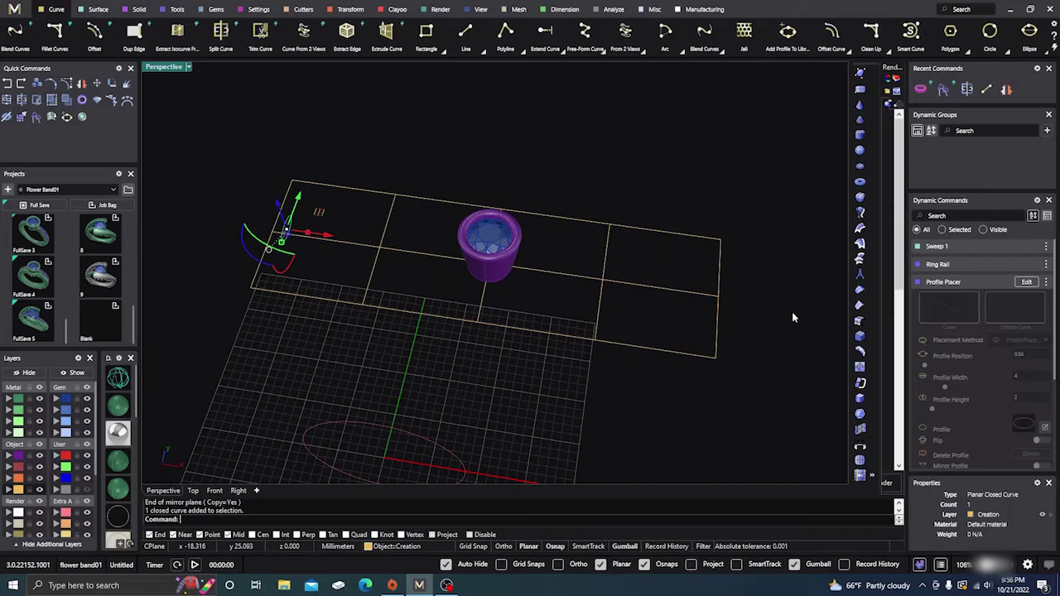
click(1030, 286)
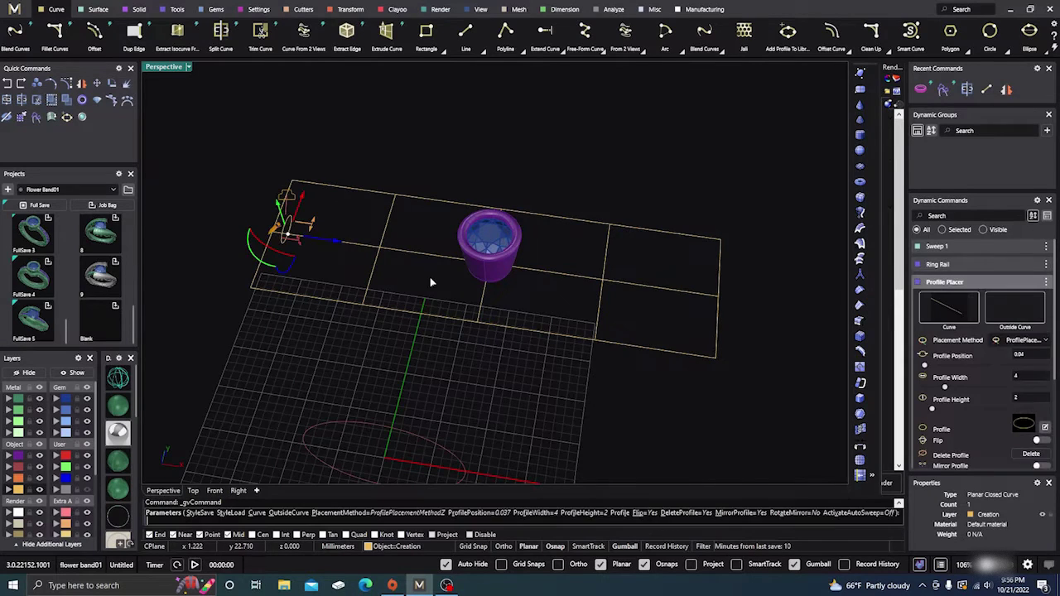
click(380, 252)
right_drag(380, 253, 458, 265)
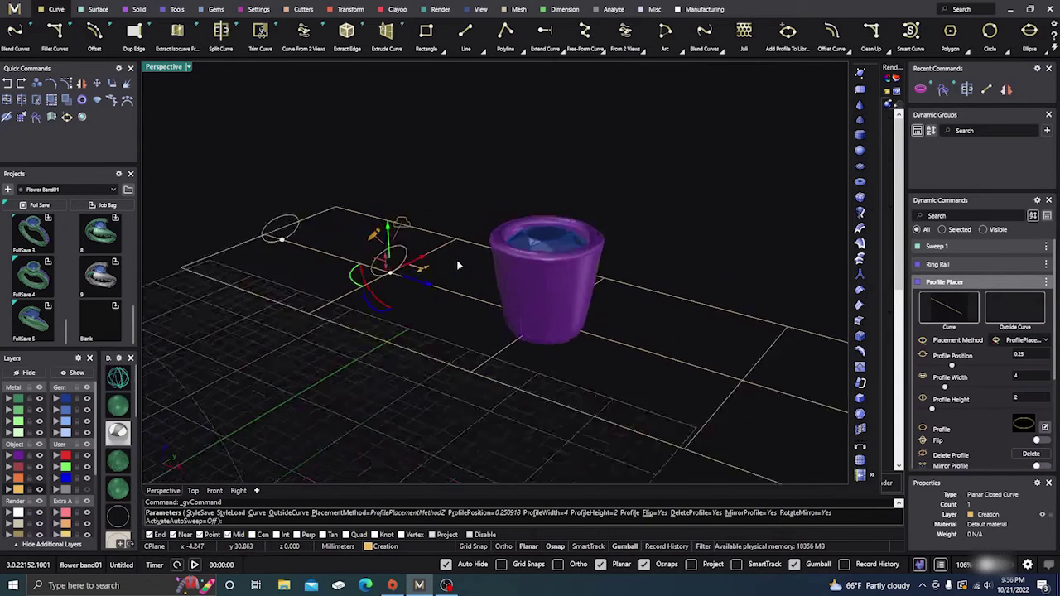
scroll(406, 262, up, 3)
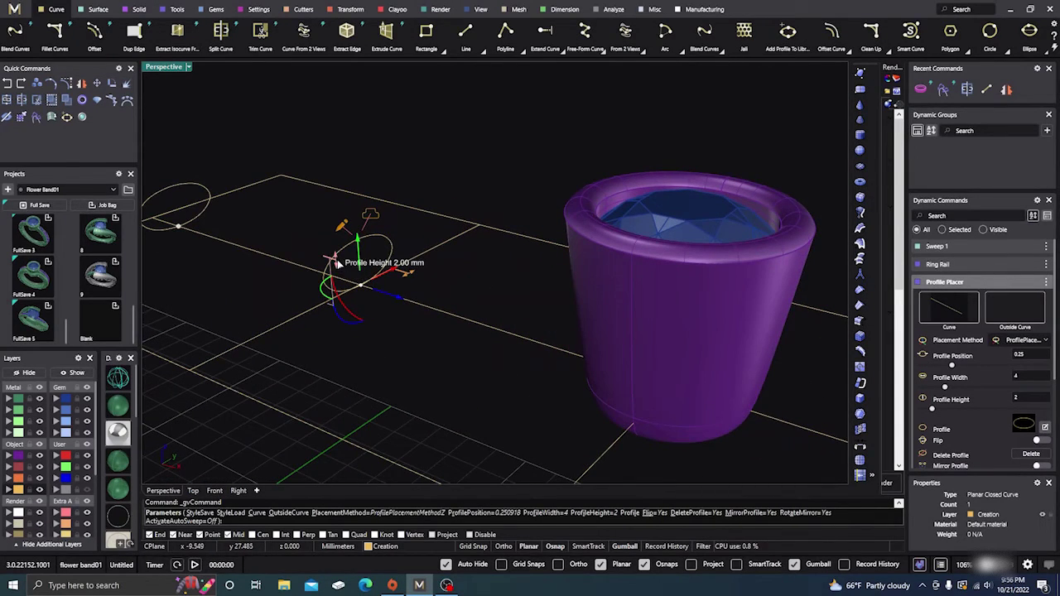
drag(331, 254, 341, 251)
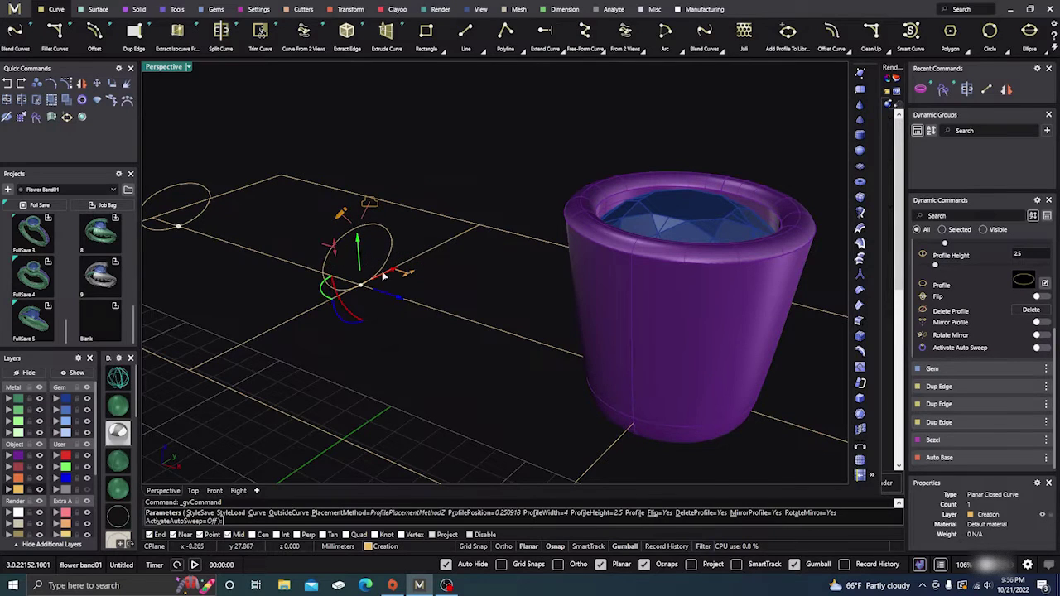
drag(406, 276, 414, 274)
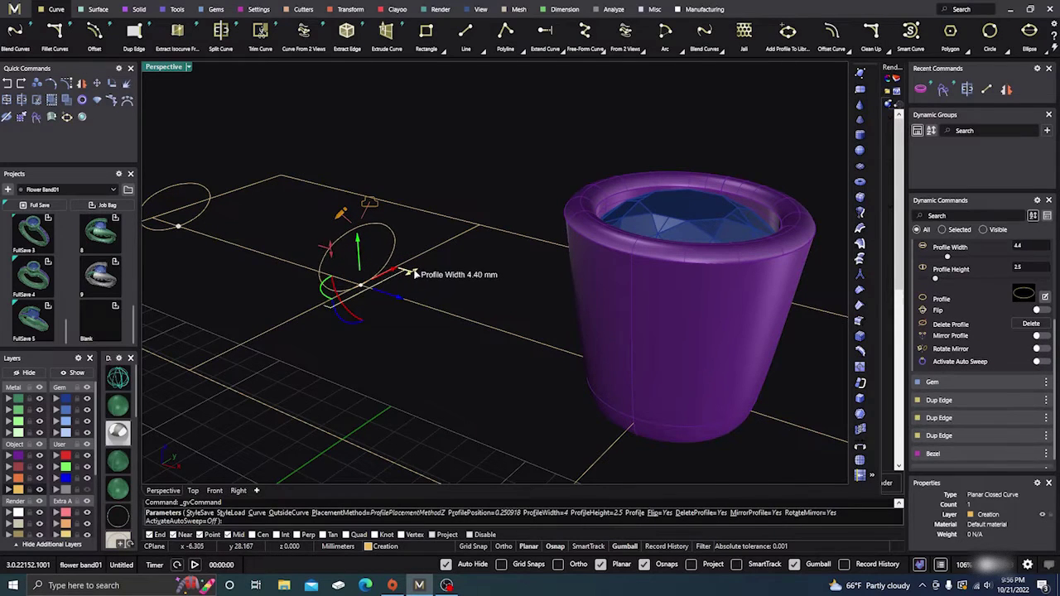
scroll(422, 263, down, 5)
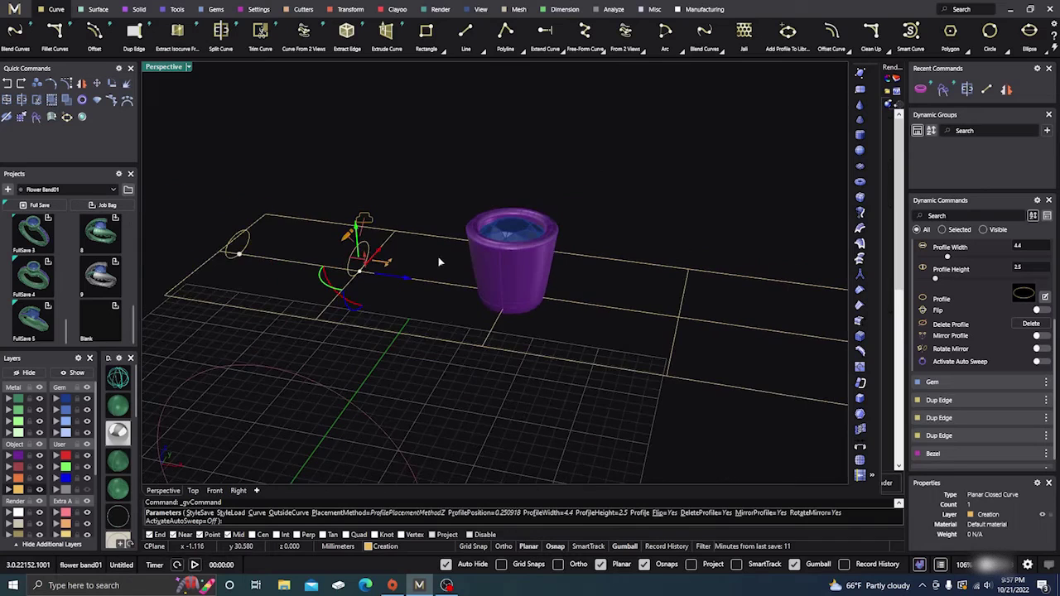
Step: Resize the profile nearest the layout's short edge to a width of 3.2 mm and a height of 2.5 mm
scroll(265, 260, up, 3)
click(238, 253)
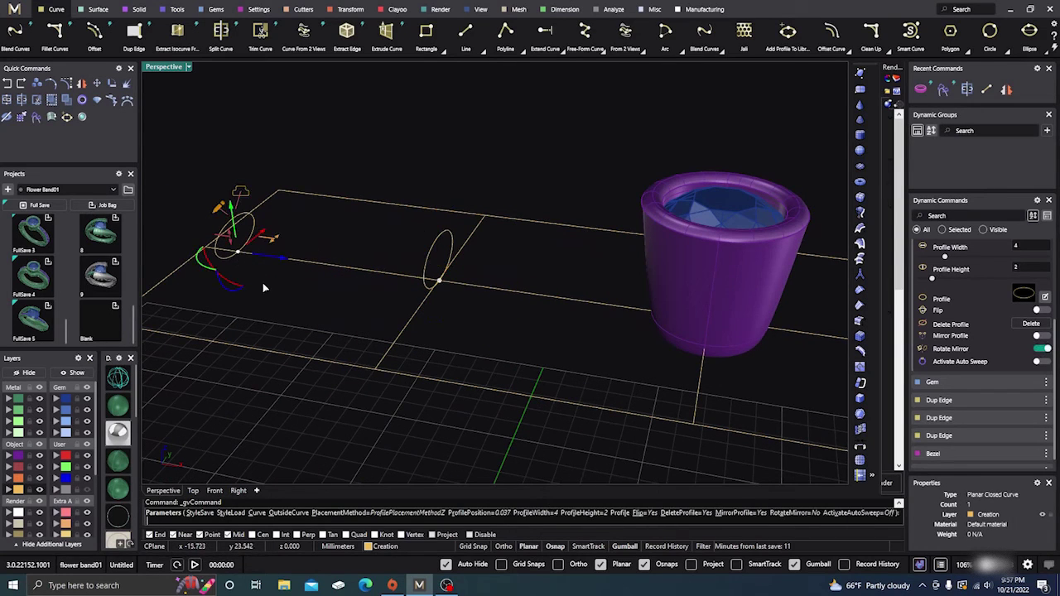
right_drag(262, 283, 246, 270)
drag(277, 259, 318, 272)
scroll(338, 337, down, 3)
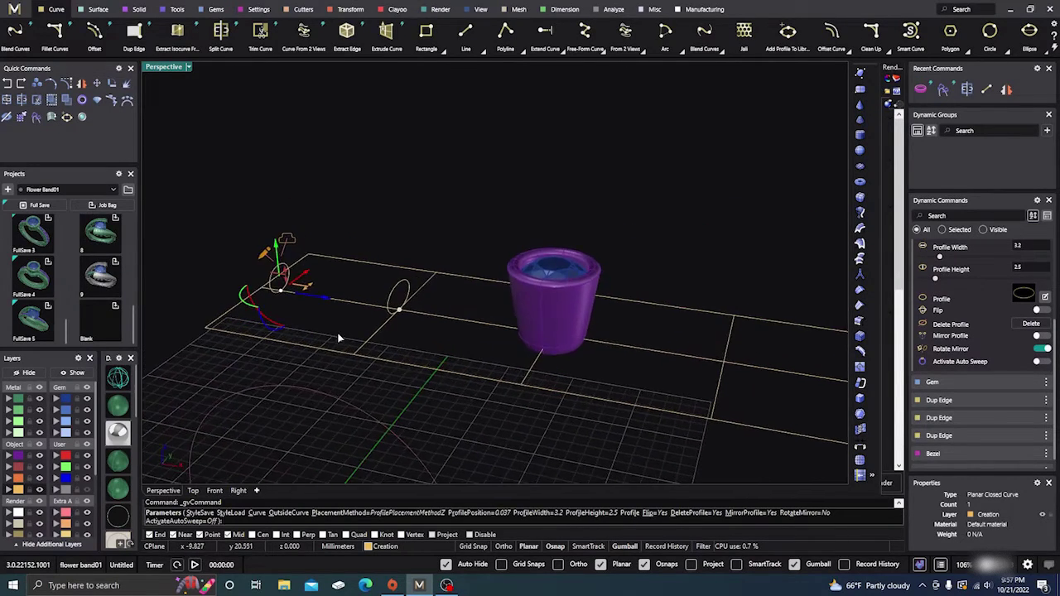
Step: Add a third profile just past the bezel at profile position 0.585 and rotate it to stand nearly parallel to the centre line
click(601, 342)
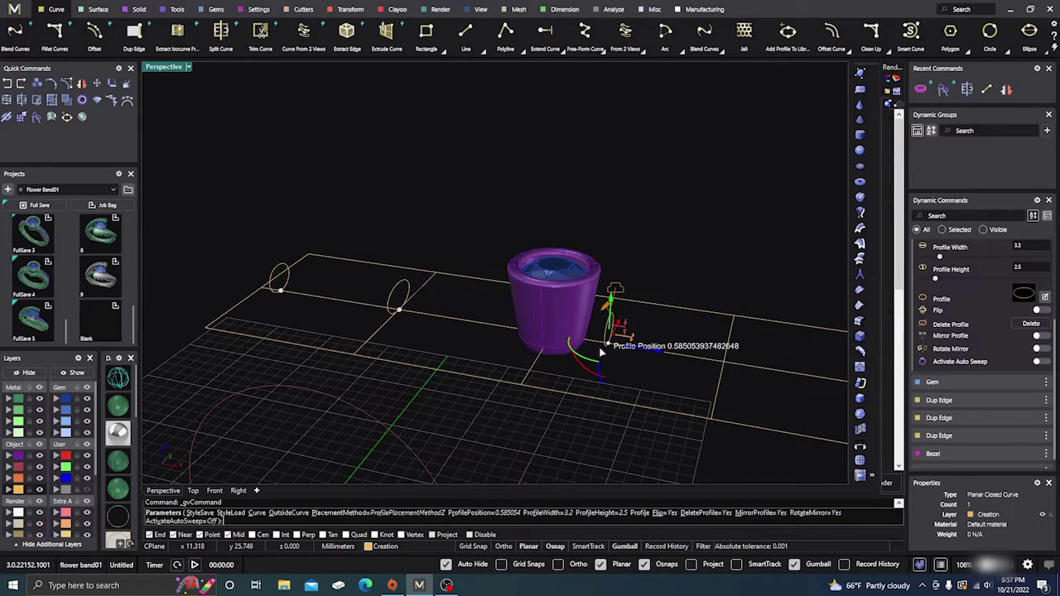
scroll(484, 300, down, 3)
right_drag(515, 354, 584, 298)
scroll(564, 336, up, 4)
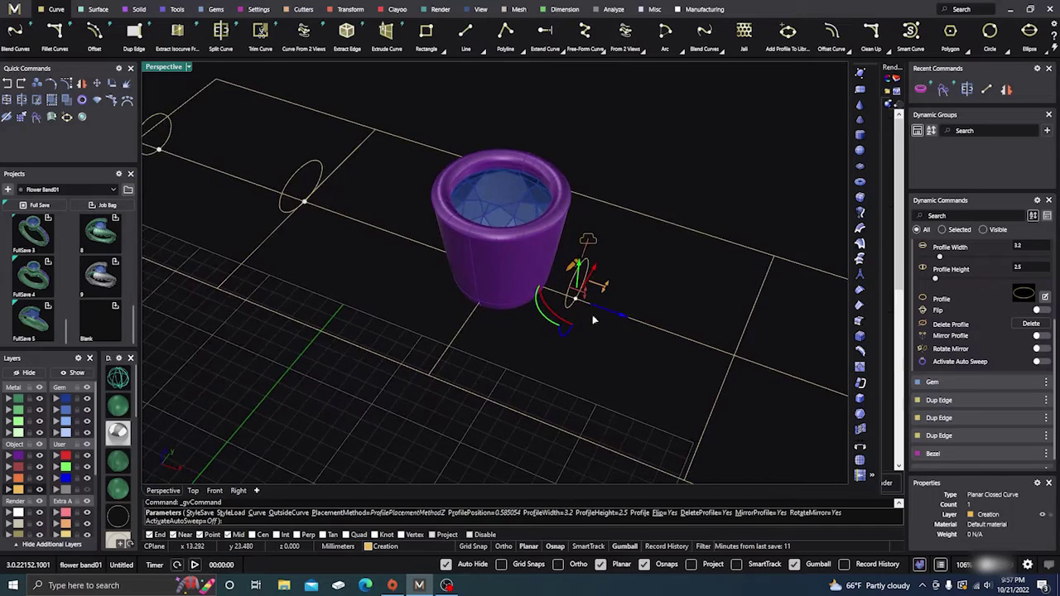
scroll(590, 289, up, 4)
right_drag(592, 379, 596, 378)
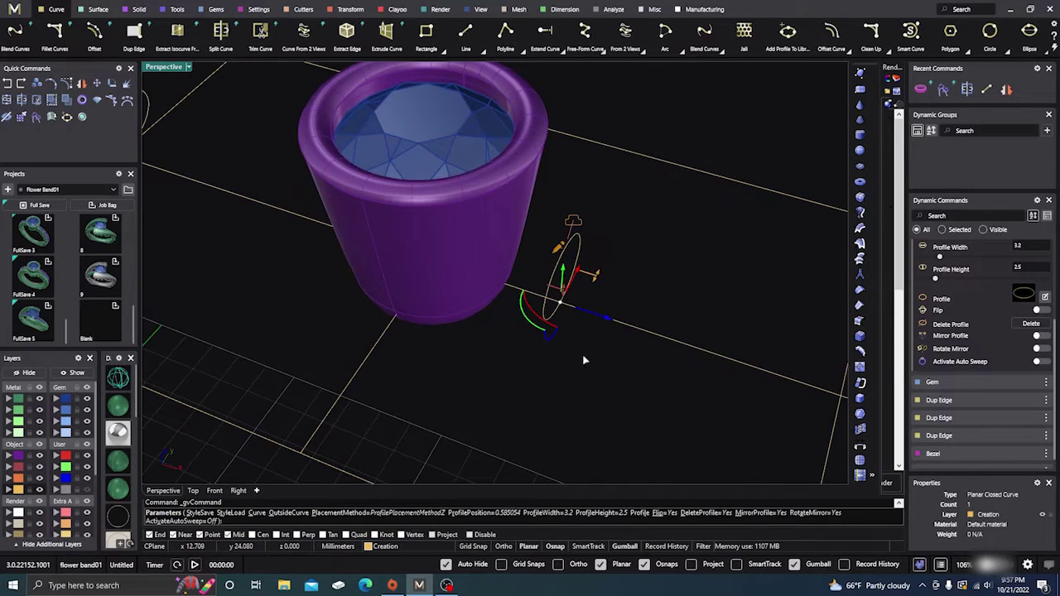
drag(534, 321, 524, 287)
scroll(567, 329, down, 4)
right_drag(570, 333, 562, 309)
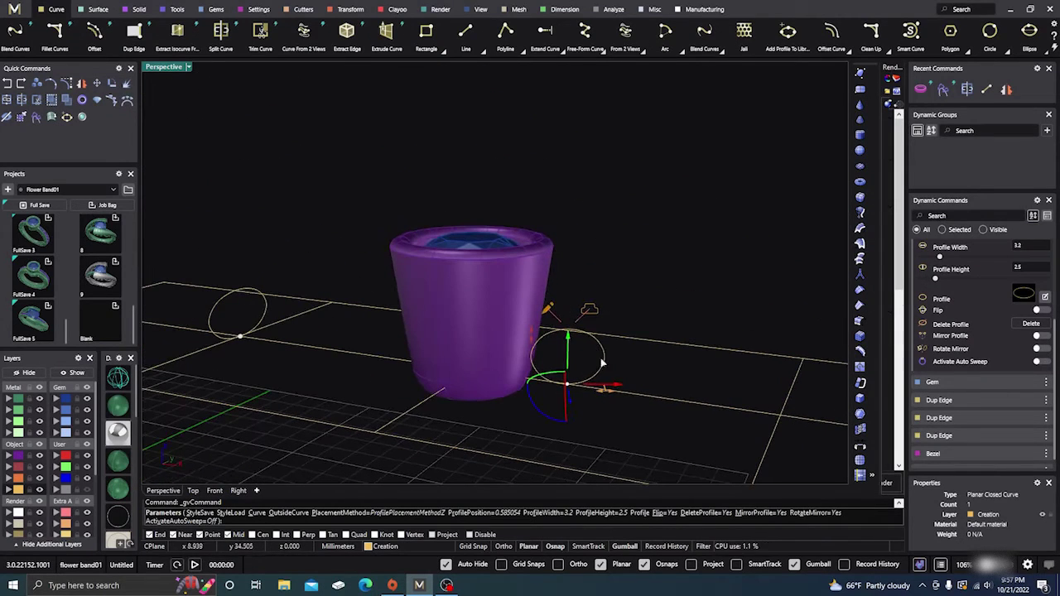
Step: Enlarge the third profile to a width of 7 mm and a height of 5.3 mm, tilting it away from the bezel
drag(608, 387, 662, 408)
drag(504, 334, 514, 284)
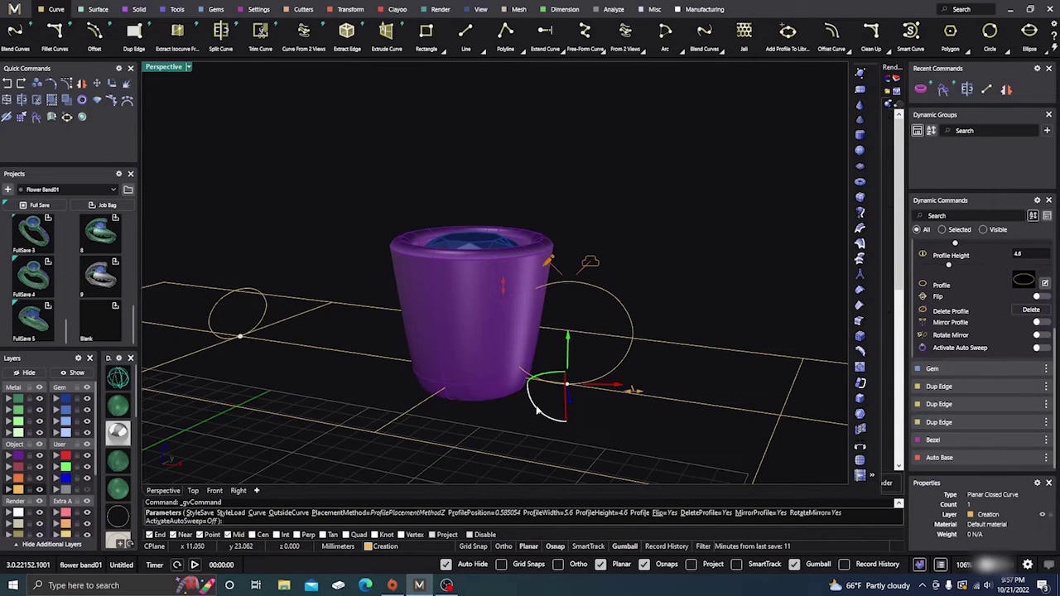
drag(537, 406, 527, 395)
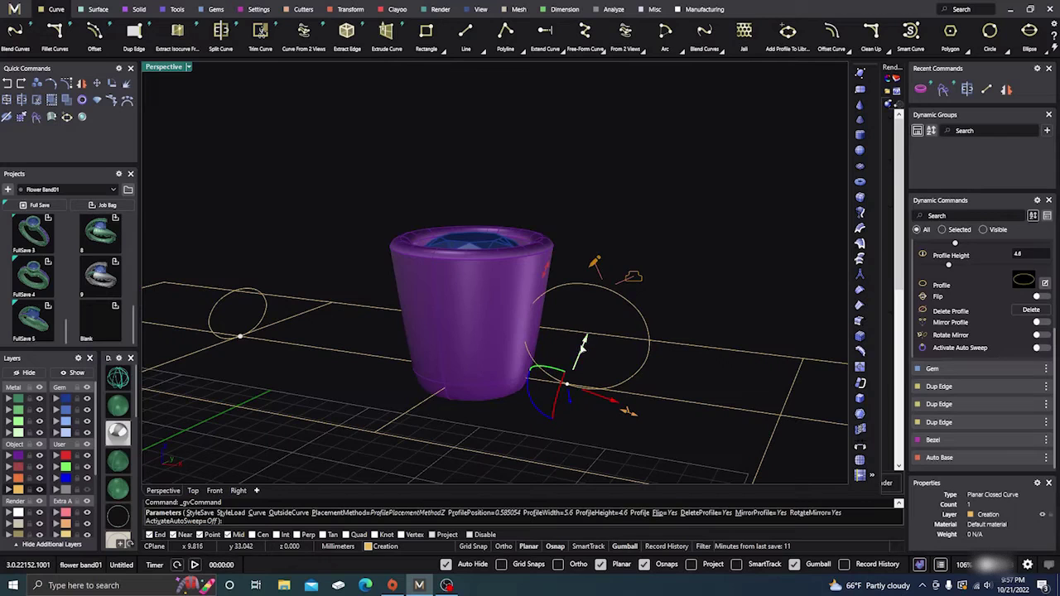
drag(532, 287, 547, 264)
right_drag(578, 422, 617, 424)
drag(620, 423, 641, 418)
right_drag(641, 418, 662, 402)
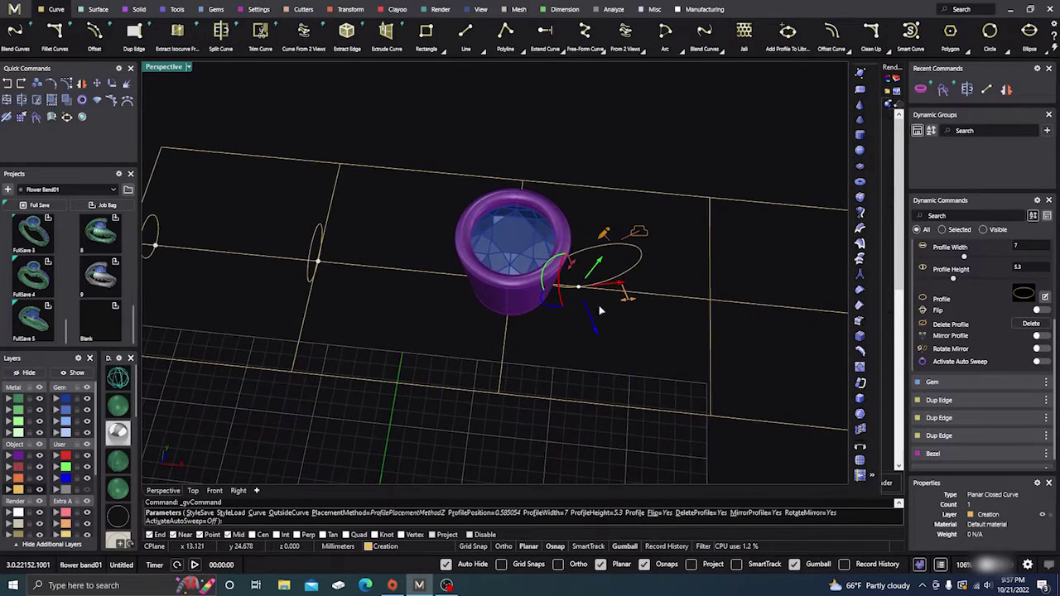
Step: Shift the third profile off the centre line toward the near edge, turn it slightly, and finish Profile Placer with its width at 6.8 mm
drag(596, 335, 608, 378)
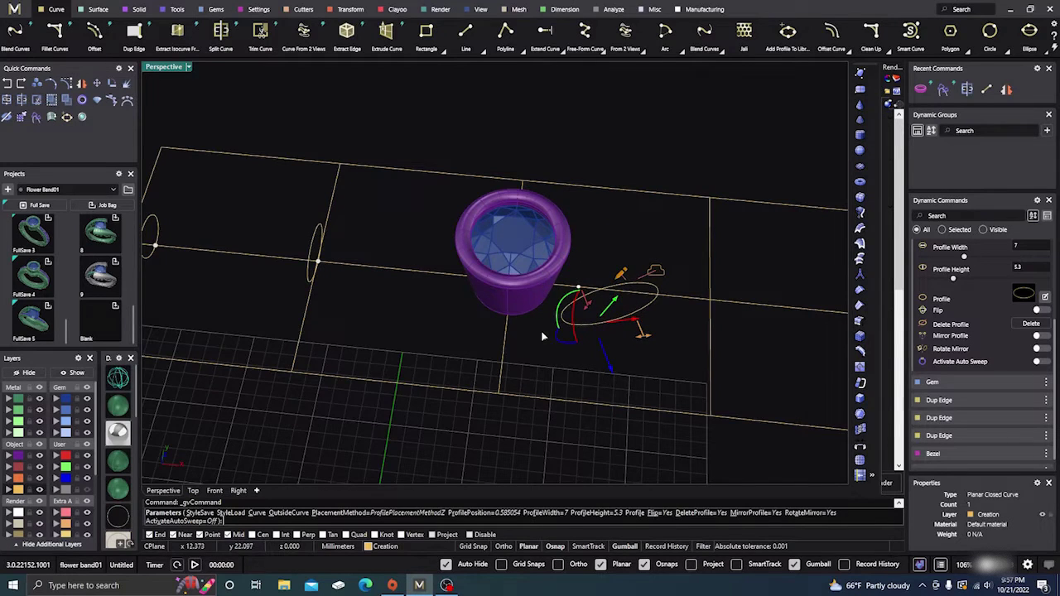
right_drag(542, 337, 629, 404)
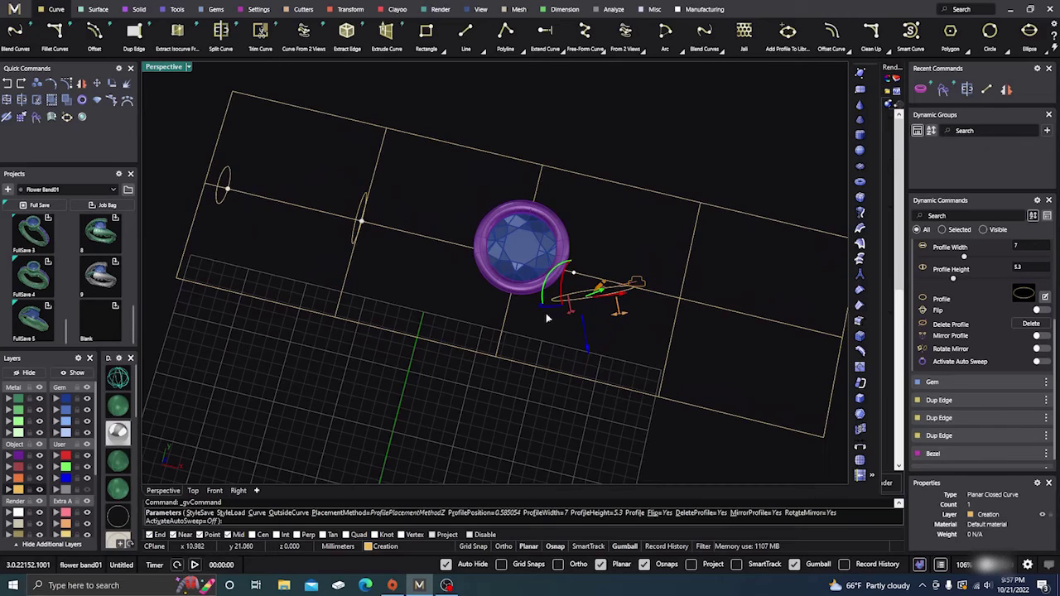
drag(543, 297, 543, 288)
right_drag(491, 348, 495, 317)
scroll(495, 318, up, 3)
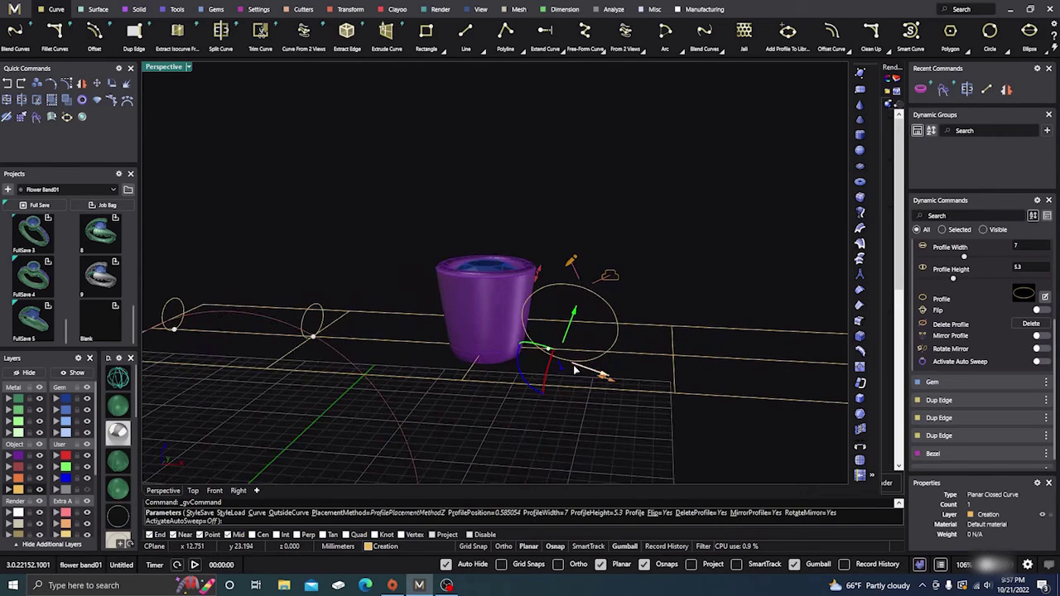
drag(602, 378, 603, 375)
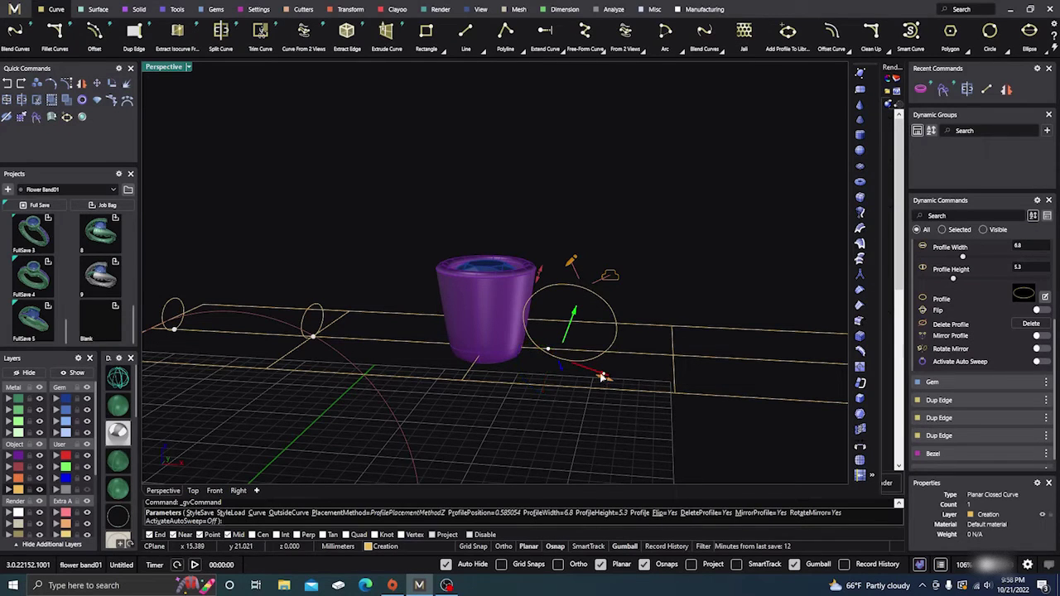
right_click(515, 228)
Step: Start a Profile Sweep between the profile nearest the layout's short edge and the middle profile
scroll(510, 216, down, 5)
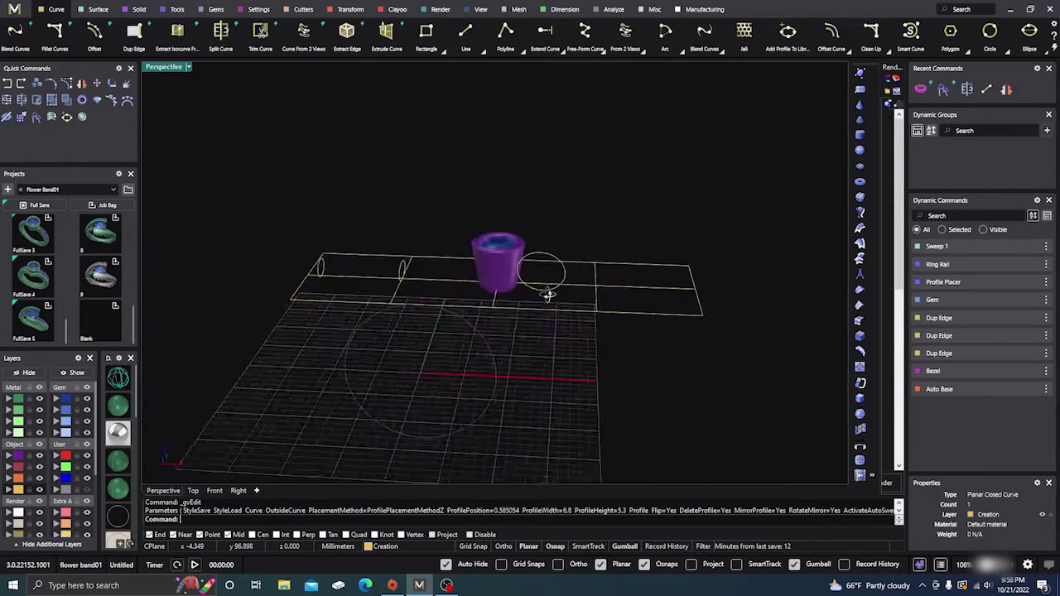
right_drag(545, 291, 554, 353)
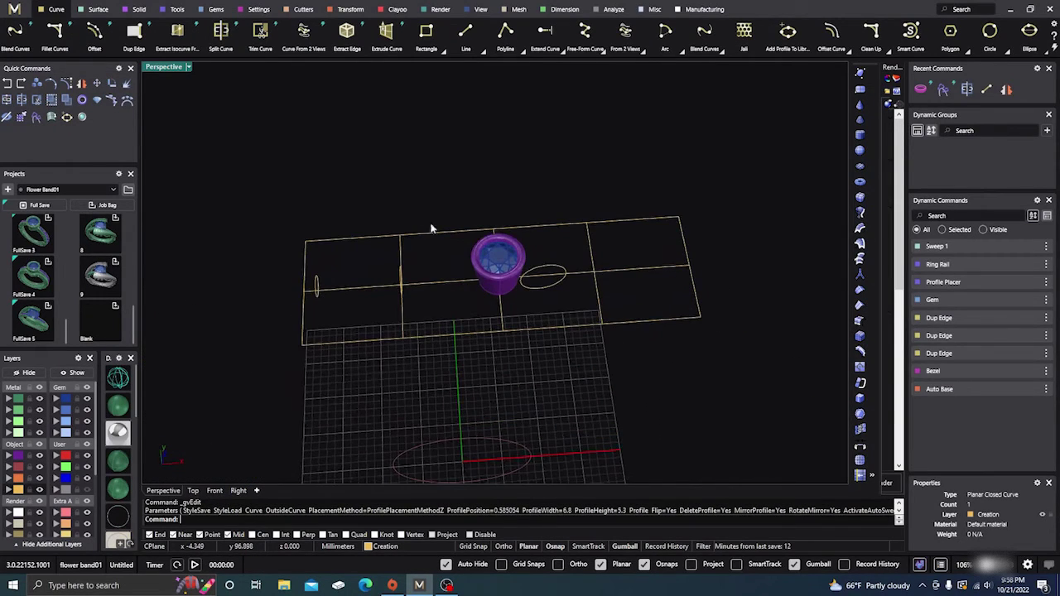
click(97, 10)
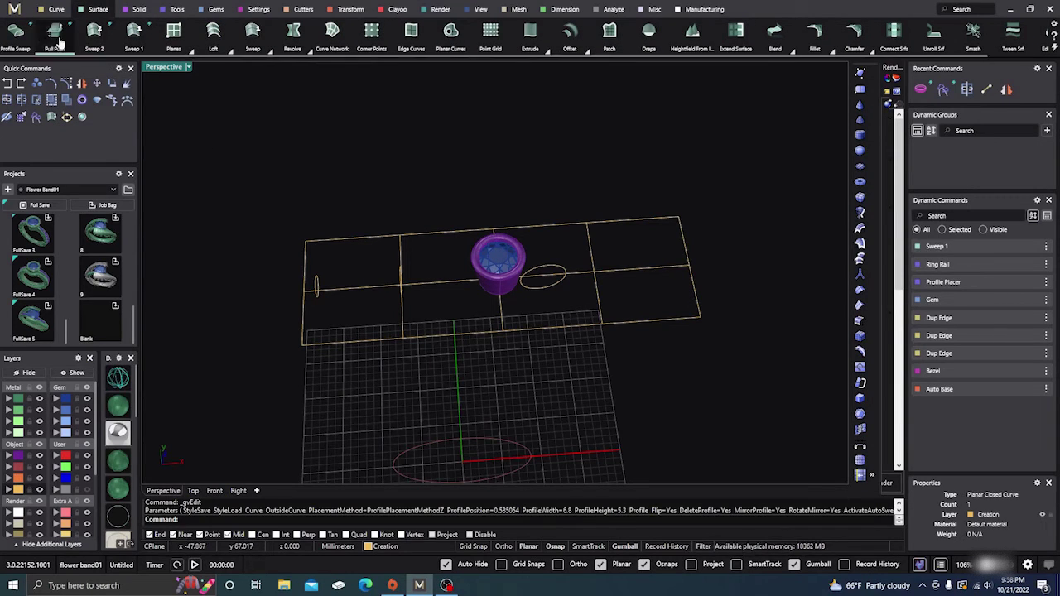
click(18, 36)
right_drag(310, 343, 322, 265)
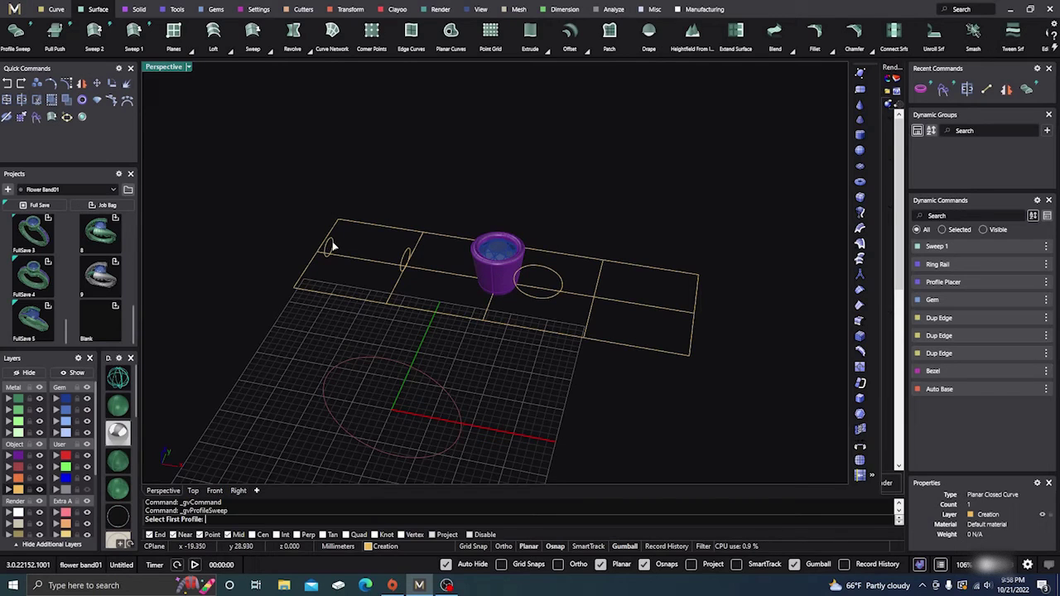
click(331, 245)
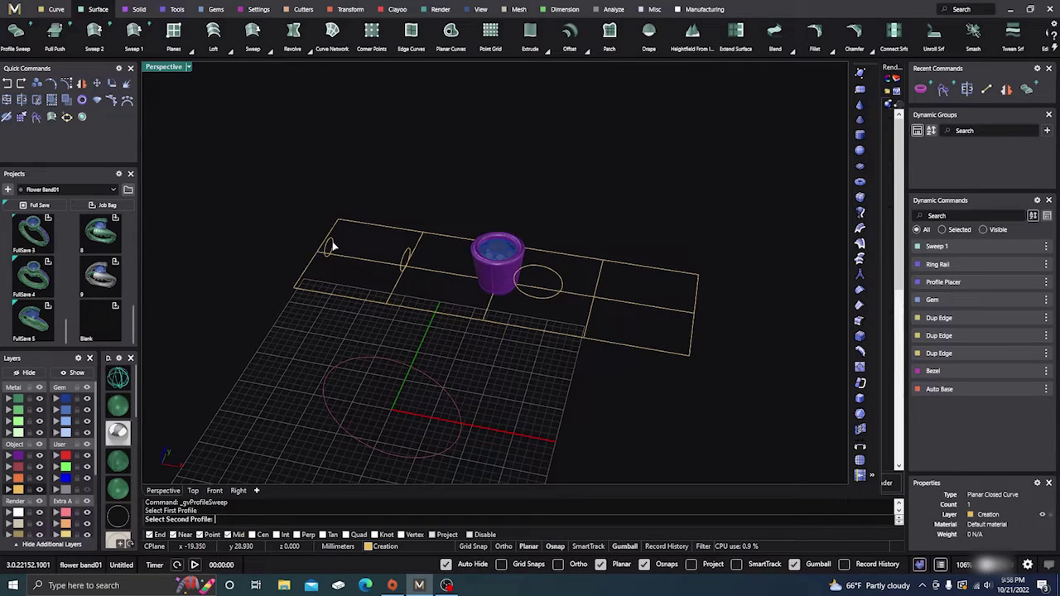
click(404, 257)
Step: Turn off the sweep's automatic seam, set its start blend to -0.2, and finish the sweep
scroll(389, 269, up, 3)
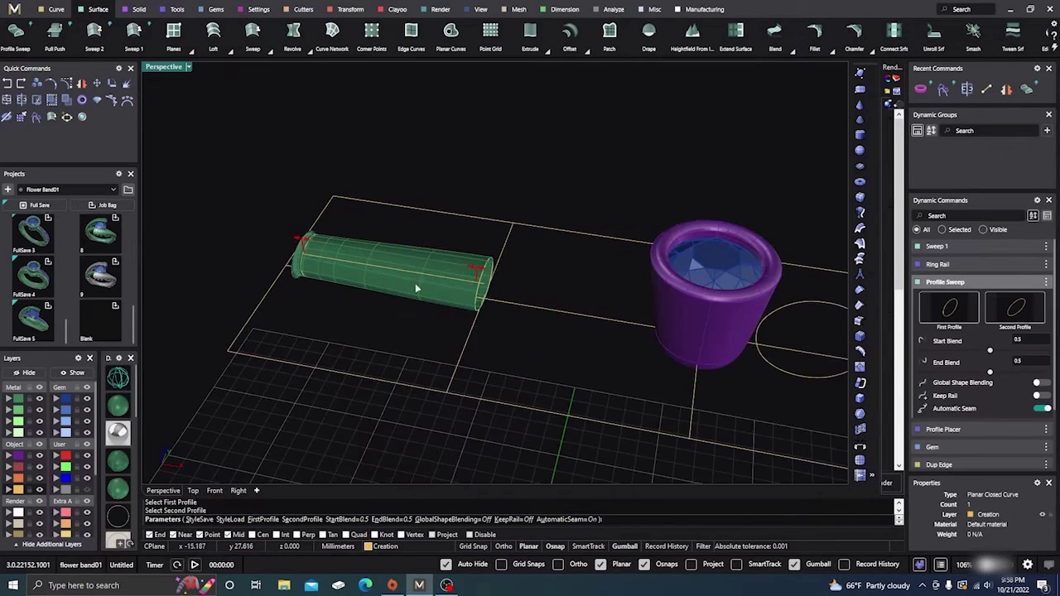
click(1040, 409)
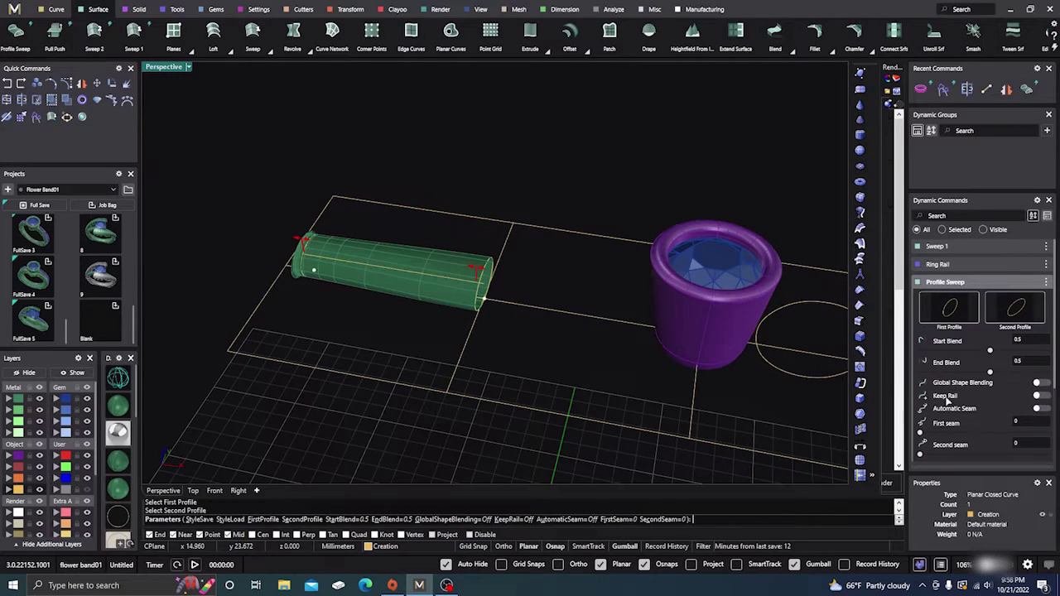
drag(305, 241, 312, 243)
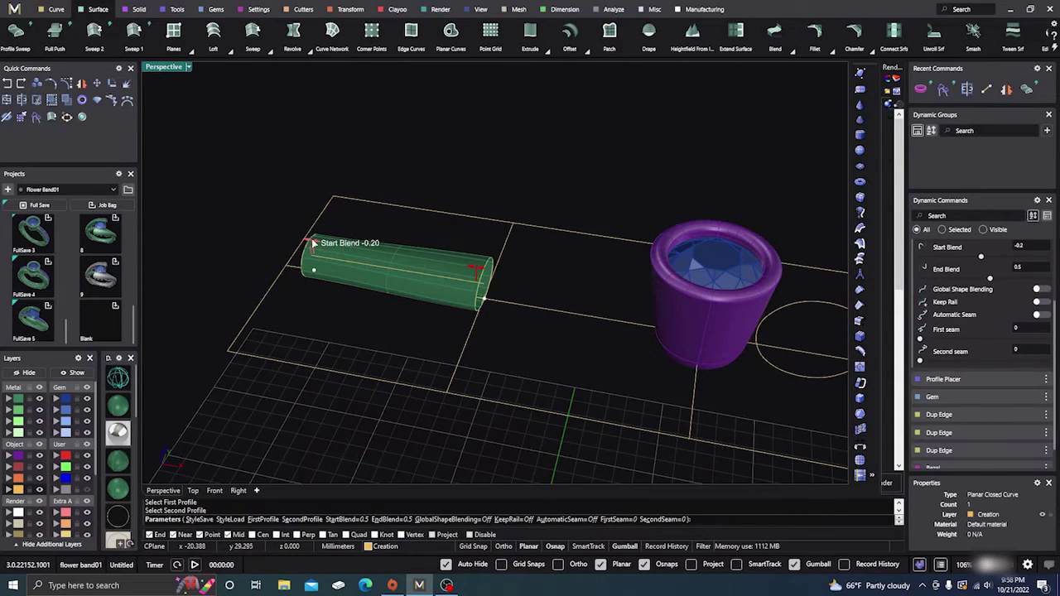
scroll(422, 257, down, 5)
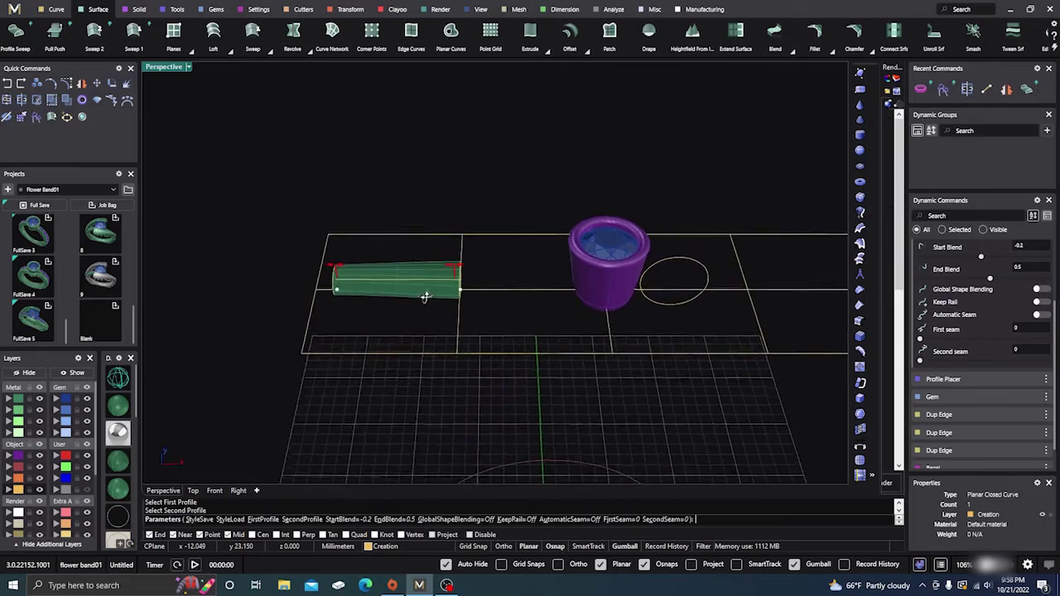
right_click(420, 280)
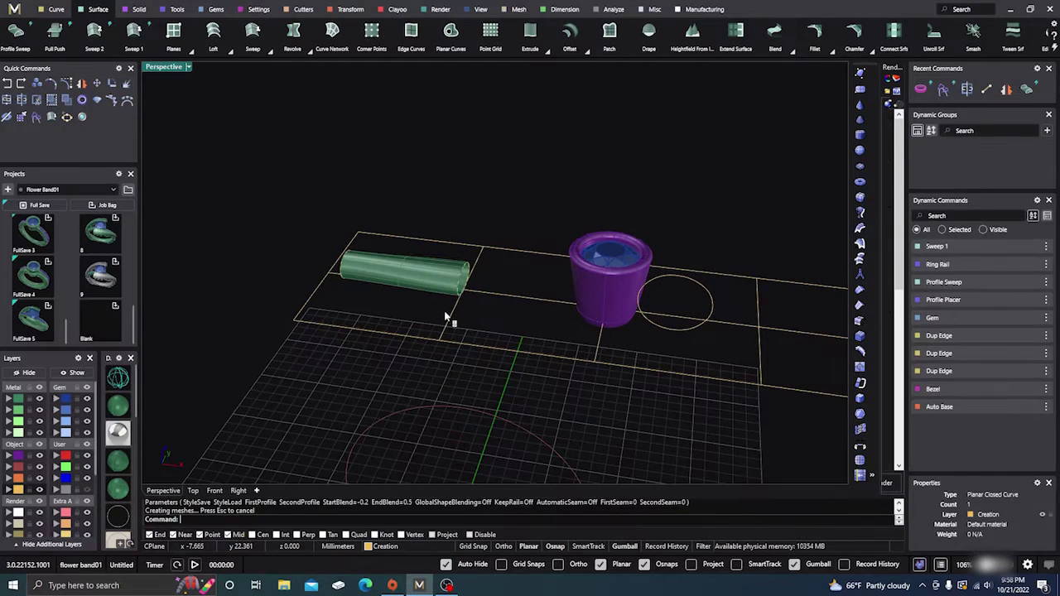
Step: Start a second Profile Sweep from the middle profile to the large profile beside the bezel
right_drag(446, 316, 433, 325)
scroll(458, 285, up, 2)
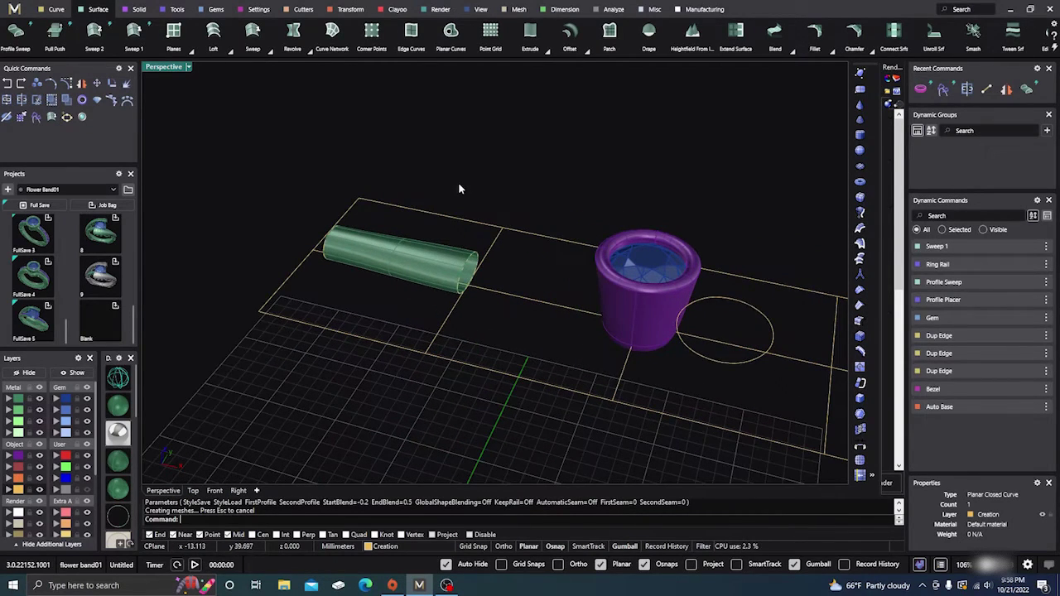
key(Return)
click(474, 257)
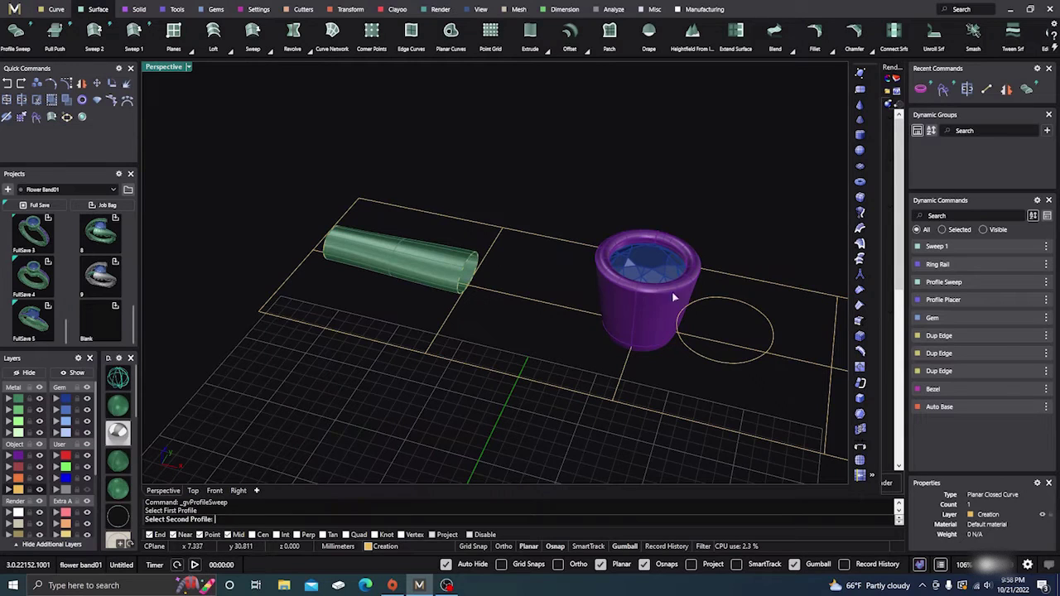
click(723, 298)
Step: Turn off the second sweep's automatic seam and set its start blend to -1.1 and end blend to 1.5
right_drag(602, 323, 608, 348)
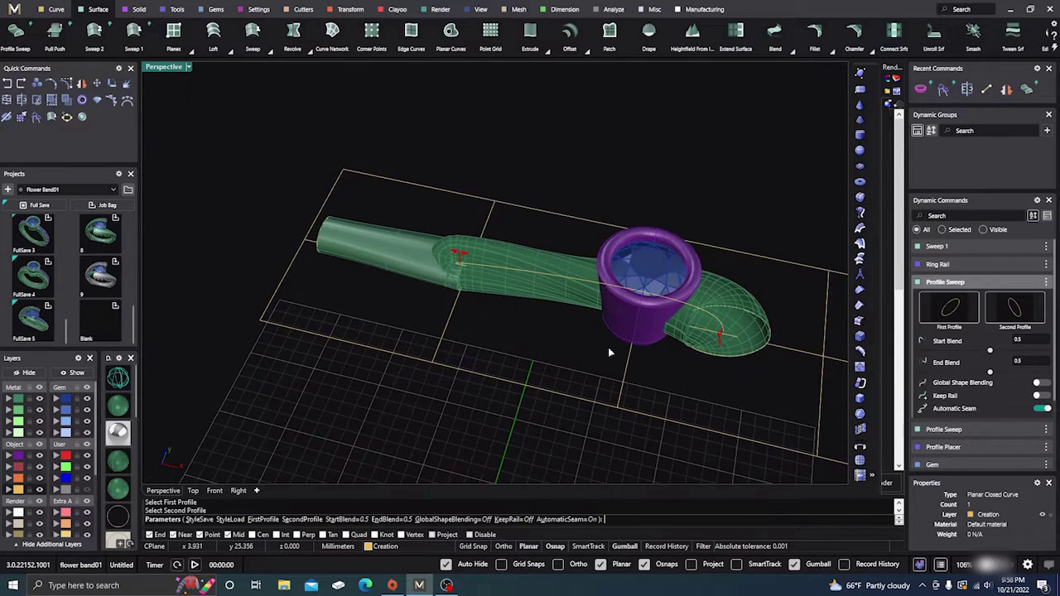
click(1041, 409)
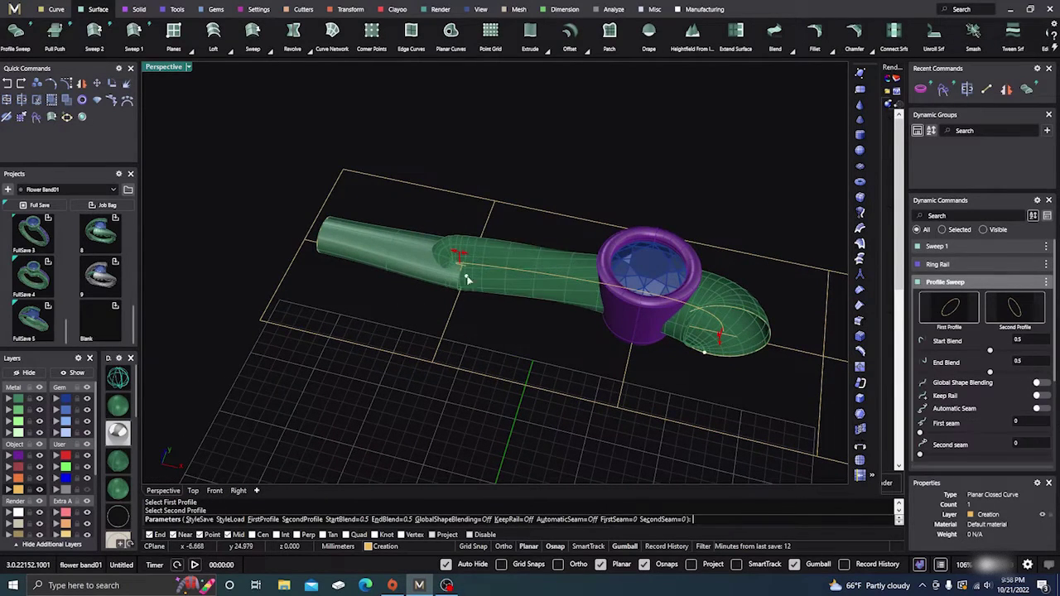
drag(460, 255, 477, 265)
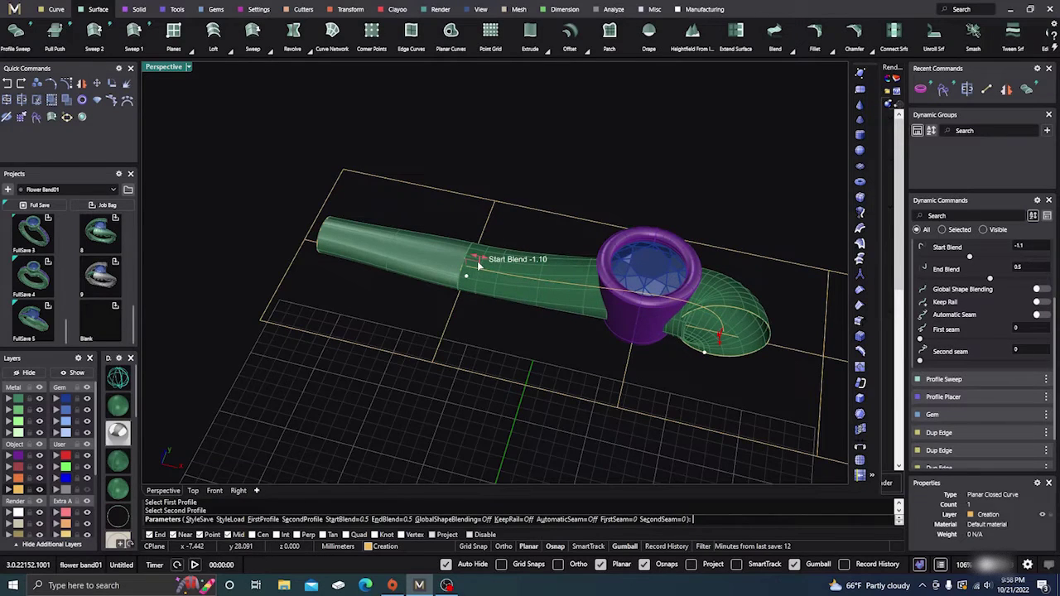
right_drag(477, 265, 646, 307)
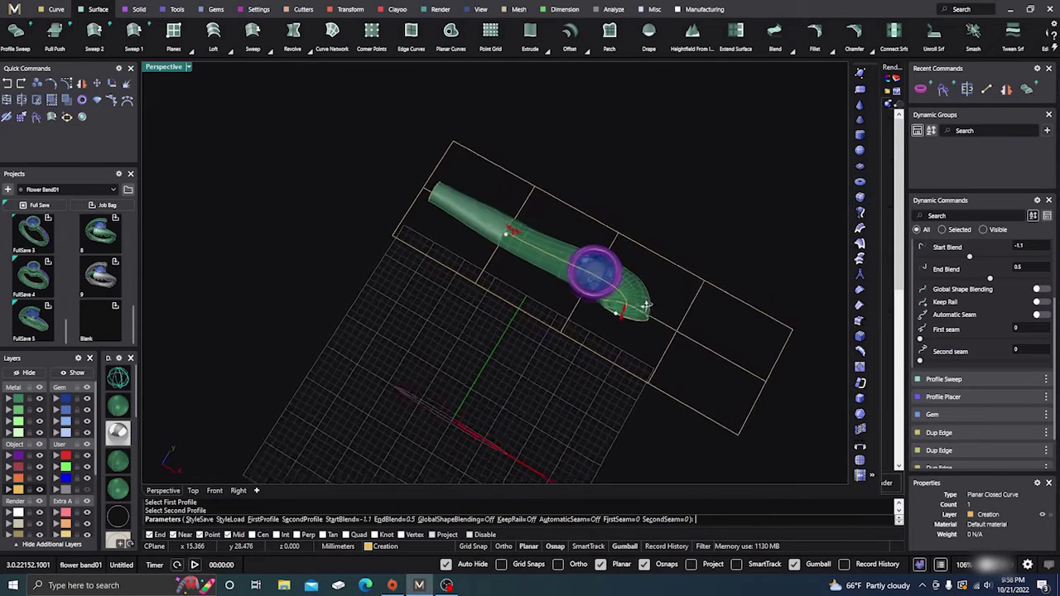
scroll(629, 323, up, 3)
drag(619, 321, 628, 318)
Step: Adjust the second sweep's start blend to -0.2 and end blend to 1.6, then finish the sweep
right_drag(560, 356, 404, 269)
right_drag(585, 252, 562, 284)
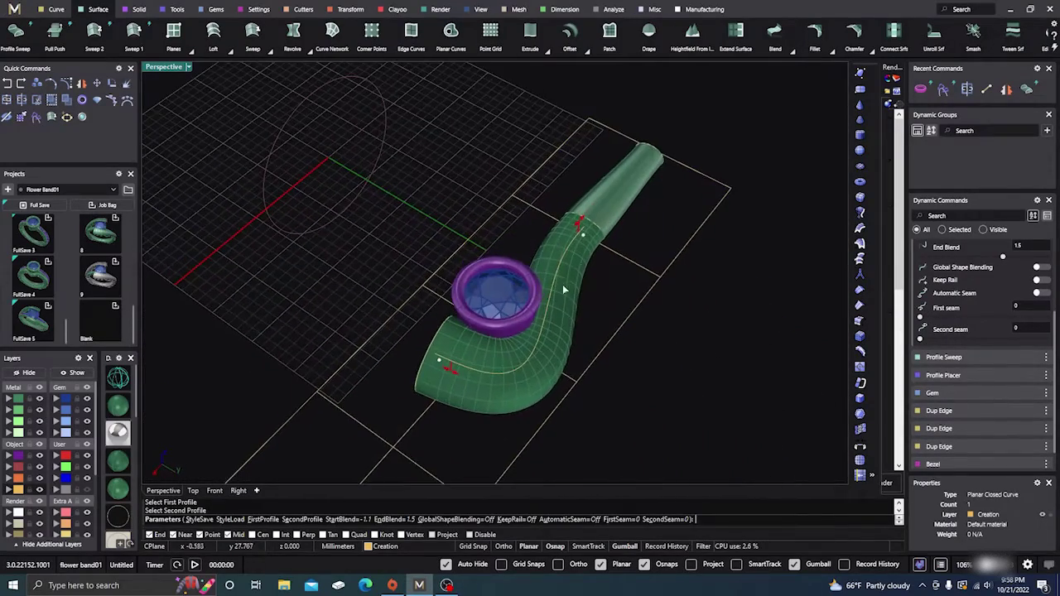
mouse_move(582, 232)
drag(580, 229, 591, 221)
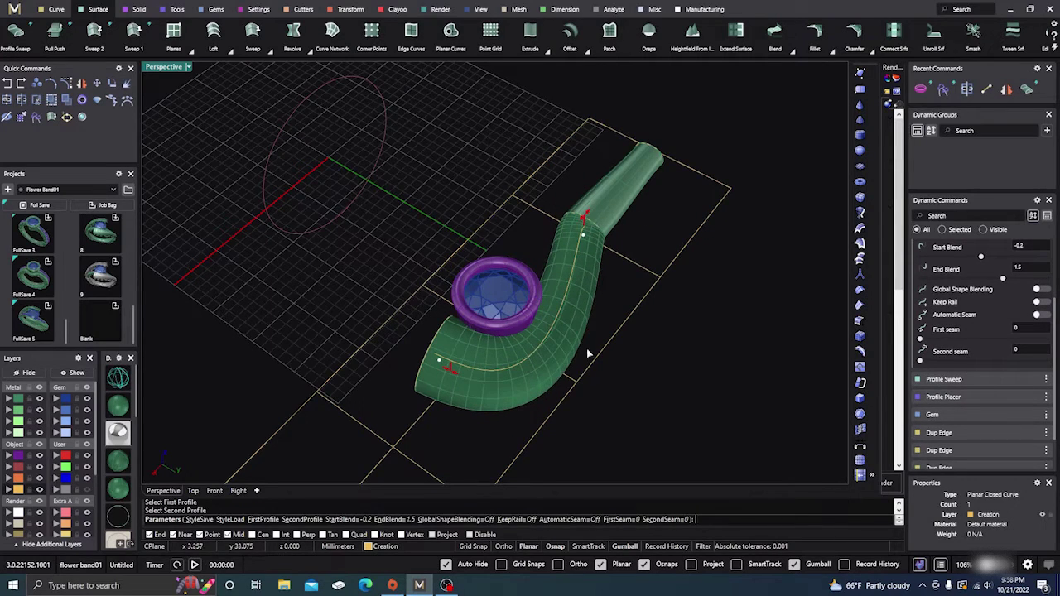
right_drag(586, 353, 545, 378)
mouse_move(450, 381)
drag(458, 381, 462, 380)
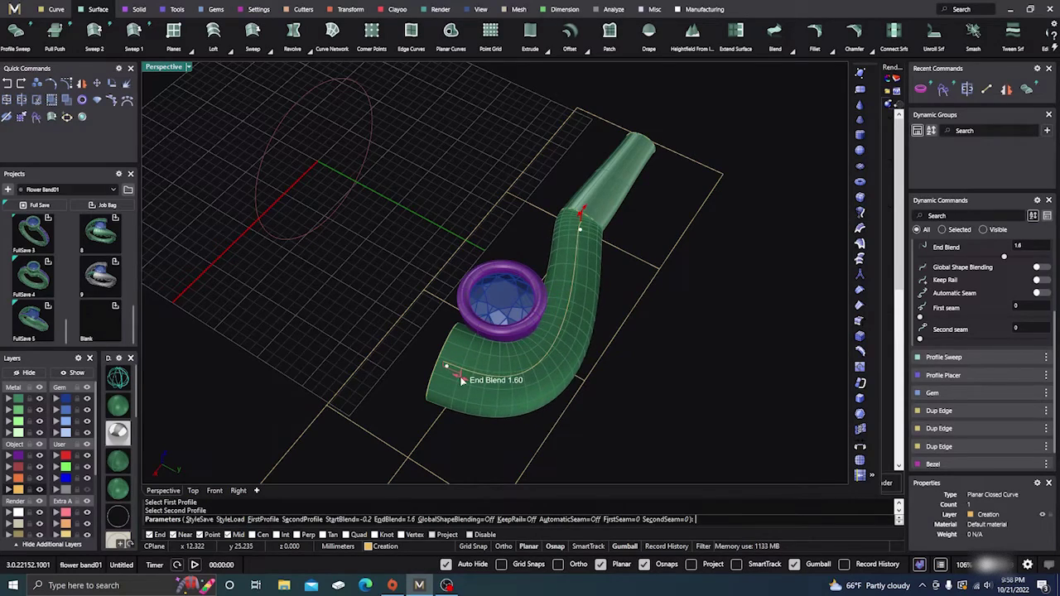
right_click(318, 324)
mouse_move(318, 323)
right_down()
mouse_move(331, 348)
mouse_move(455, 360)
mouse_move(442, 232)
right_up()
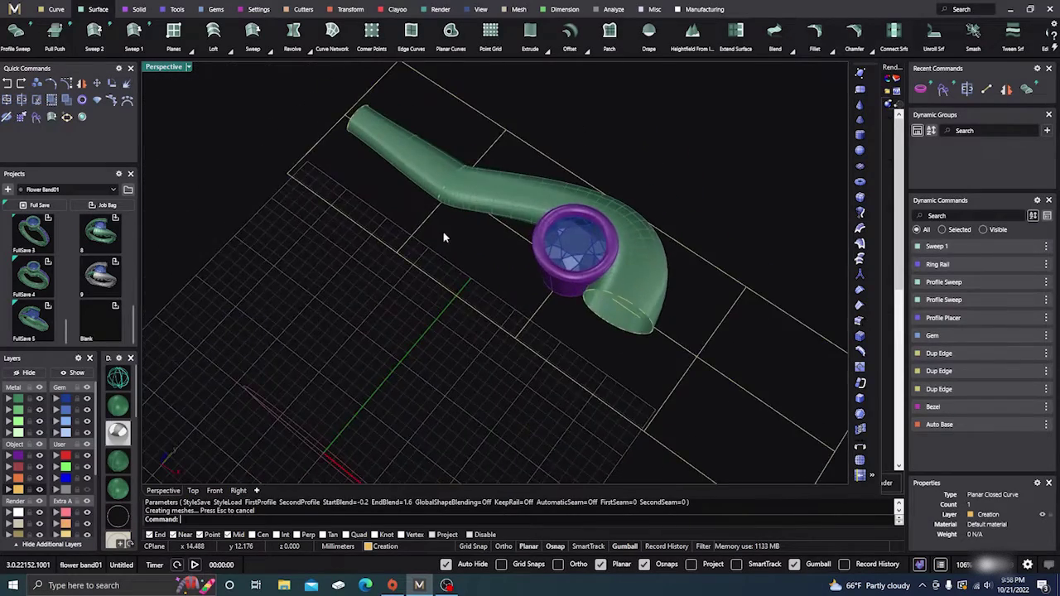
Step: Reopen Profile Placer for the profile at the joint between both sweeps and shift it off the centre line toward the far edge
scroll(456, 171, up, 5)
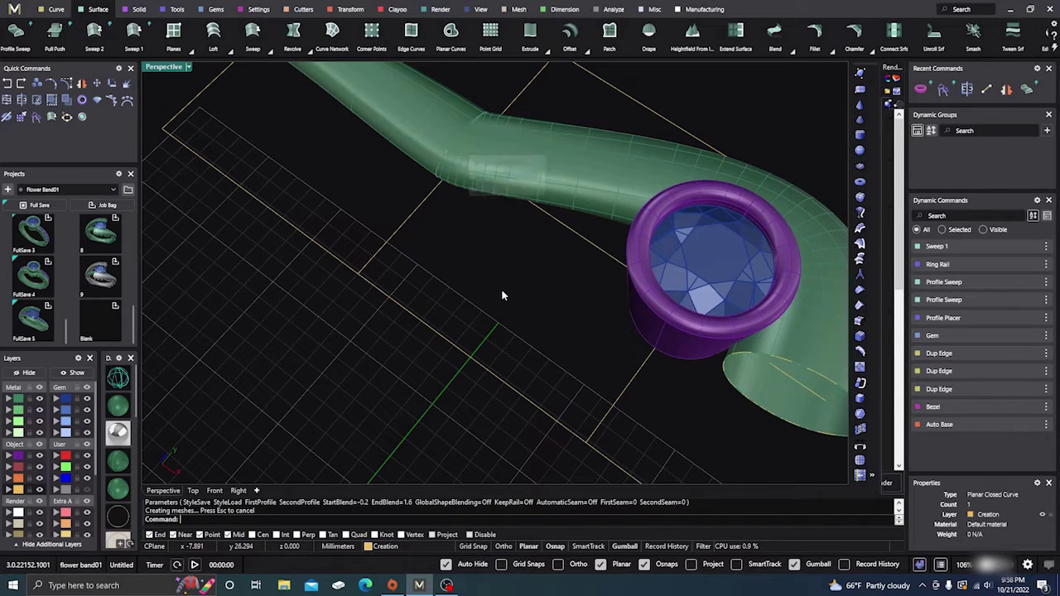
scroll(505, 337, down, 4)
right_drag(505, 336, 503, 274)
scroll(458, 238, up, 4)
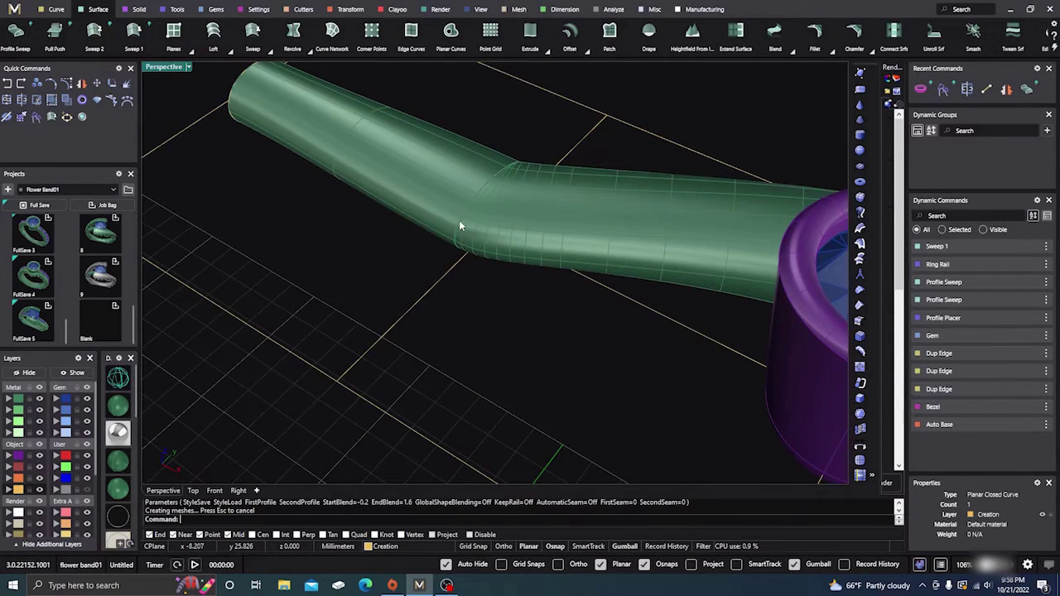
click(459, 221)
click(497, 248)
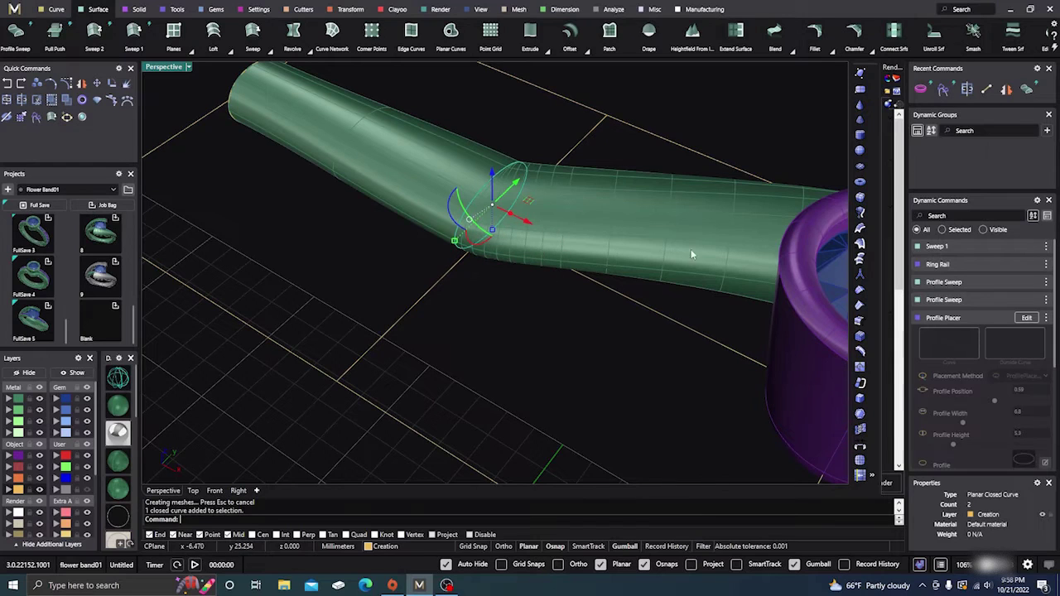
click(1027, 317)
right_drag(589, 333, 516, 325)
click(511, 245)
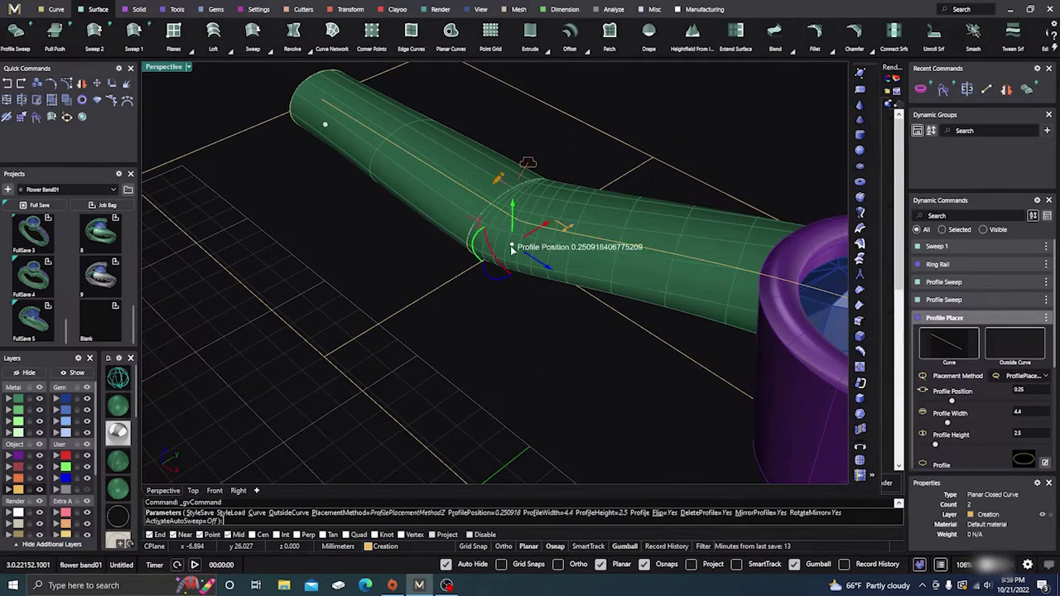
drag(547, 227, 587, 213)
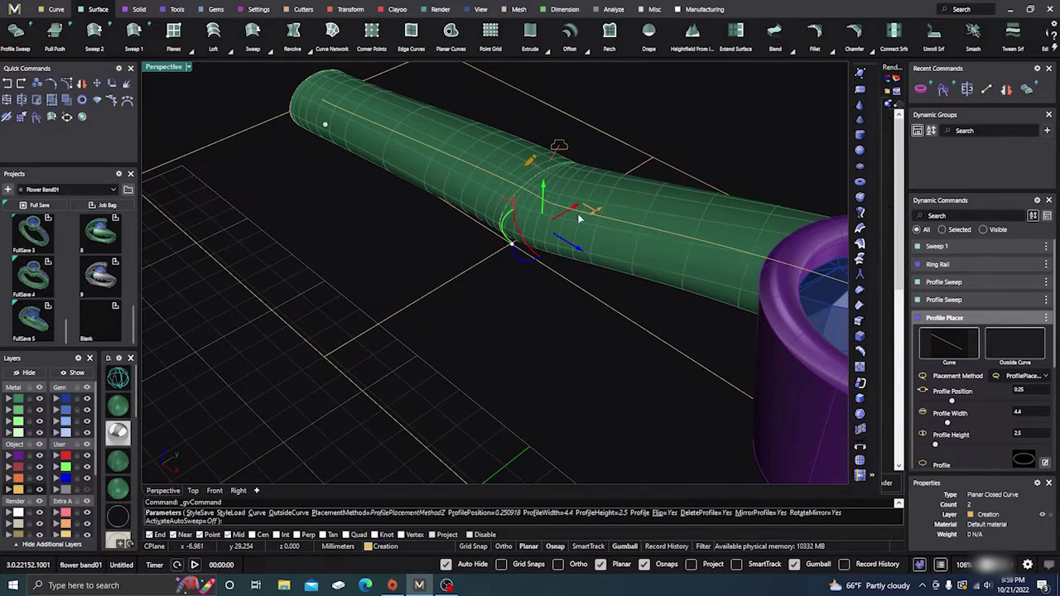
Step: Nudge the joint profile slightly back toward the centre line
right_drag(581, 219, 516, 386)
right_drag(515, 385, 509, 276)
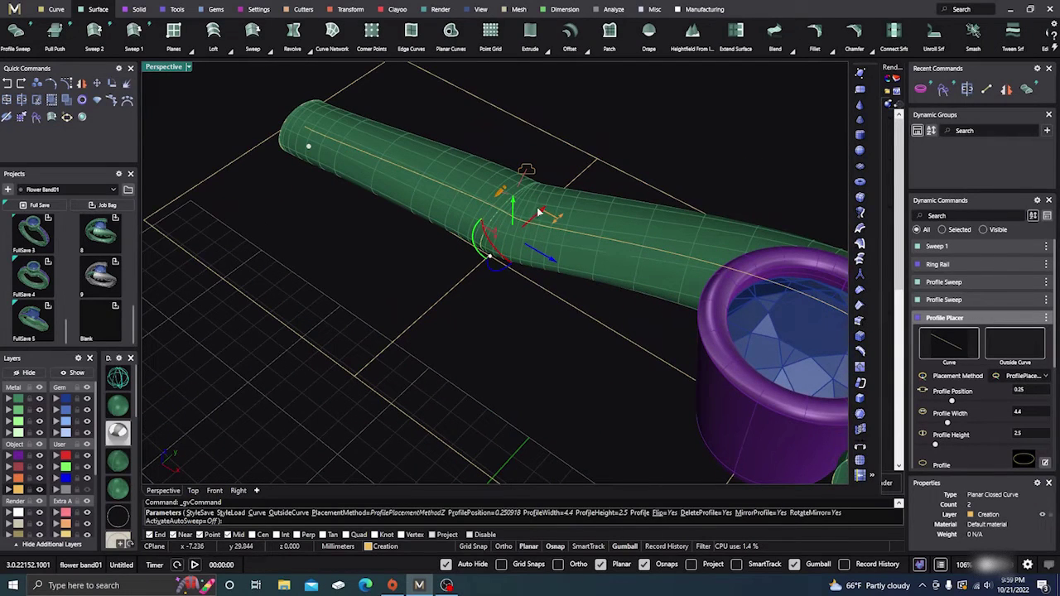
mouse_move(544, 212)
mouse_down()
mouse_move(532, 223)
mouse_move(559, 203)
mouse_move(540, 217)
mouse_up()
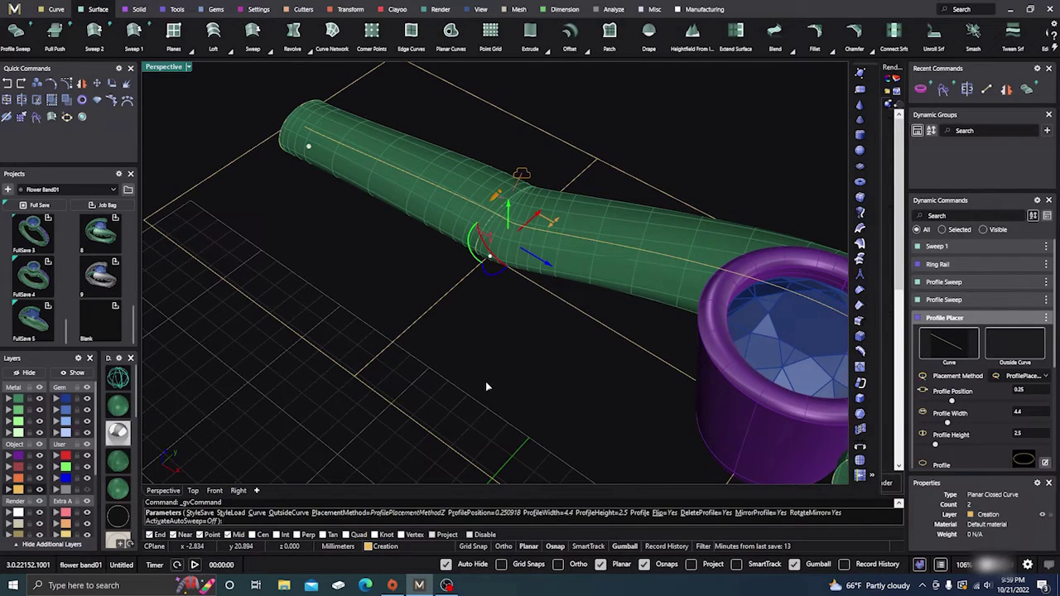
Step: Reduce the joint profile's width to 3.6 mm and finish editing the profiles
right_drag(486, 387, 507, 377)
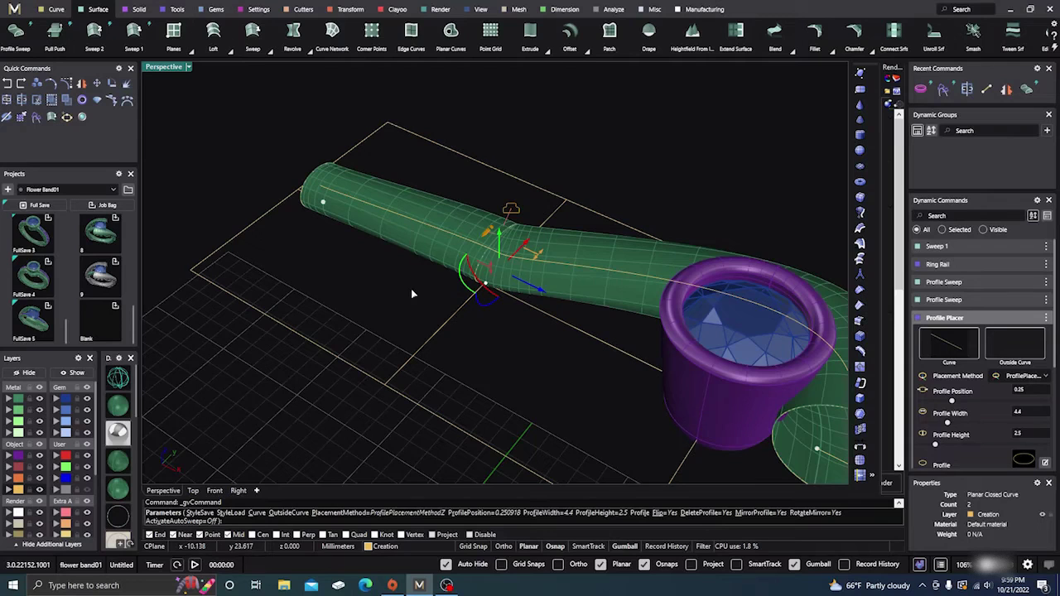
right_drag(411, 294, 433, 336)
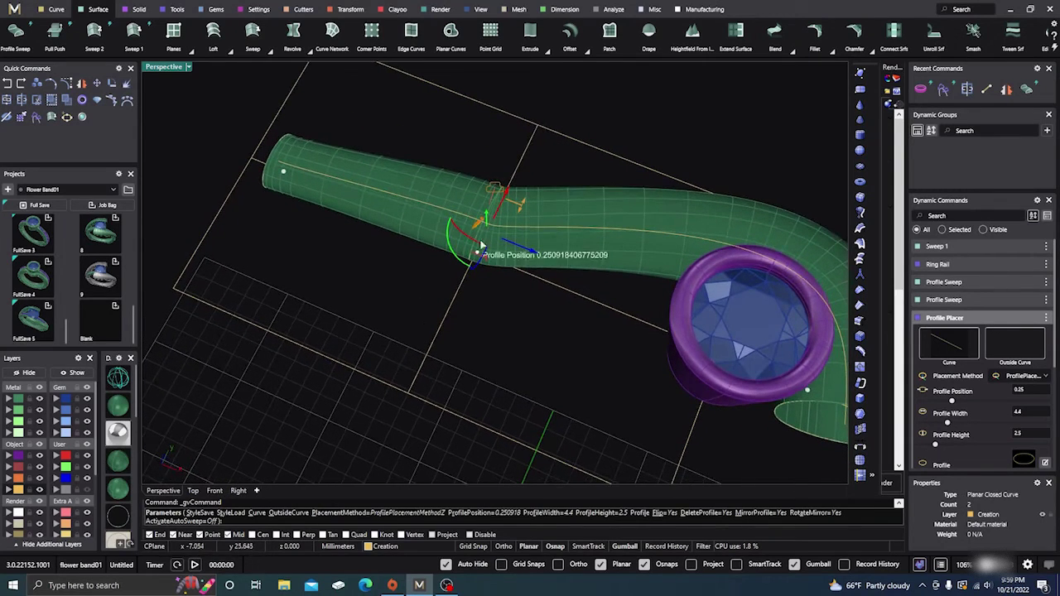
scroll(480, 246, up, 3)
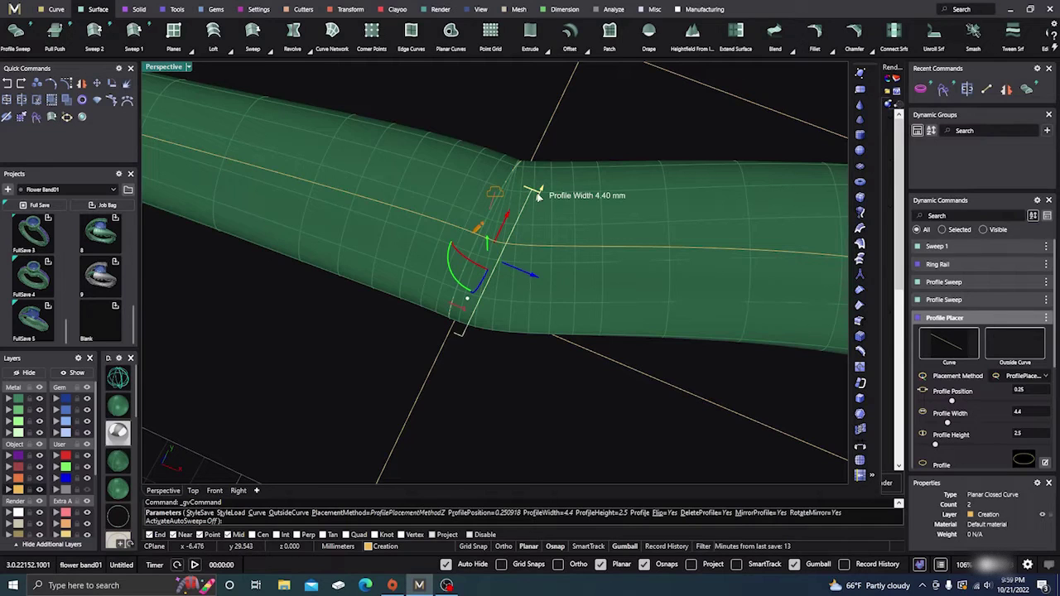
drag(532, 192, 527, 220)
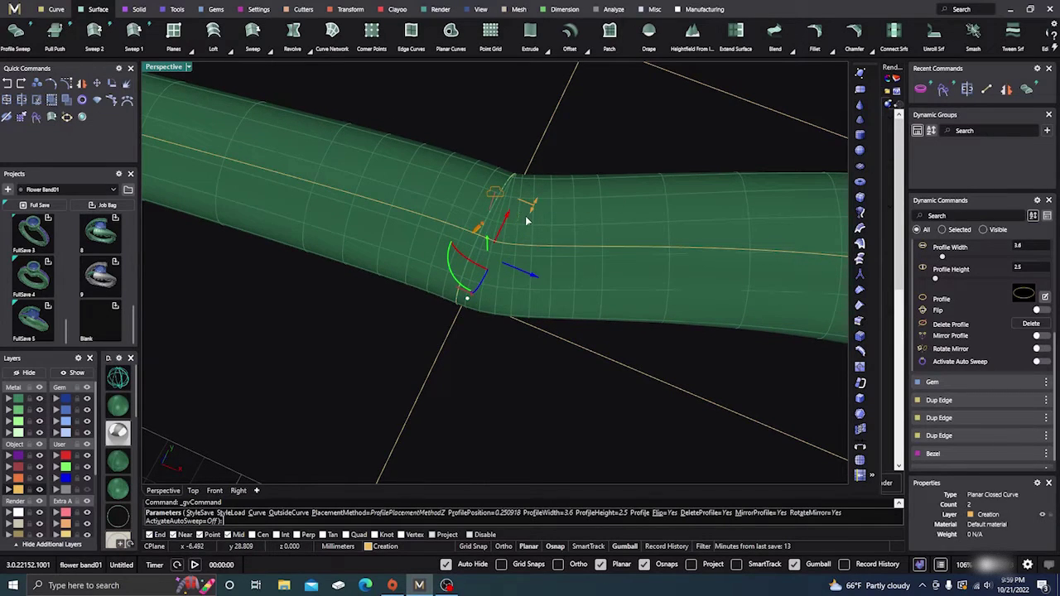
scroll(435, 340, down, 3)
right_click(468, 367)
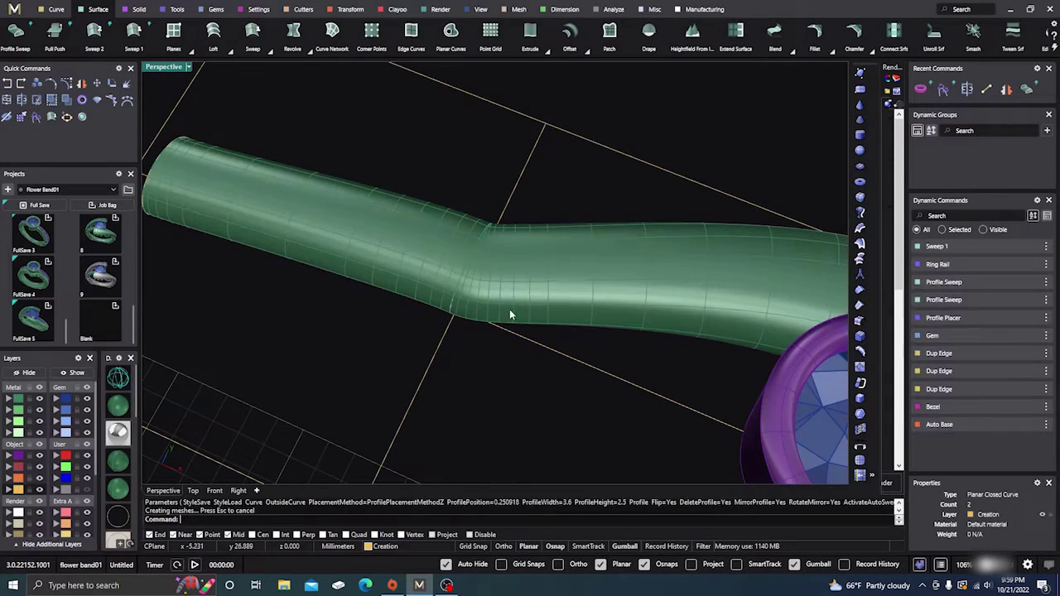
Step: Reopen the curved second Profile Sweep, set its start blend to -0.6, and finish the sweep
click(1025, 282)
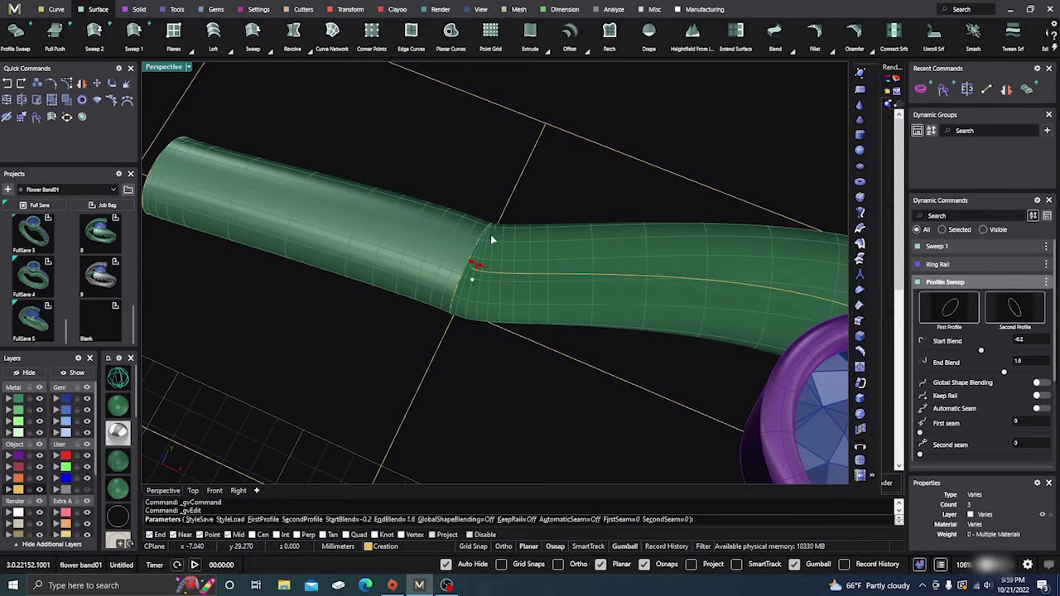
mouse_move(481, 265)
drag(476, 265, 489, 272)
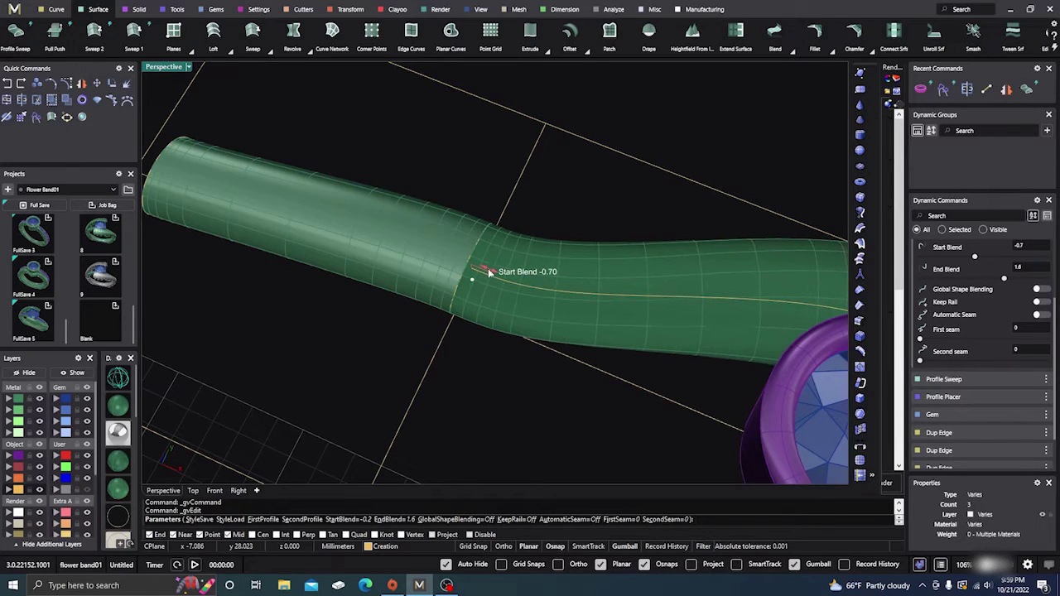
scroll(469, 248, down, 6)
right_drag(469, 250, 519, 317)
scroll(488, 289, up, 5)
mouse_move(462, 248)
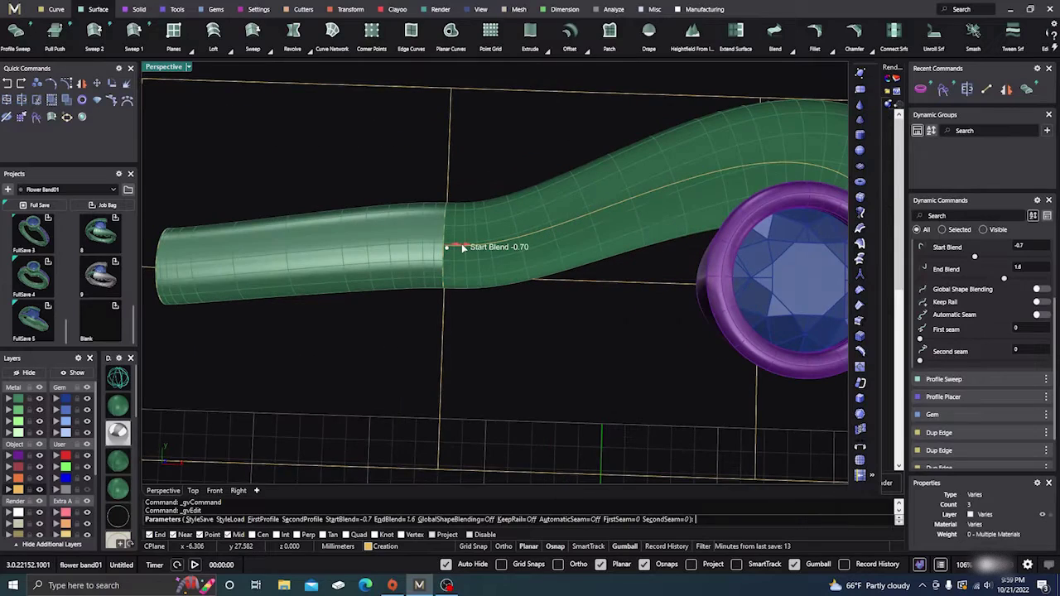
drag(462, 247, 460, 248)
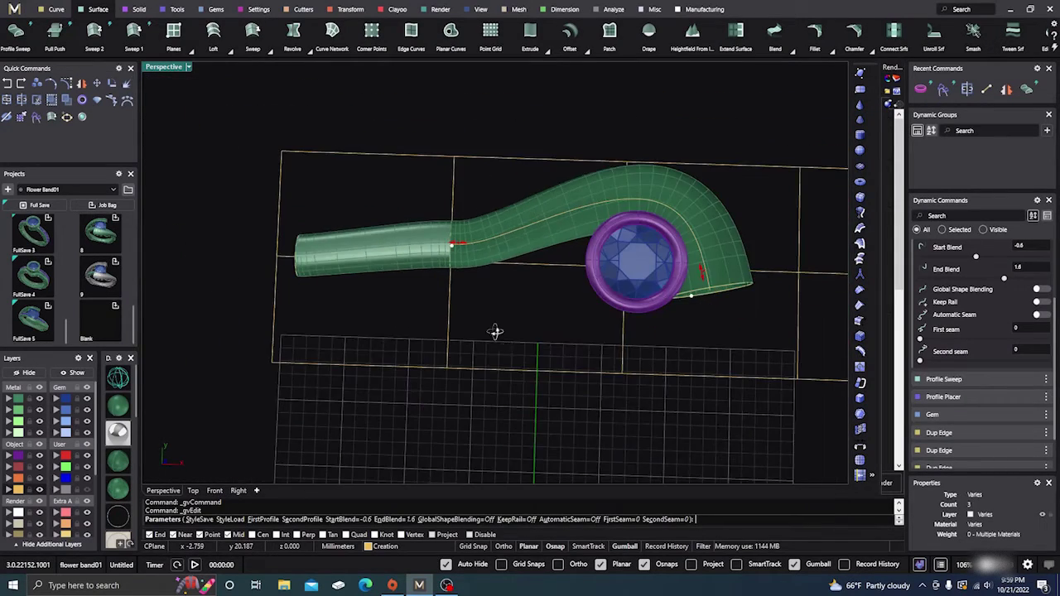
right_drag(497, 329, 407, 223)
right_click(414, 225)
Step: Try to explode the curved sweep surface around the bezel
scroll(485, 234, down, 6)
right_drag(495, 264, 518, 320)
scroll(572, 340, up, 4)
right_drag(572, 340, 686, 372)
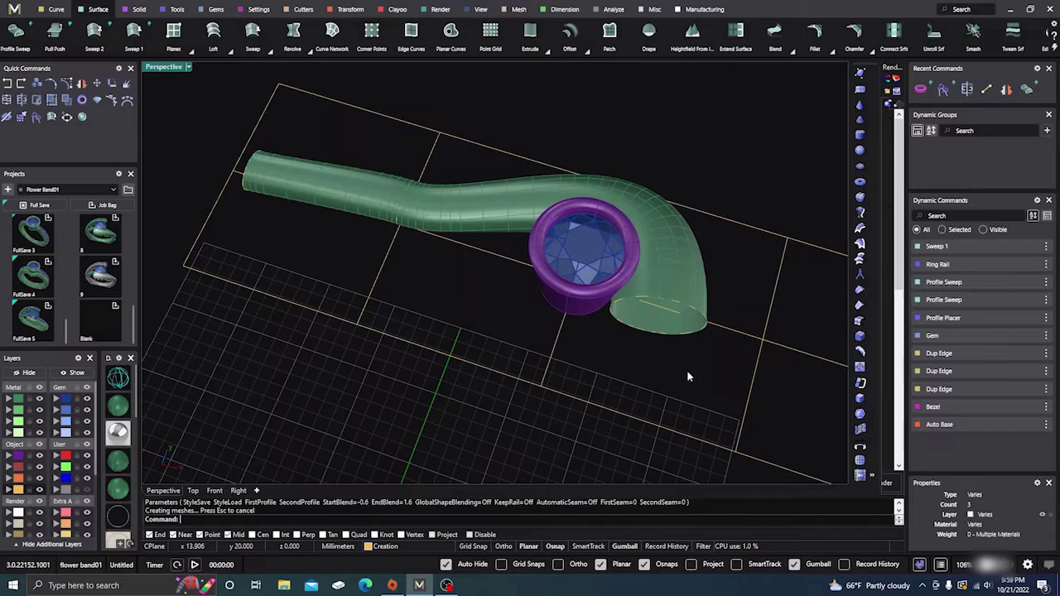
click(683, 284)
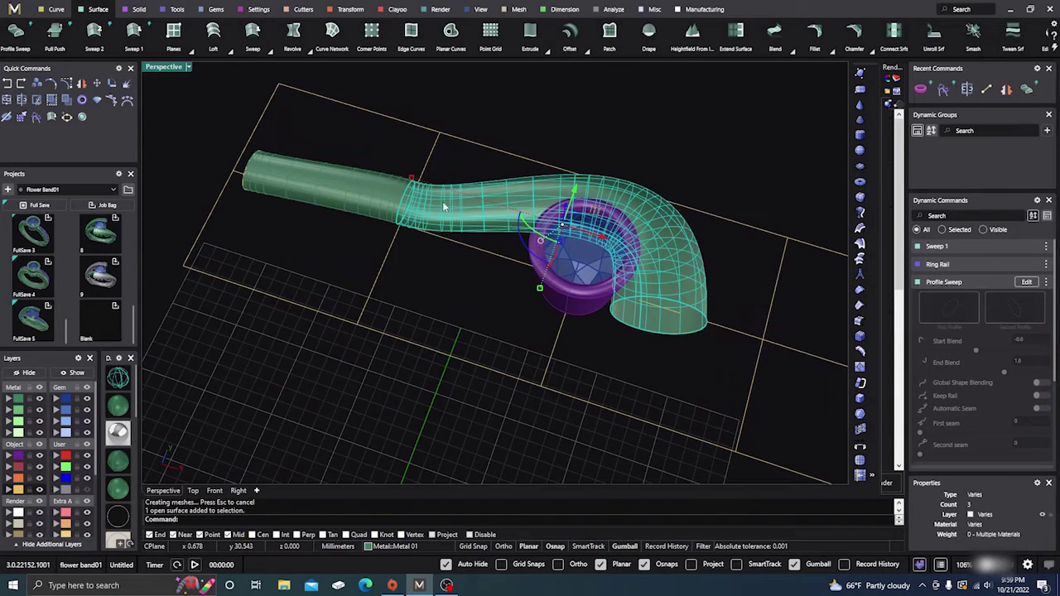
click(127, 83)
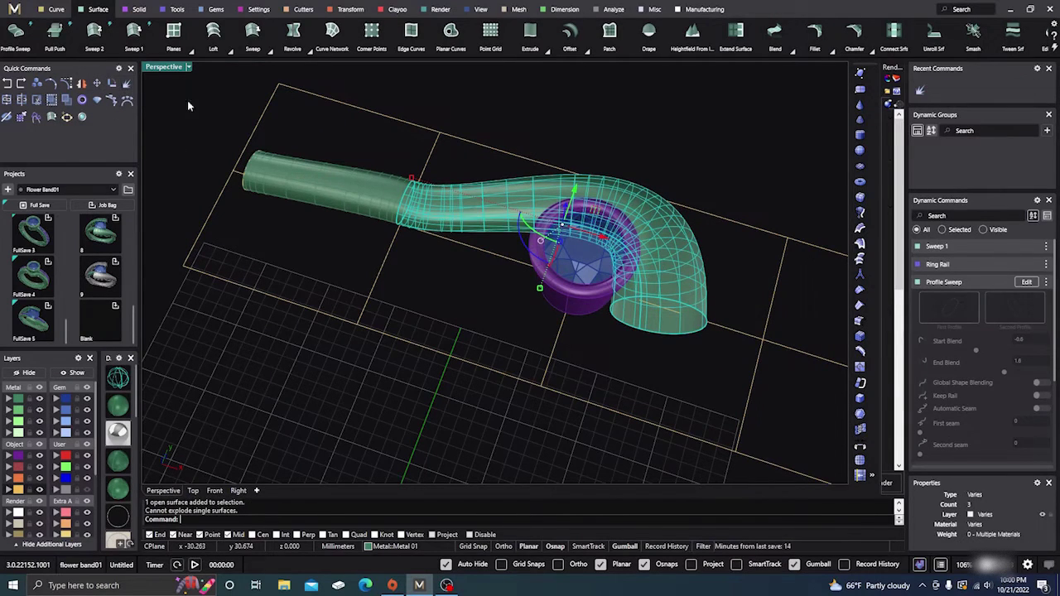
click(534, 118)
click(492, 206)
click(512, 98)
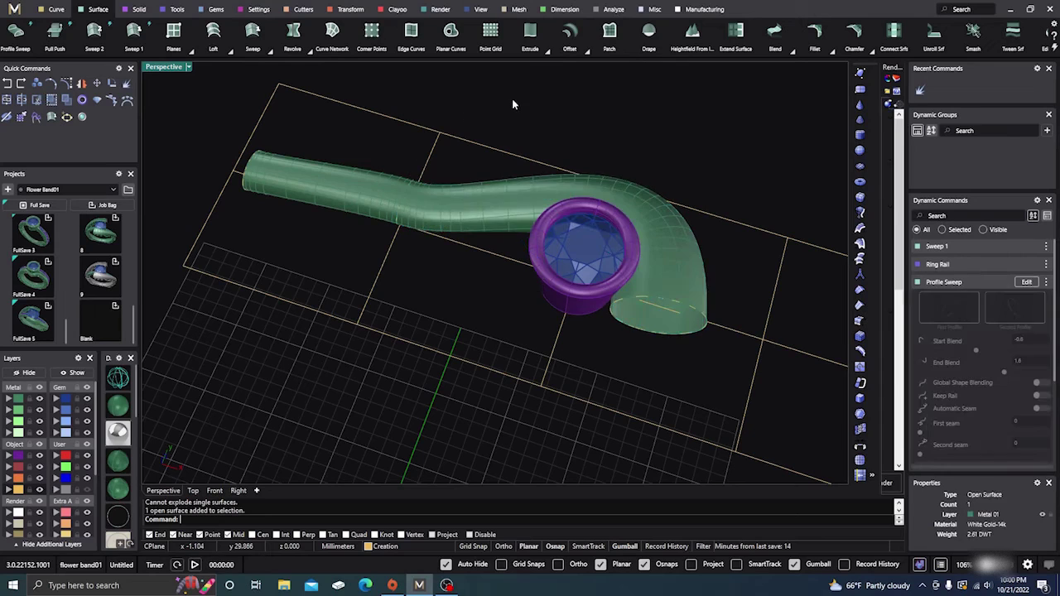
Step: Turn on the control points of the curved sweep surface with PointsOn
click(454, 234)
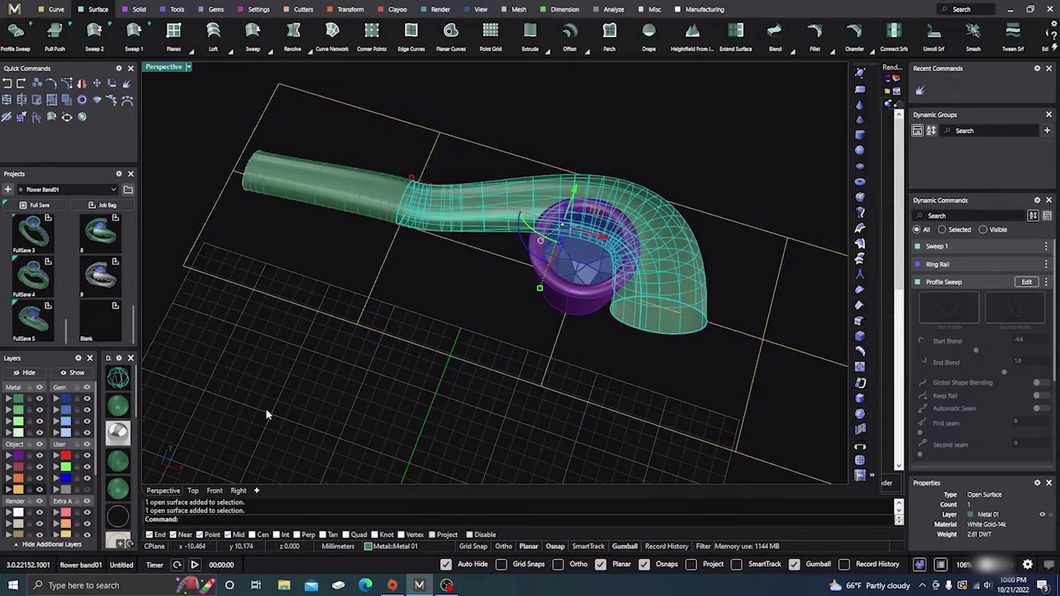
text(Point)
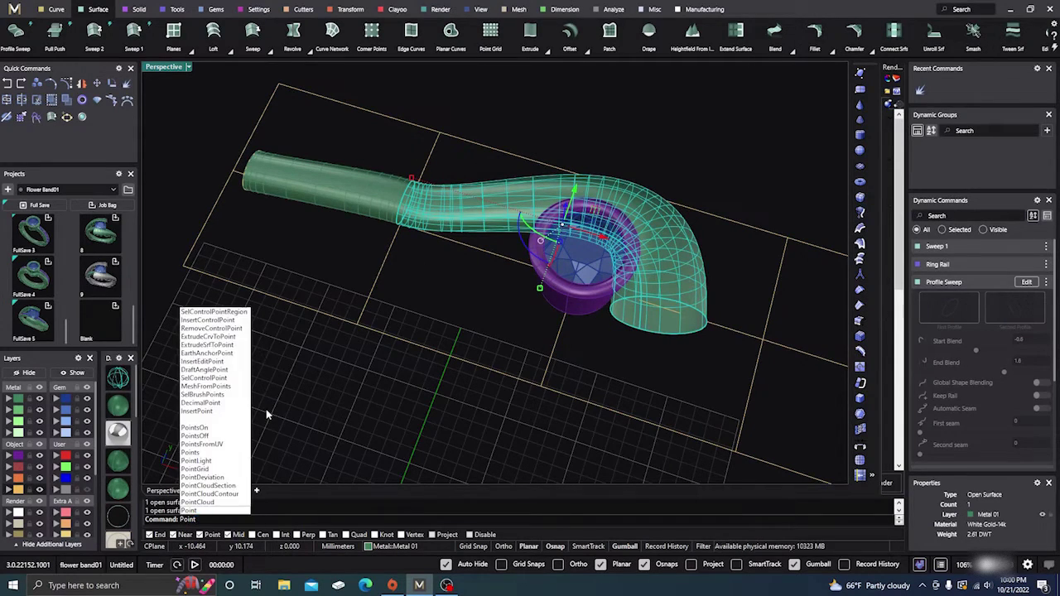
text(sOn)
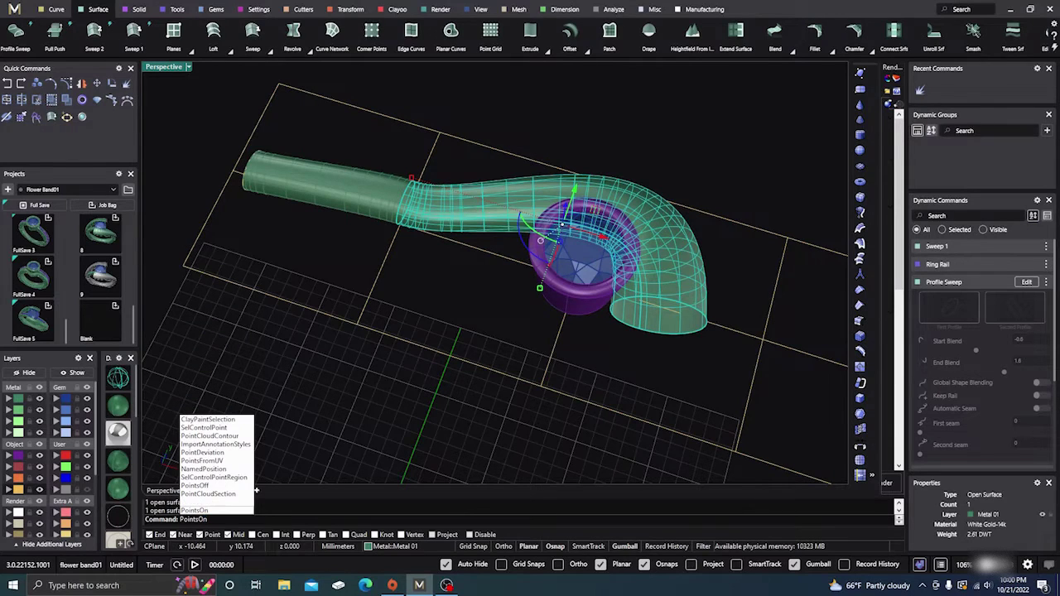
key(Return)
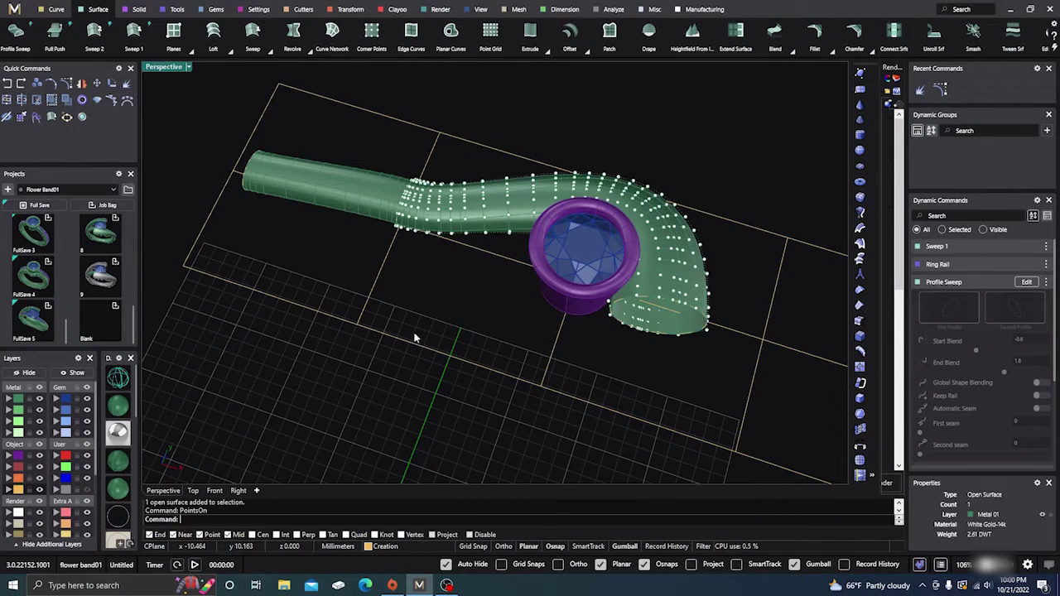
Step: Hide the bezel and gem layers to expose the open end of the curved sweep
right_drag(470, 286, 477, 318)
scroll(477, 190, down, 3)
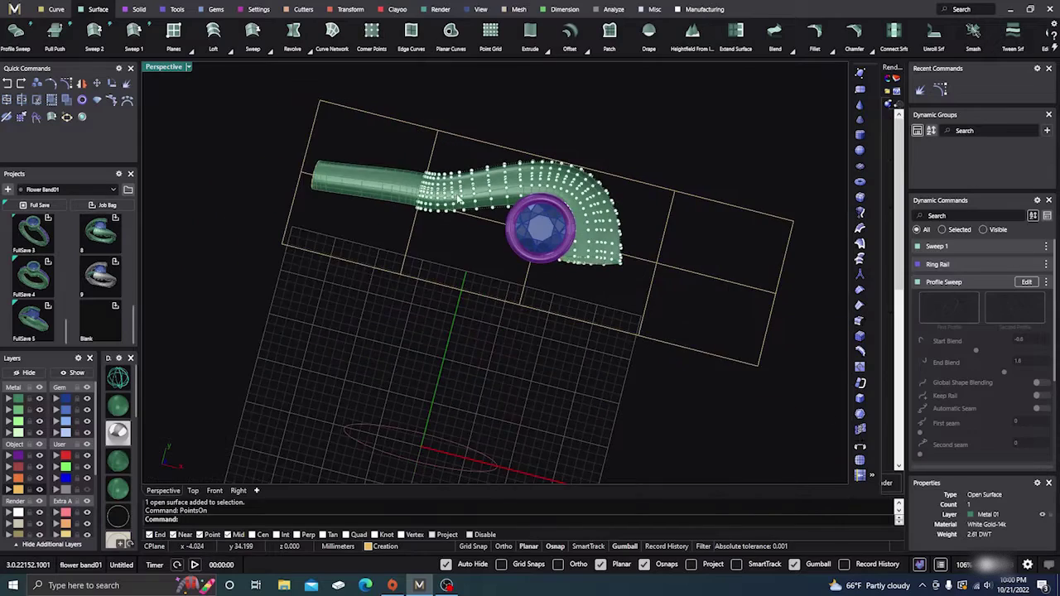
right_drag(610, 276, 579, 318)
scroll(596, 277, up, 5)
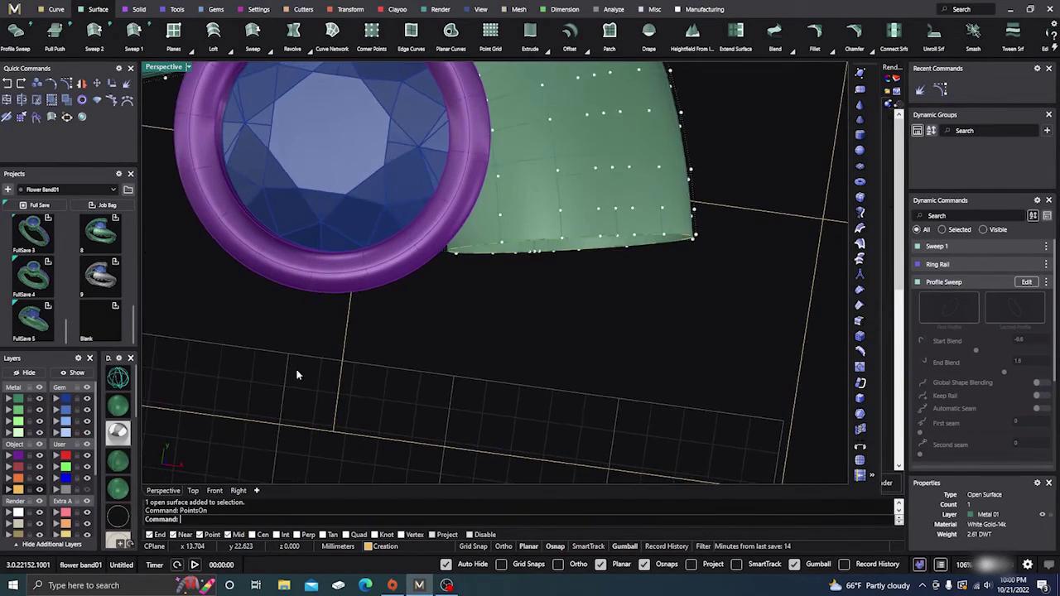
click(39, 455)
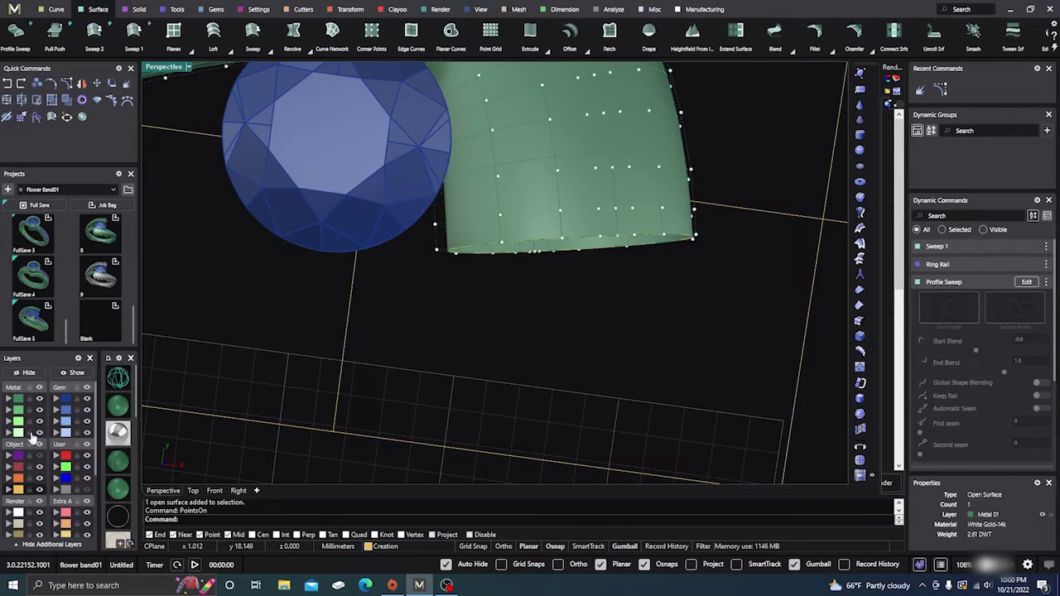
click(87, 399)
right_drag(261, 354, 241, 354)
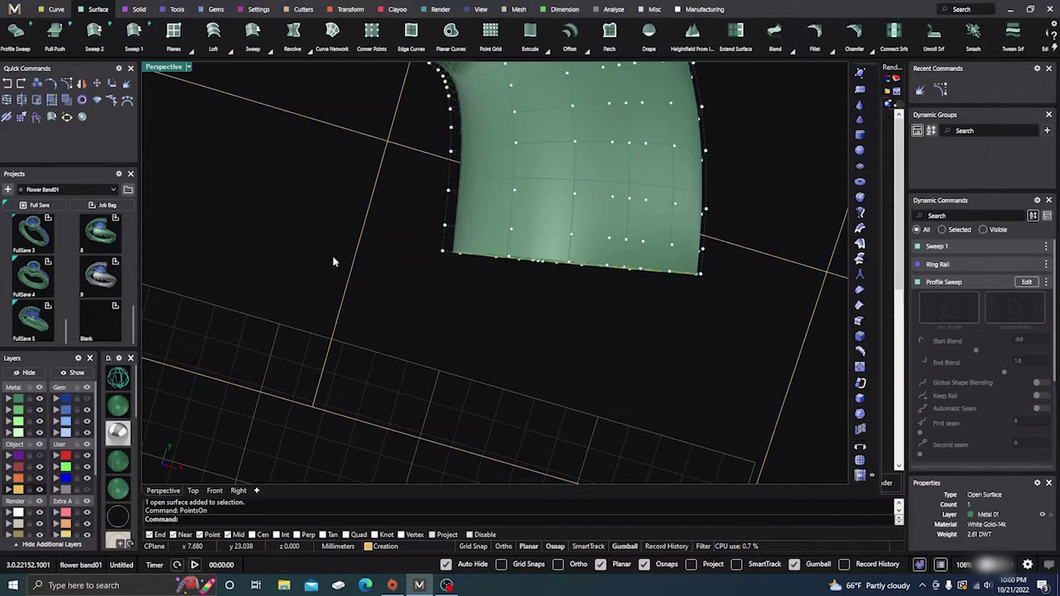
Step: Select the last row of control points at the curved sweep's open end and scale it inward to close the end
drag(404, 307, 556, 324)
right_drag(556, 323, 578, 328)
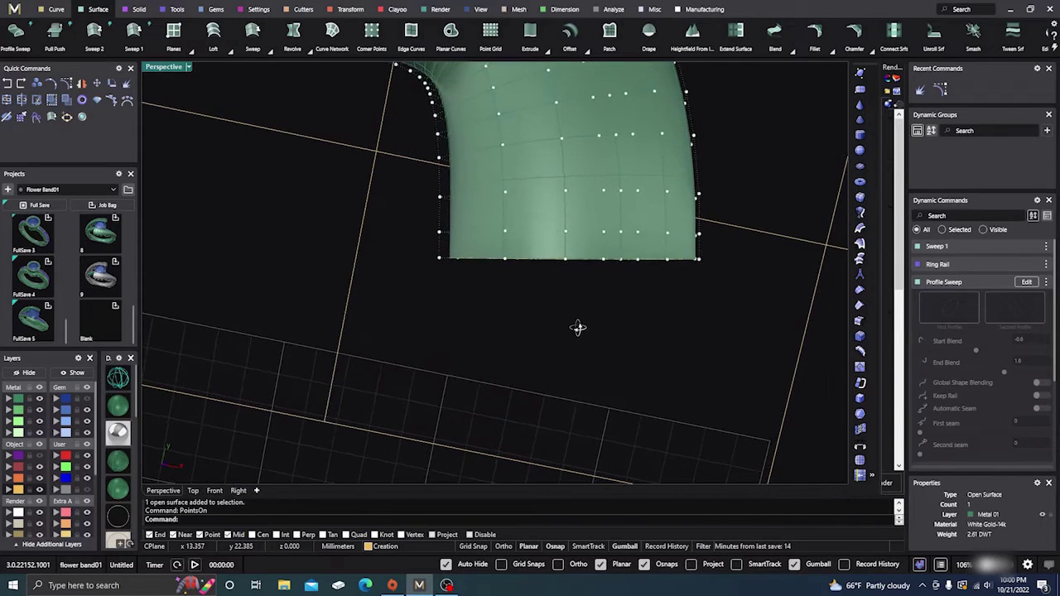
drag(391, 300, 757, 247)
right_drag(665, 353, 558, 272)
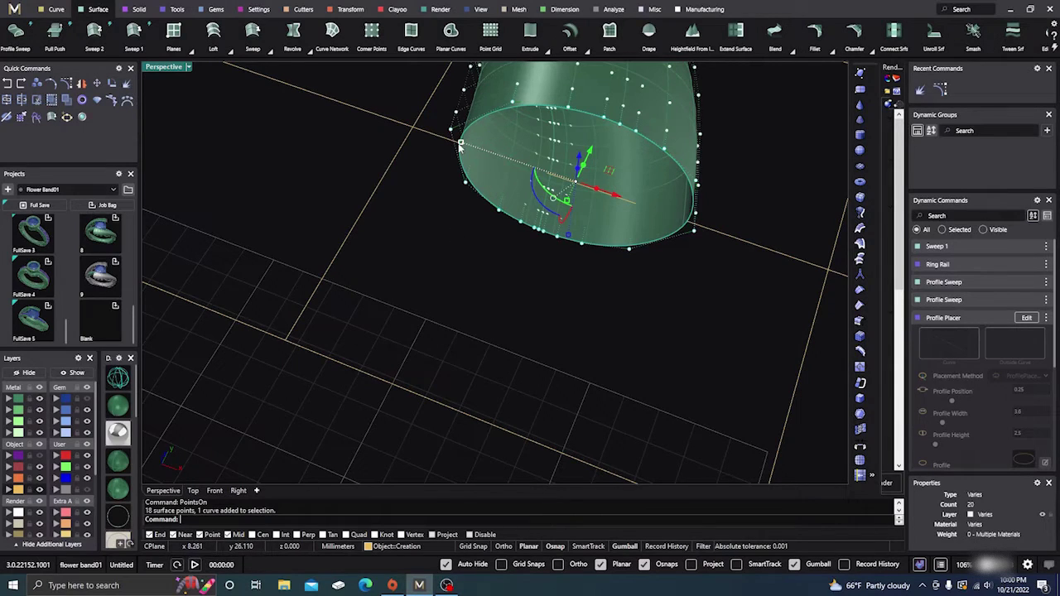
drag(461, 145, 569, 189)
Step: Turn off the control points of the curved sweep with PointsOff
scroll(484, 248, down, 6)
right_drag(480, 258, 487, 304)
scroll(486, 303, down, 3)
right_drag(627, 240, 646, 282)
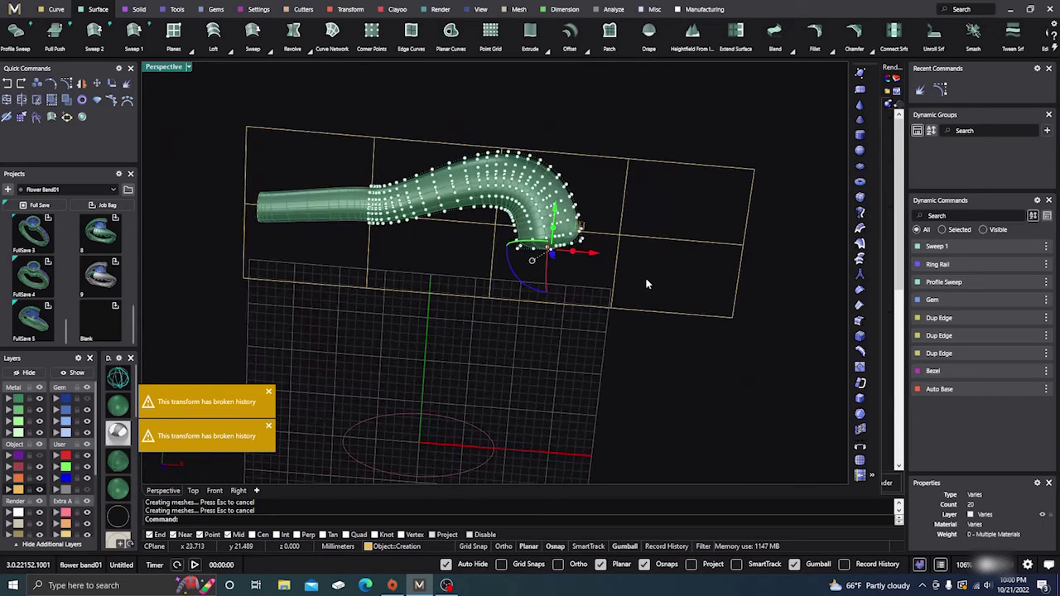
key(F10)
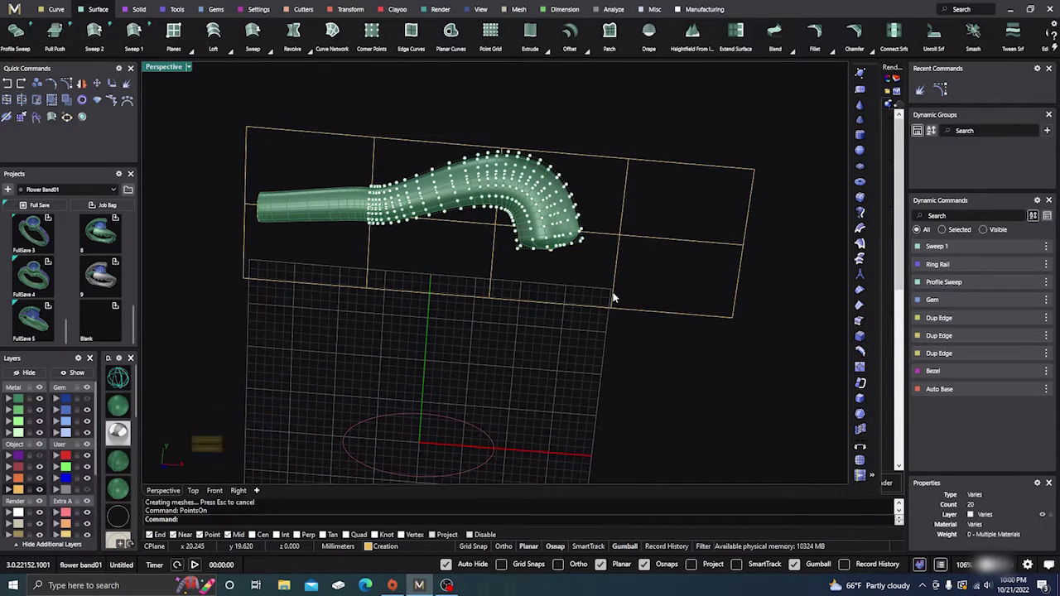
text(Pooin)
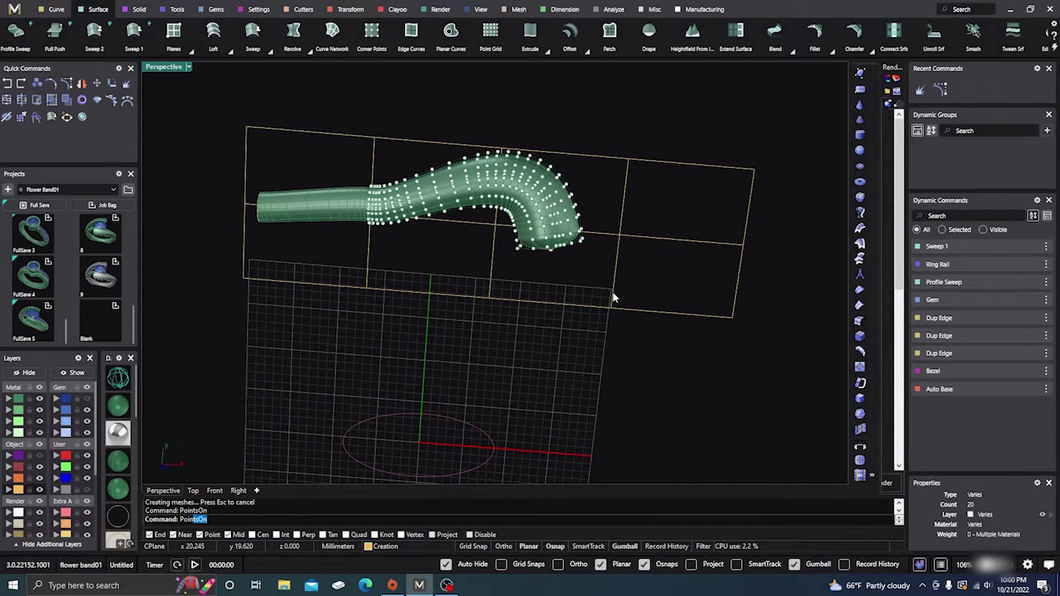
text(tsOff)
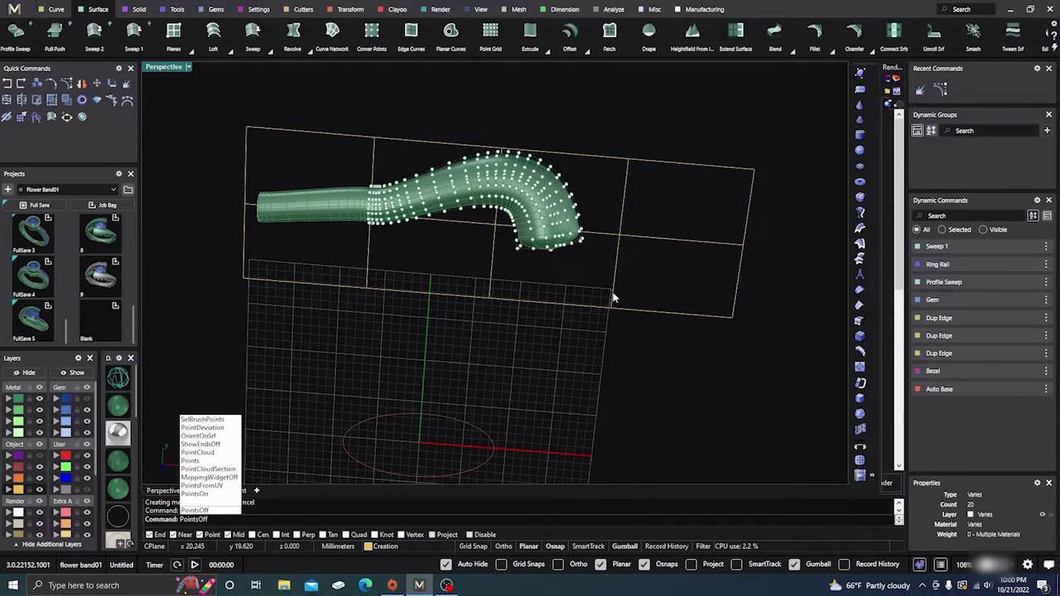
key(Return)
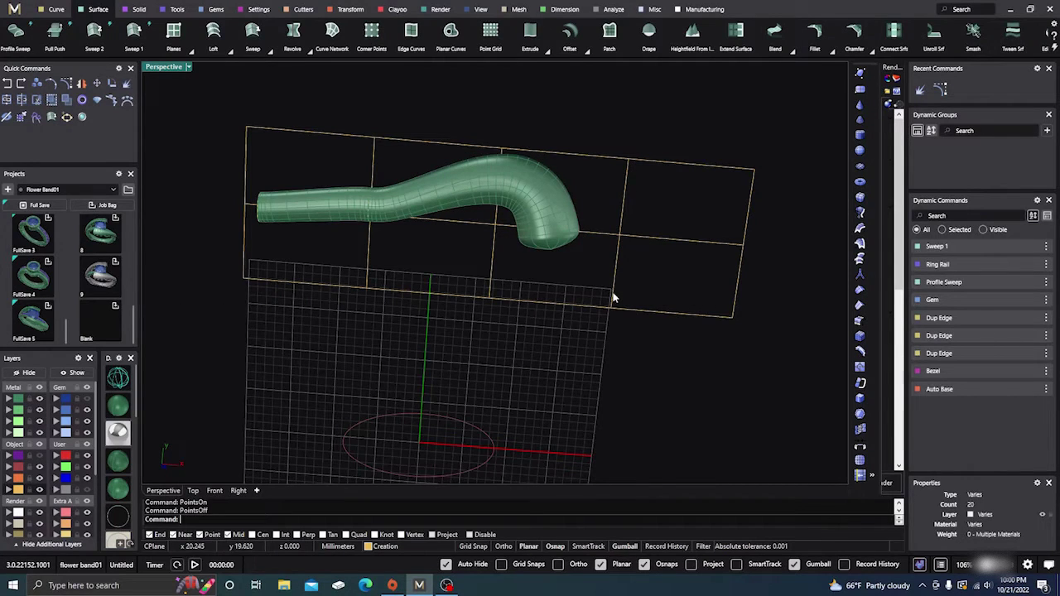
Step: Make the gem and bezel layers visible again
mouse_move(470, 238)
right_down()
mouse_move(489, 267)
mouse_move(483, 225)
mouse_move(472, 228)
right_up()
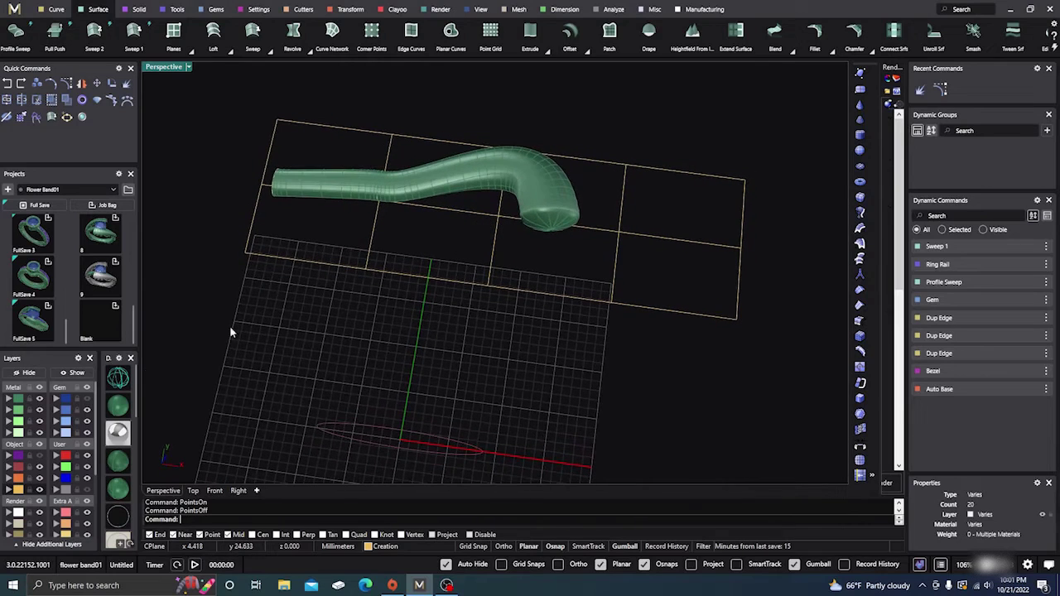
click(87, 399)
click(40, 456)
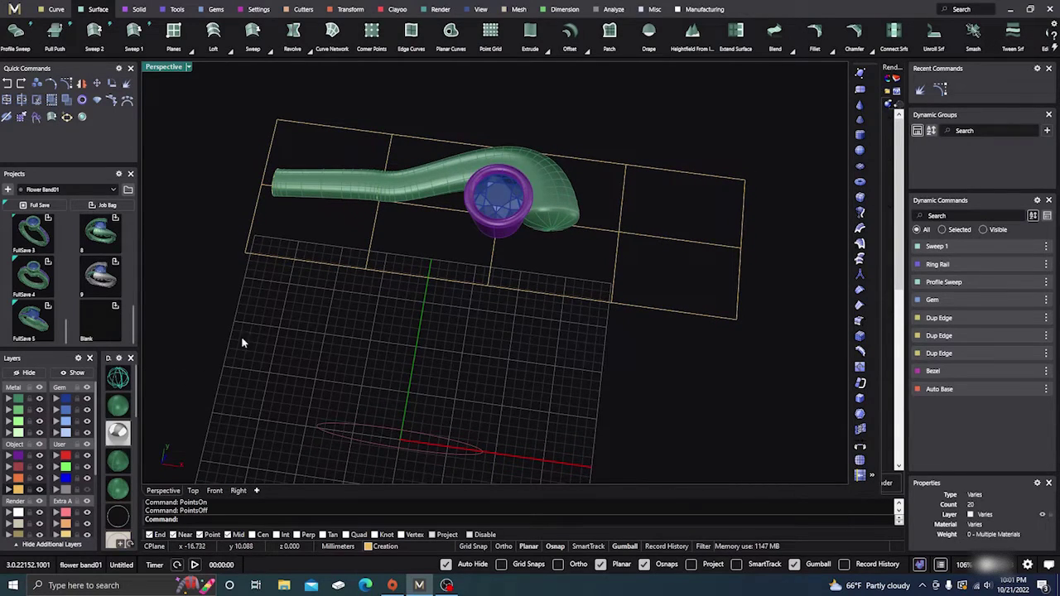
click(40, 458)
right_drag(303, 315, 460, 257)
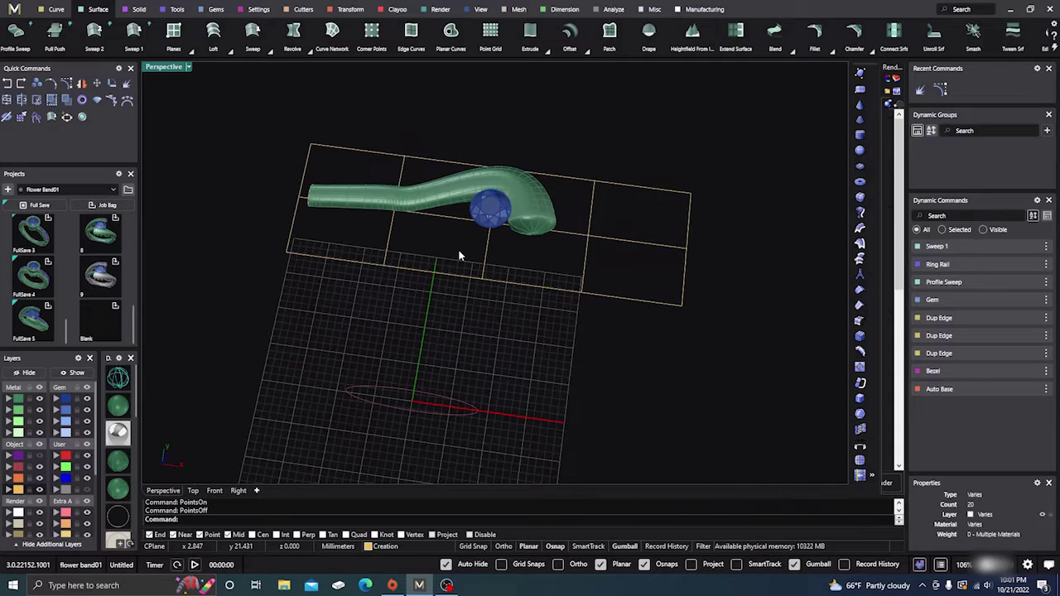
click(40, 456)
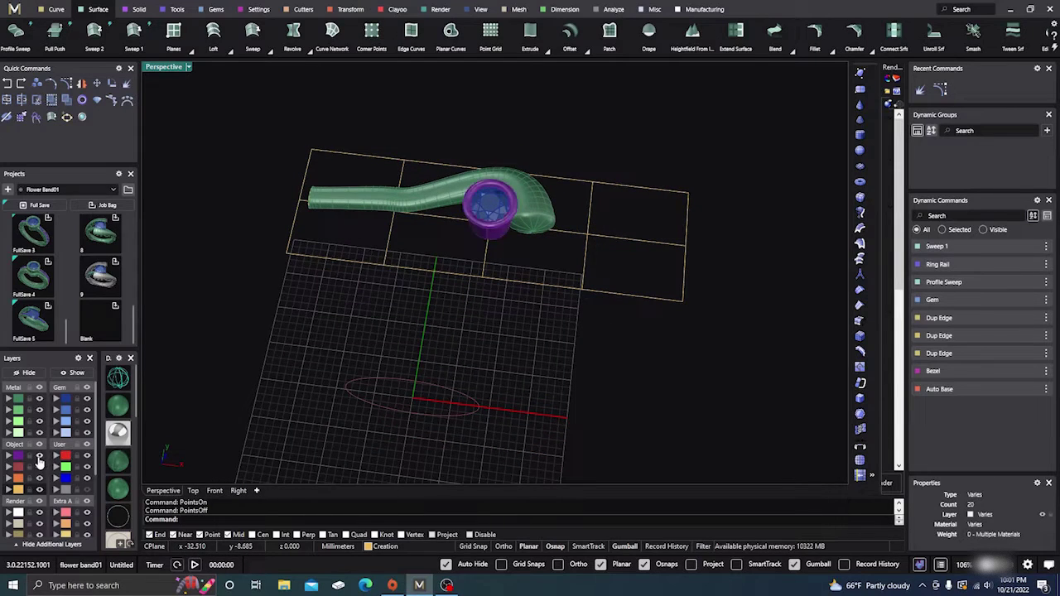
Step: Join the straight and curved band sweeps into one polysurface
click(437, 191)
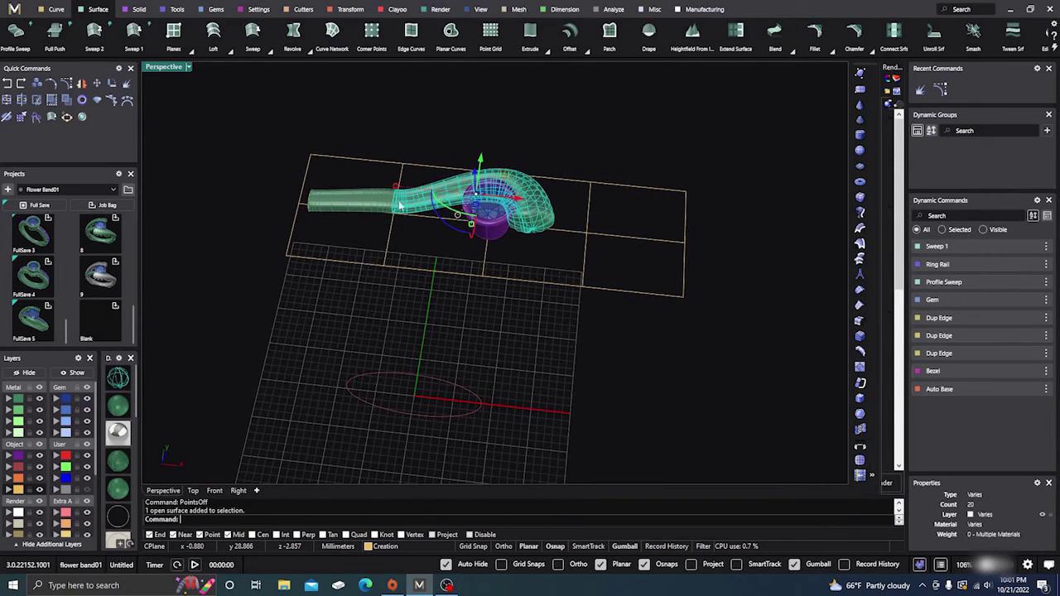
shift+click(359, 207)
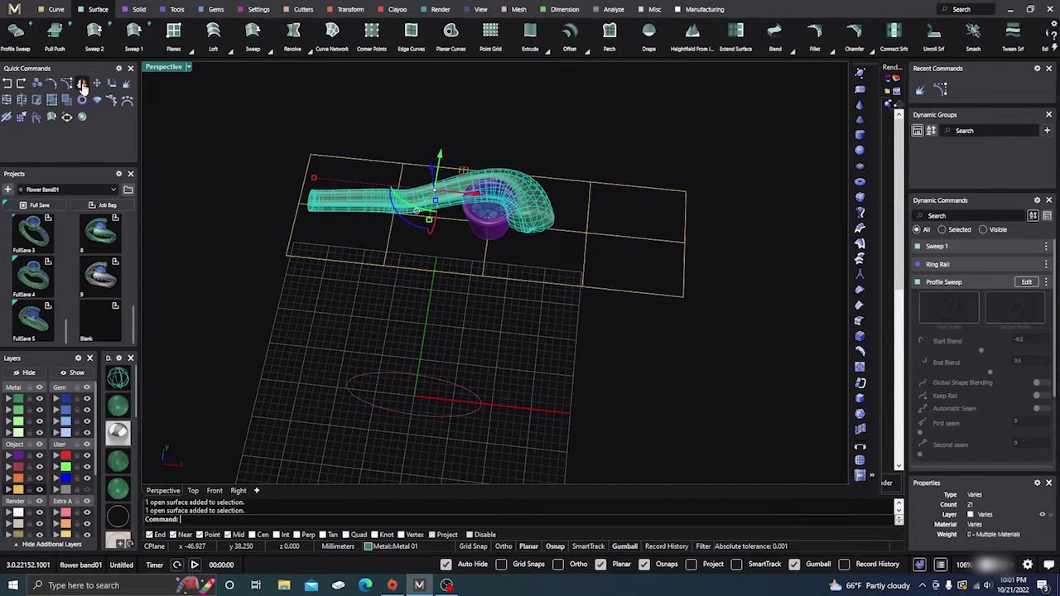
click(7, 100)
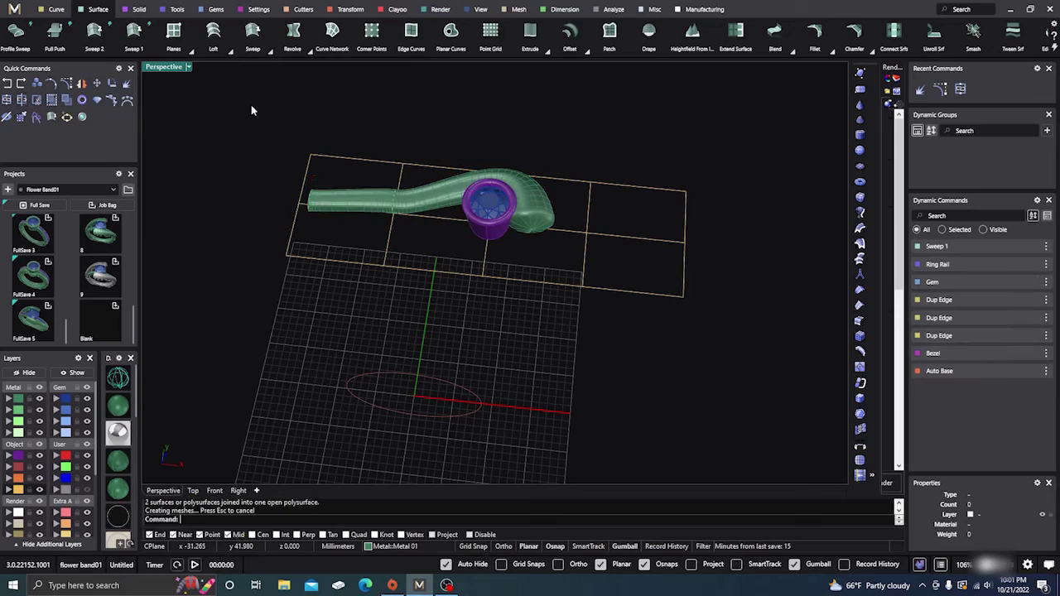
Step: Switch to wireframe display and rotate a copy of the joined band by -180 degrees around the bezel's centre
click(336, 195)
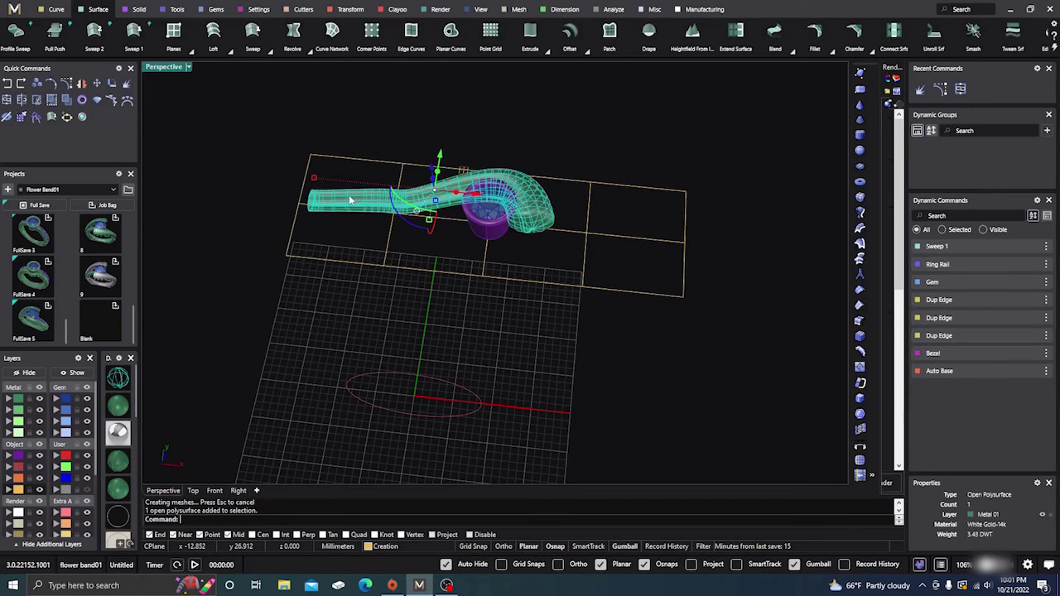
click(111, 84)
click(222, 520)
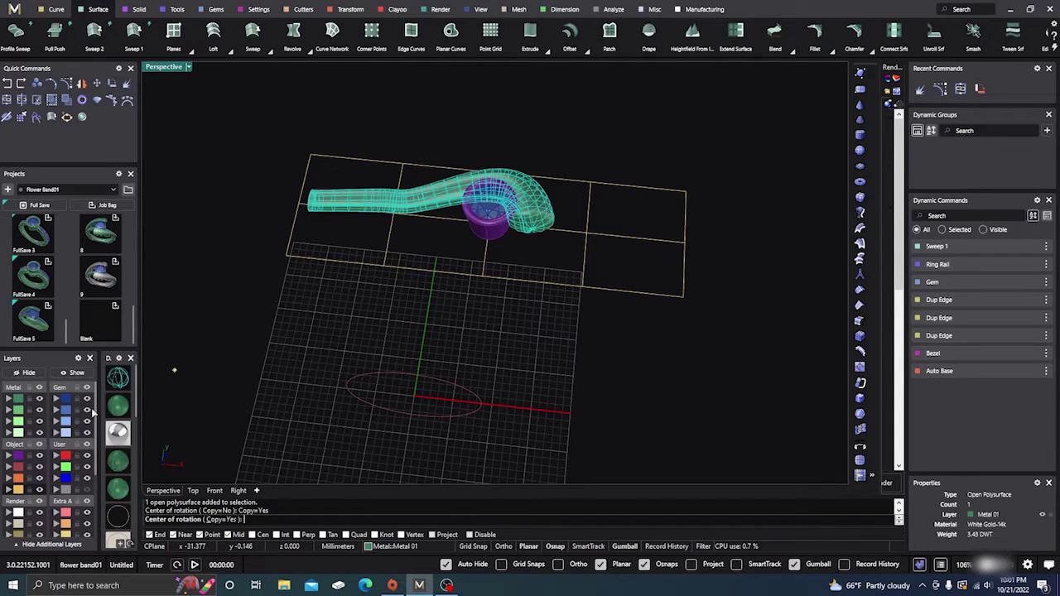
click(119, 377)
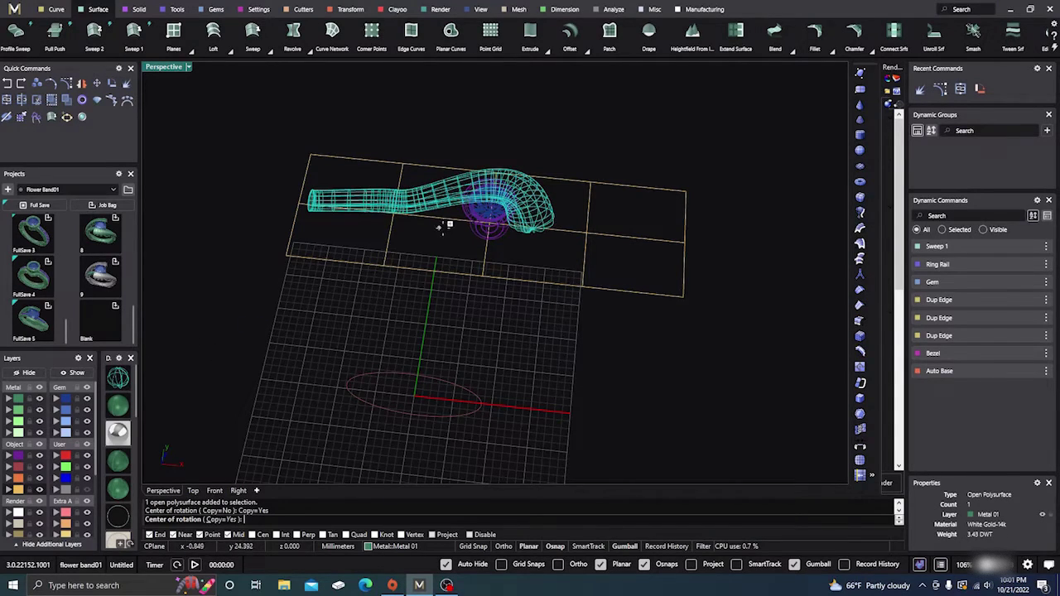
click(490, 221)
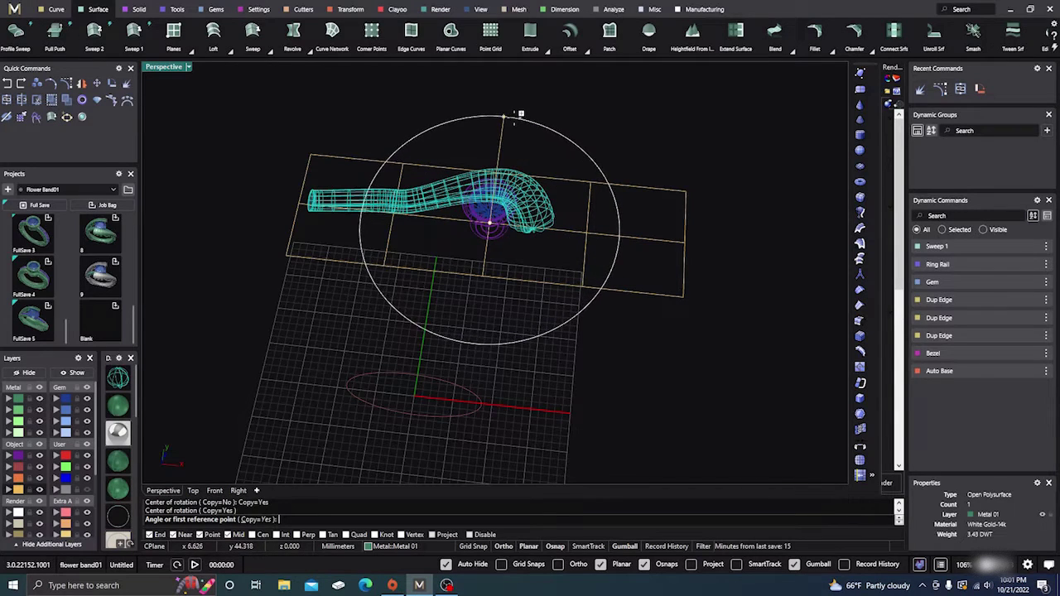
click(516, 117)
click(482, 319)
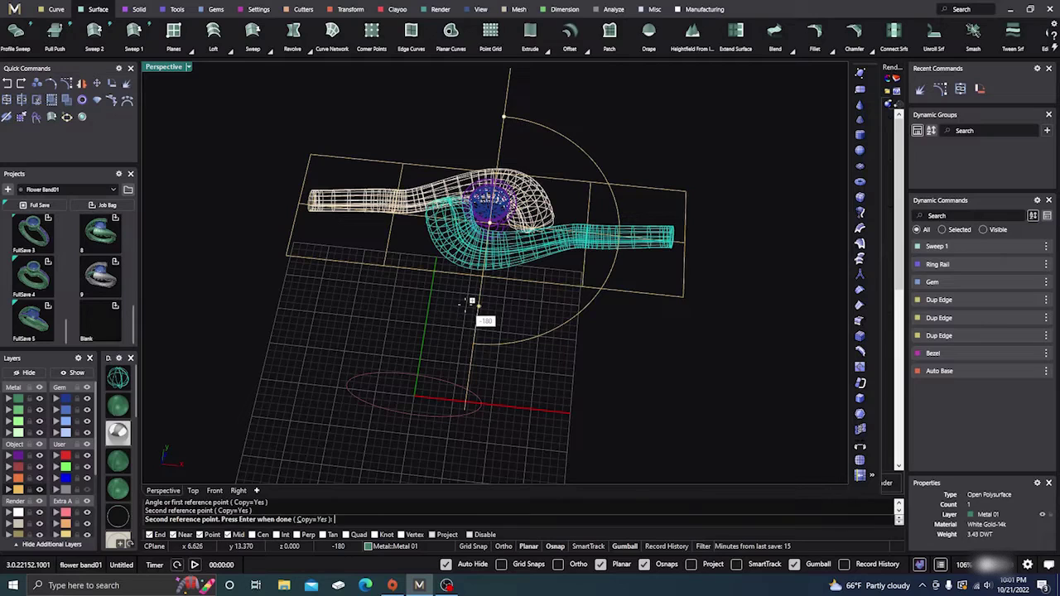
Step: Finish the rotated band copy and switch the viewport back to shaded display
key(Return)
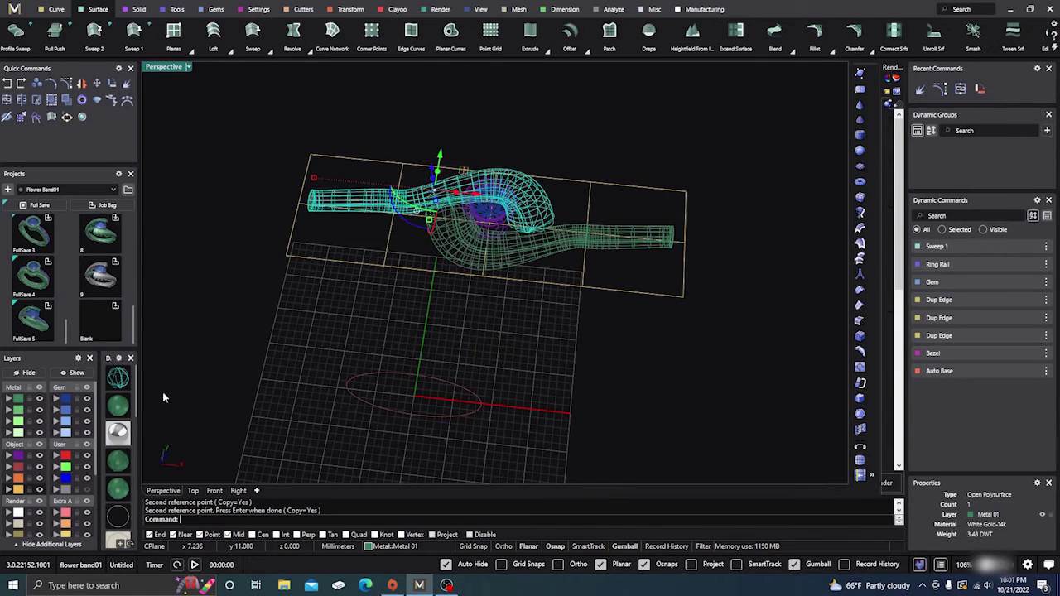
click(117, 461)
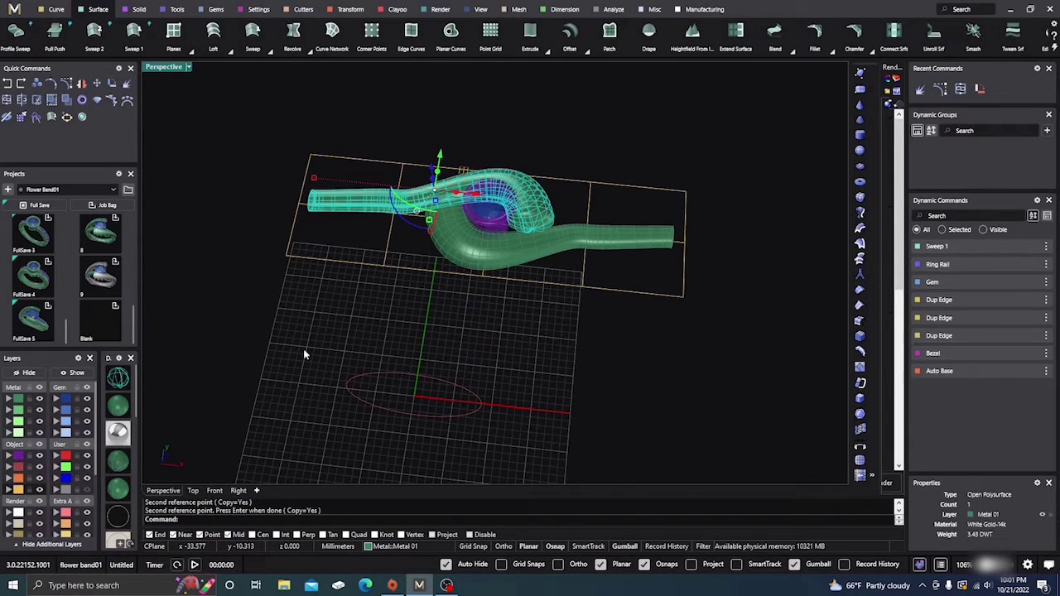
right_drag(304, 354, 386, 221)
click(395, 316)
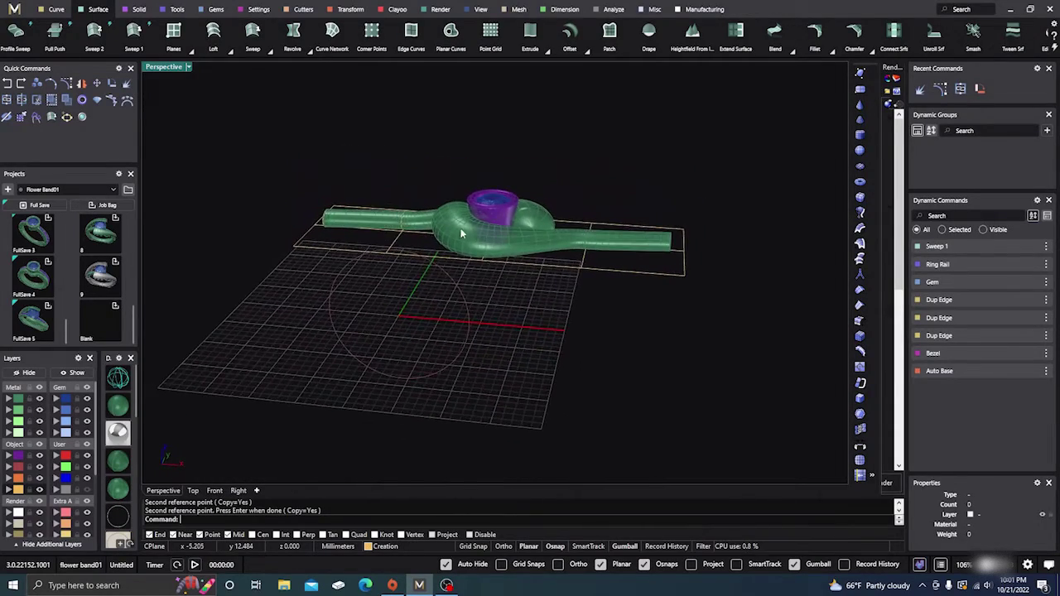
Step: Examine how the two band halves wrap around the bezel and how their closed ends meet
scroll(532, 207, up, 5)
scroll(531, 206, down, 3)
scroll(534, 240, up, 3)
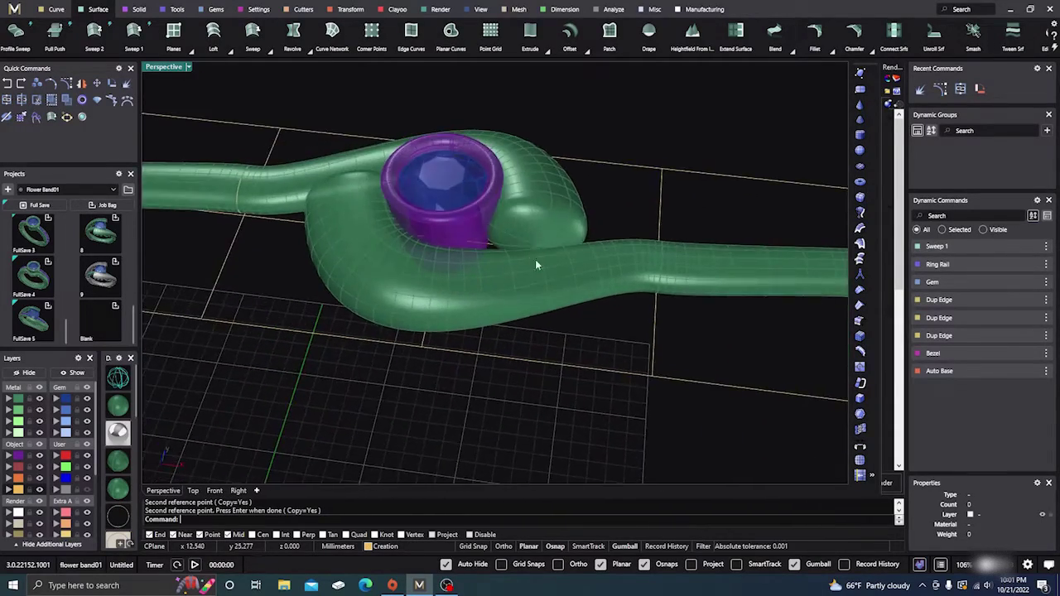
click(539, 225)
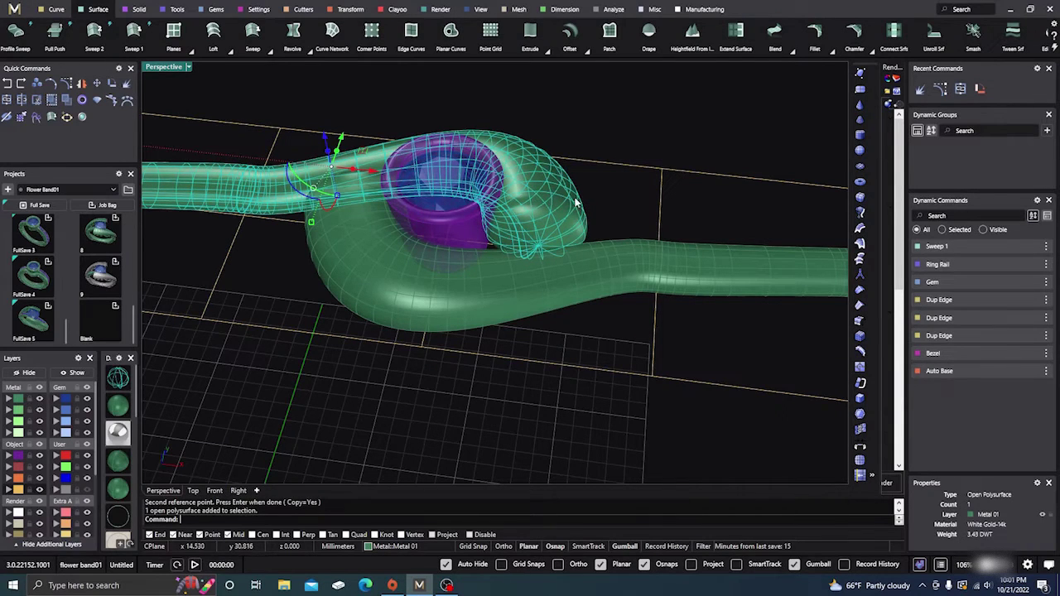
scroll(574, 199, down, 5)
right_drag(575, 200, 533, 228)
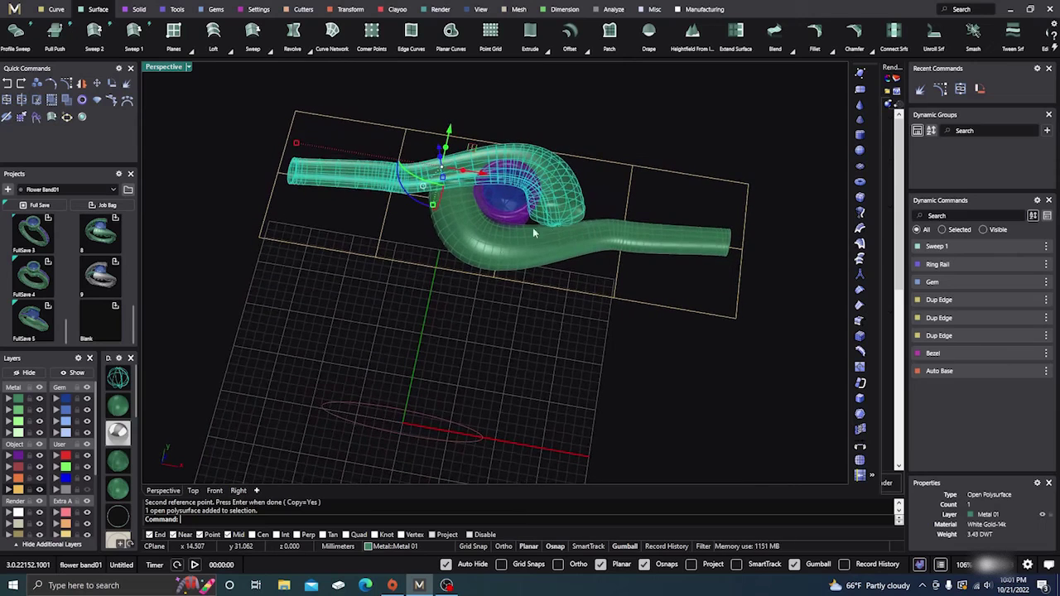
click(428, 324)
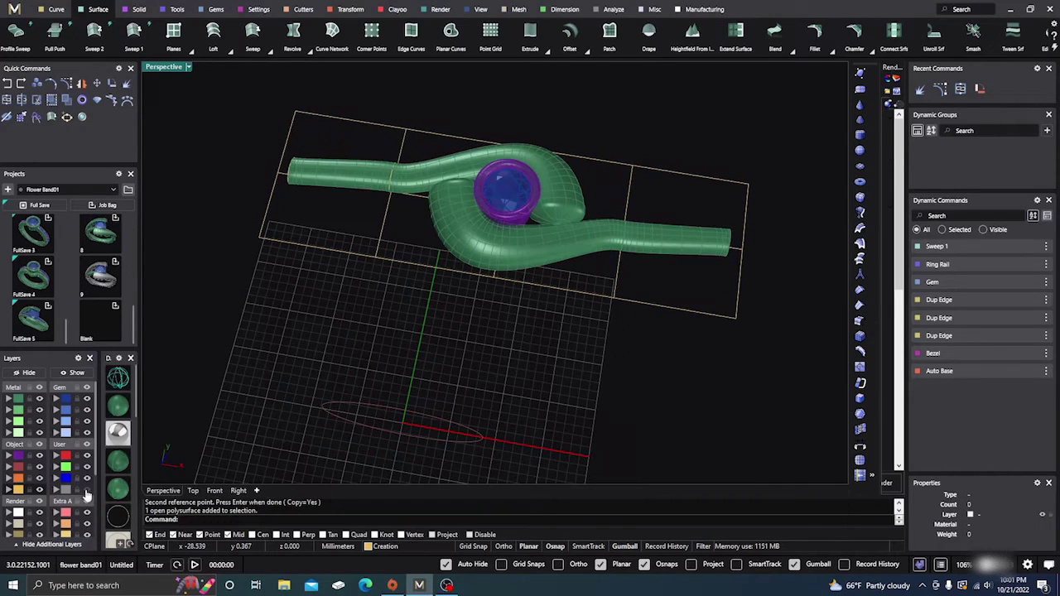
Step: Show the layer holding the base surfaces and start Smart Flow from the flat base to the ring cylinder
click(86, 490)
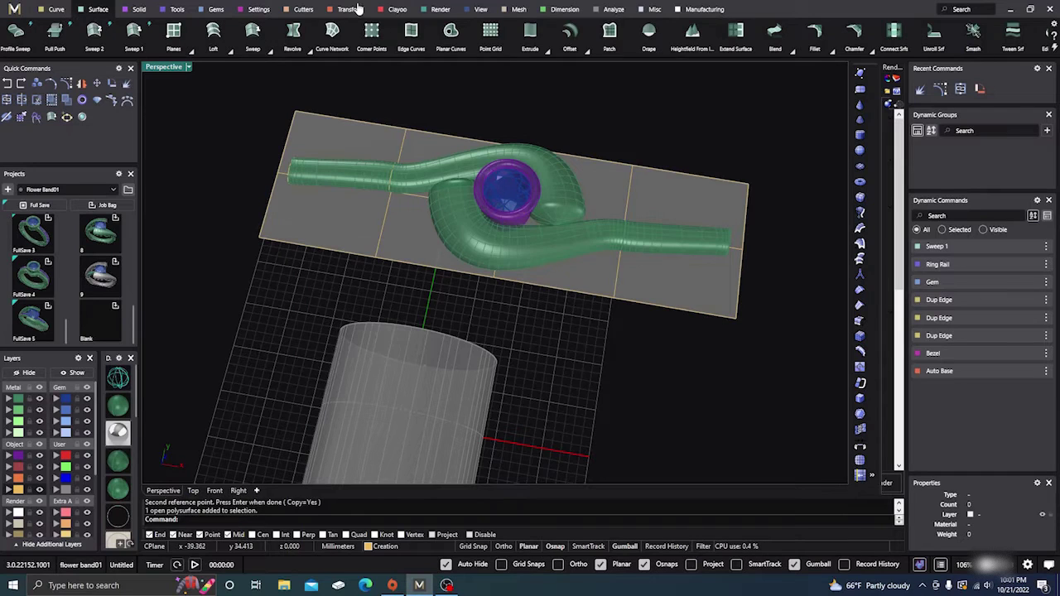
click(351, 10)
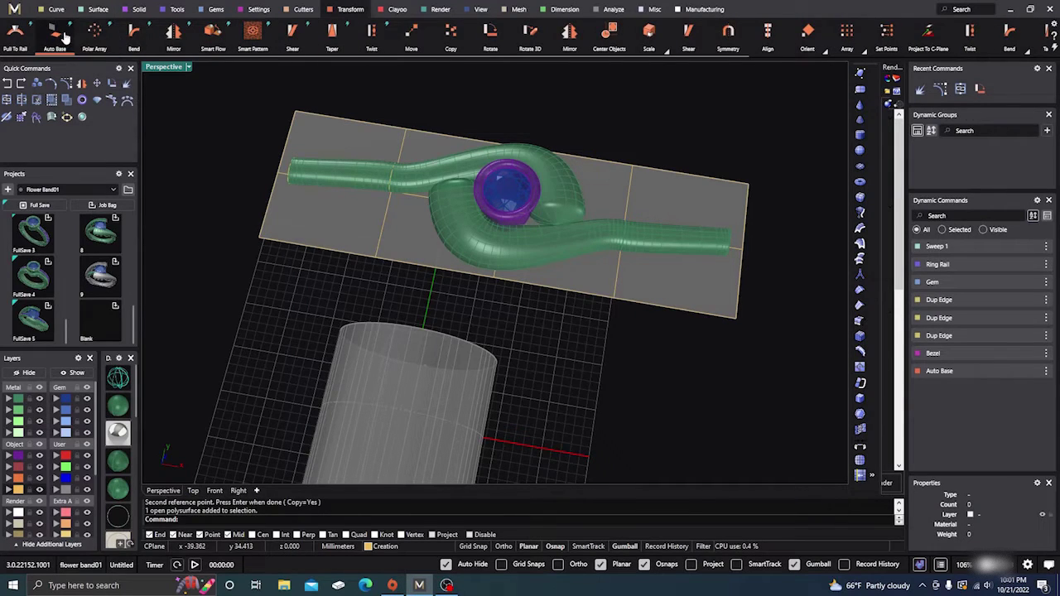
click(201, 36)
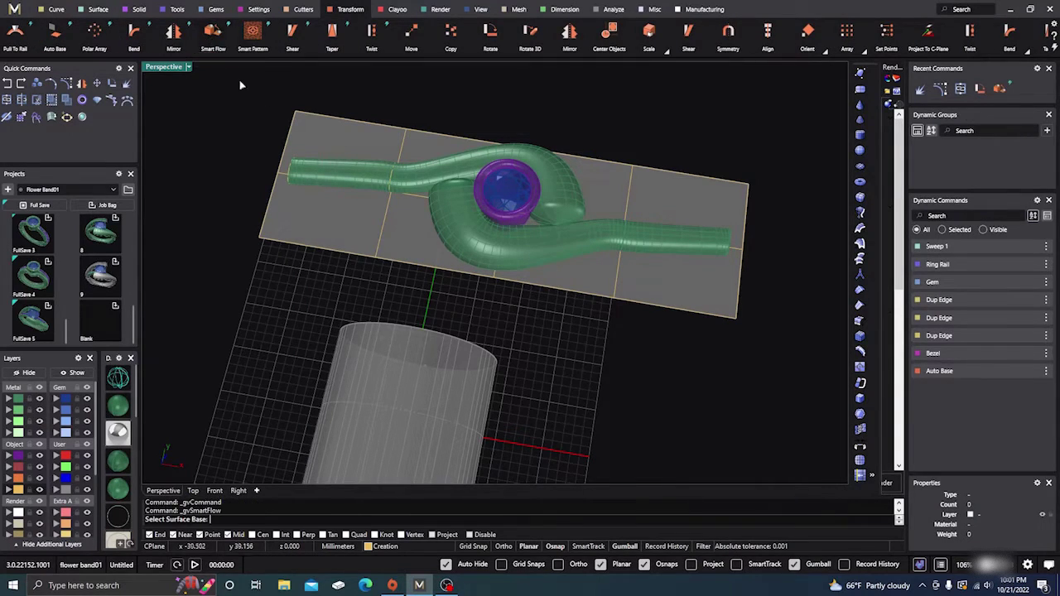
click(304, 228)
click(371, 377)
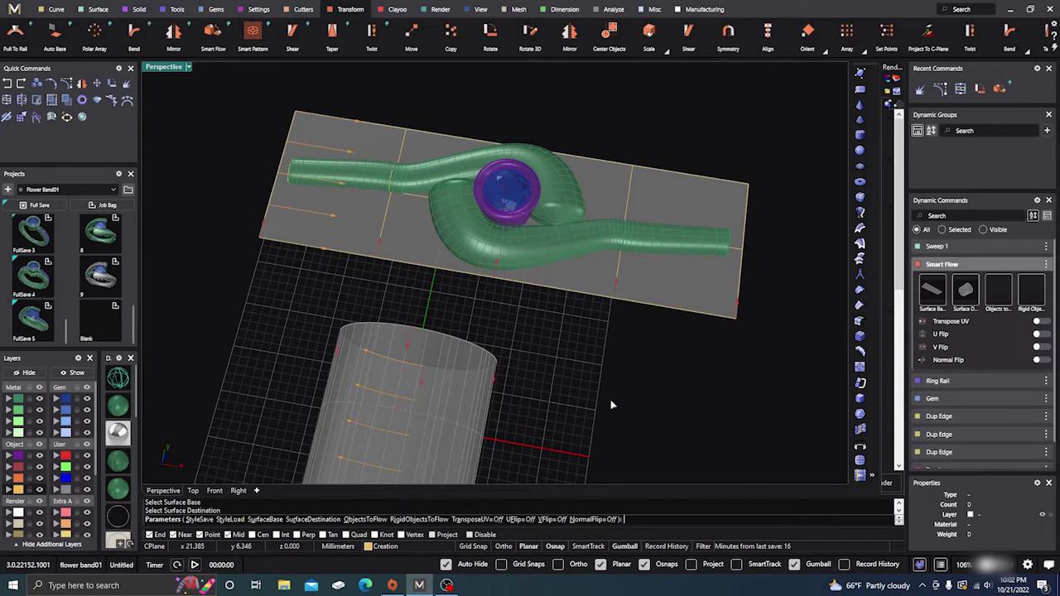
Step: Turn on U Flip for the Smart Flow so the cylinder's flow direction is reversed
right_drag(609, 399, 570, 333)
scroll(381, 303, up, 5)
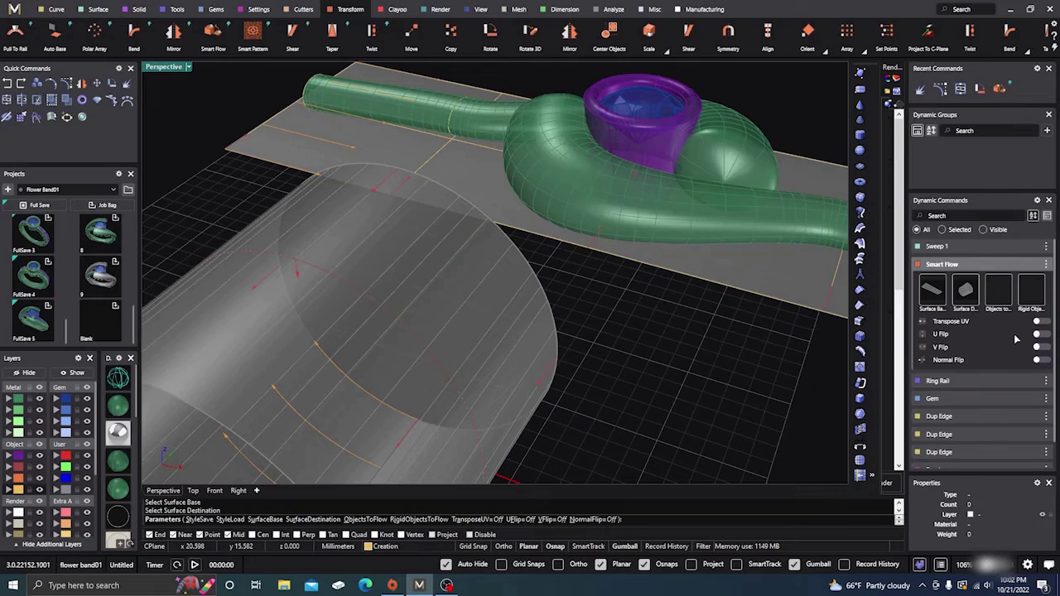
click(1043, 334)
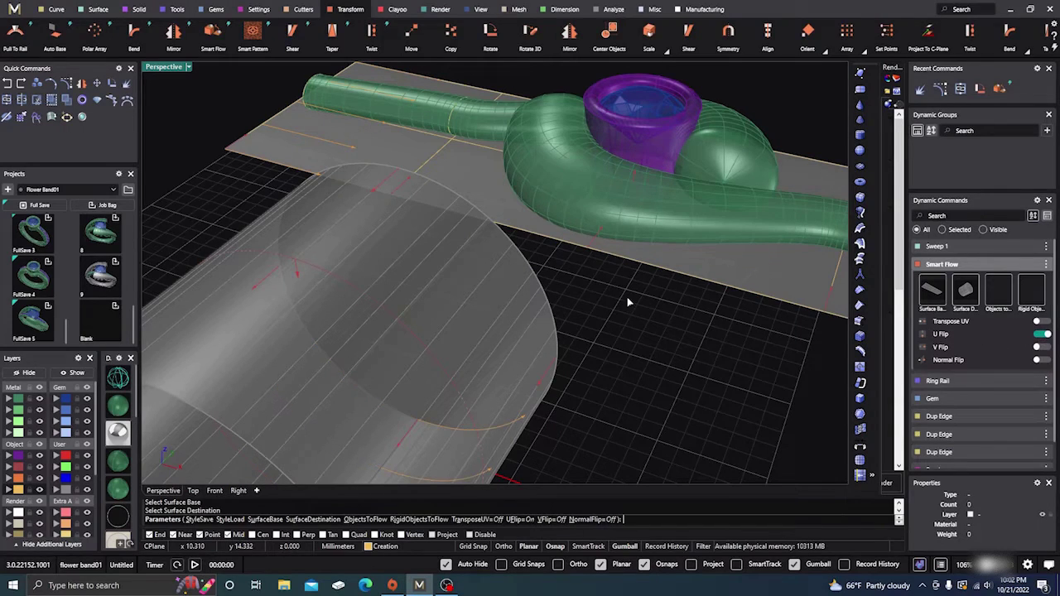
right_drag(626, 297, 643, 274)
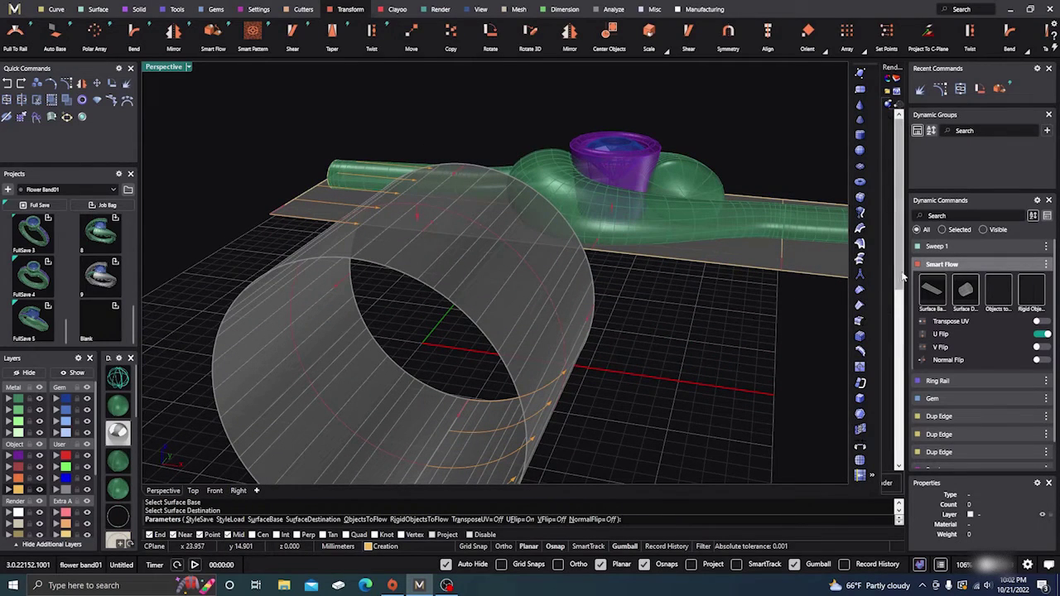
Step: Set both flat band halves as the objects to flow onto the ring cylinder
click(1003, 290)
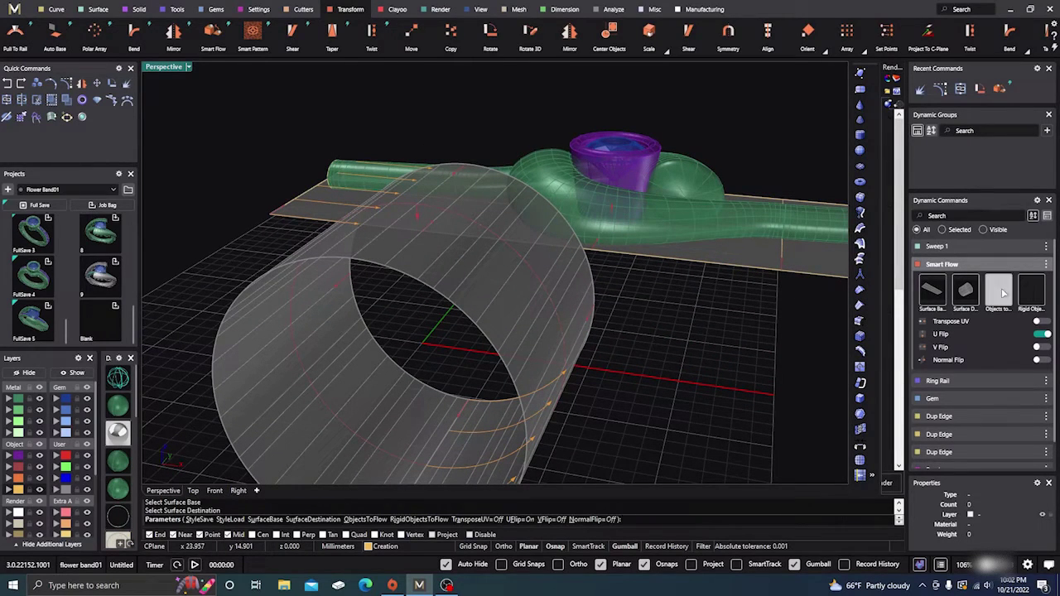
click(680, 211)
click(648, 233)
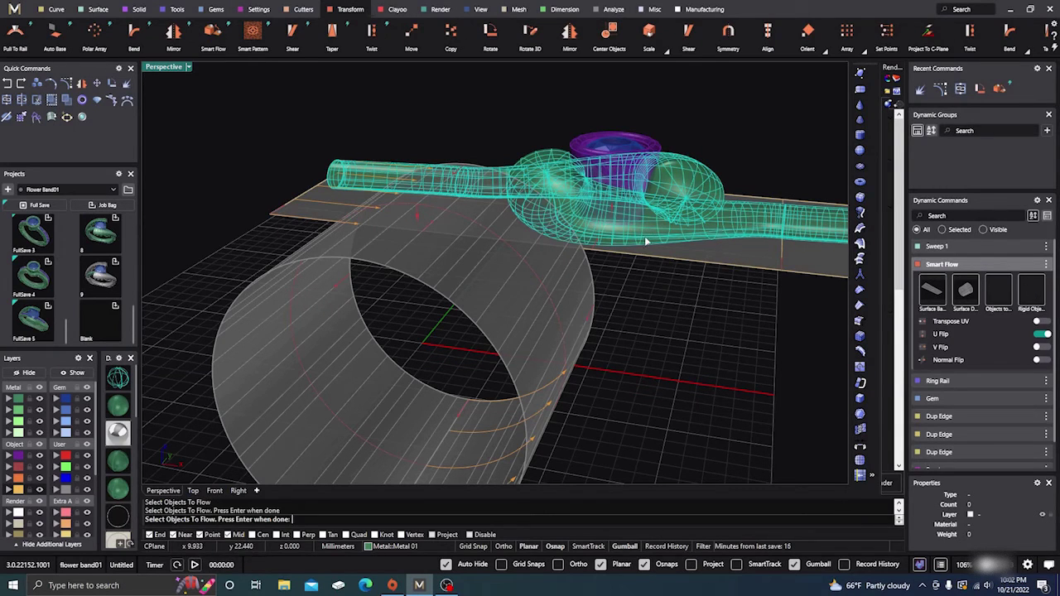
key(Return)
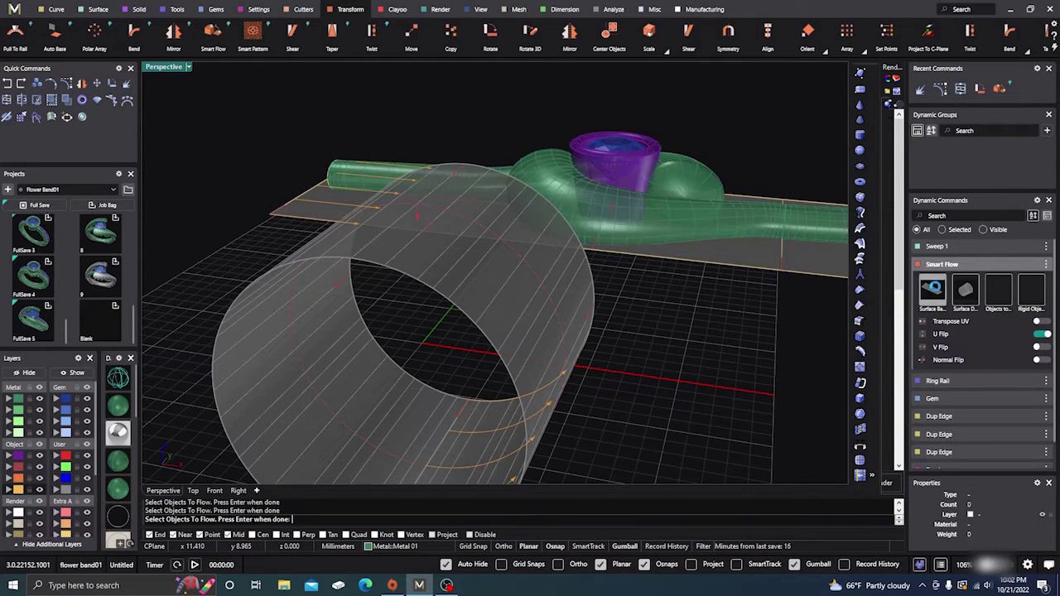
Step: Add the gem and bezel as the rigid objects to flow, leaving the band half out of the selection
click(1029, 294)
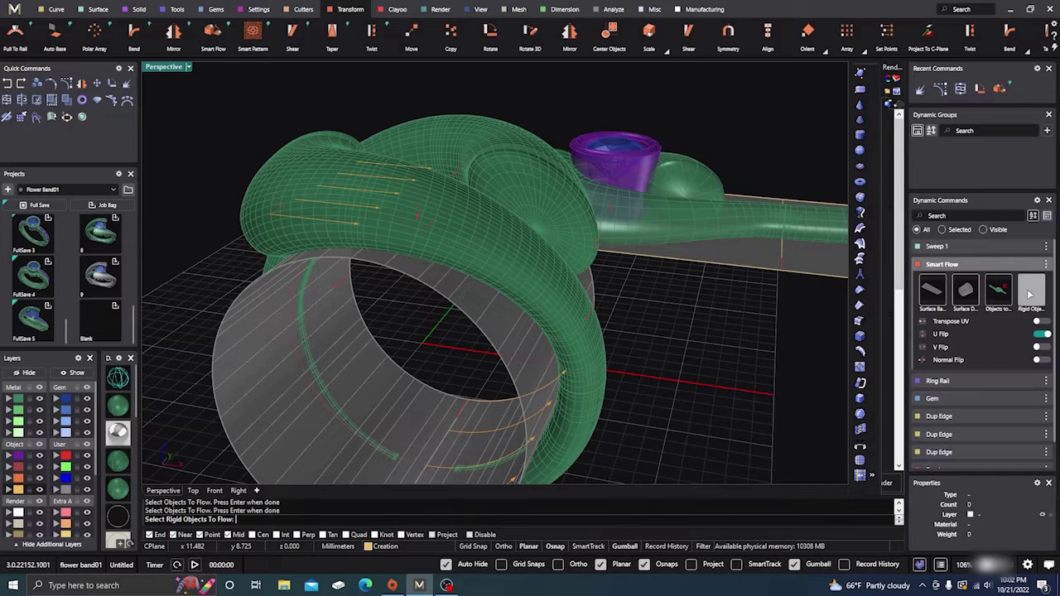
click(623, 170)
click(654, 200)
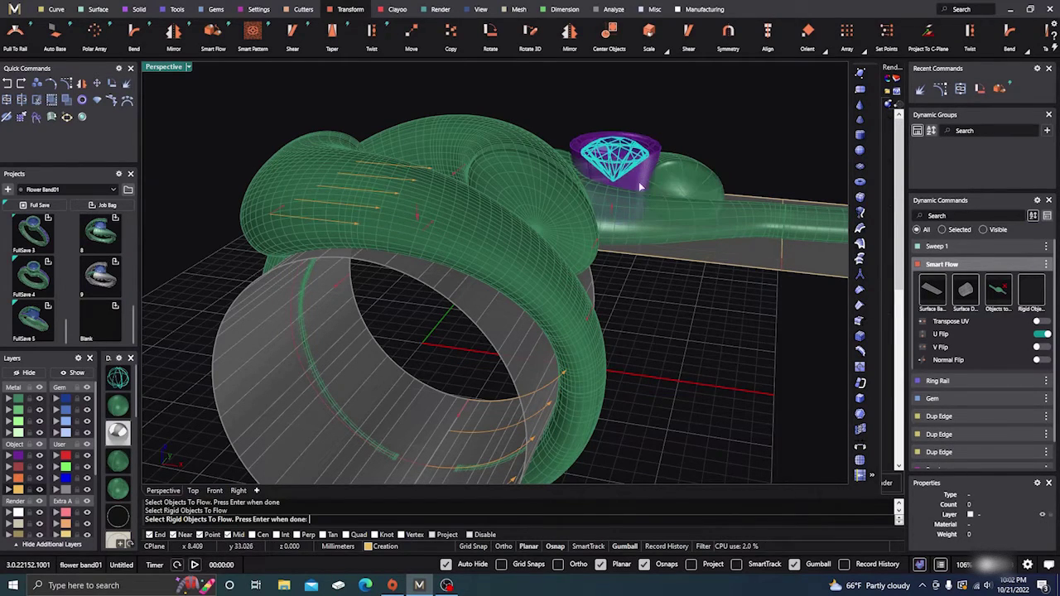
click(631, 179)
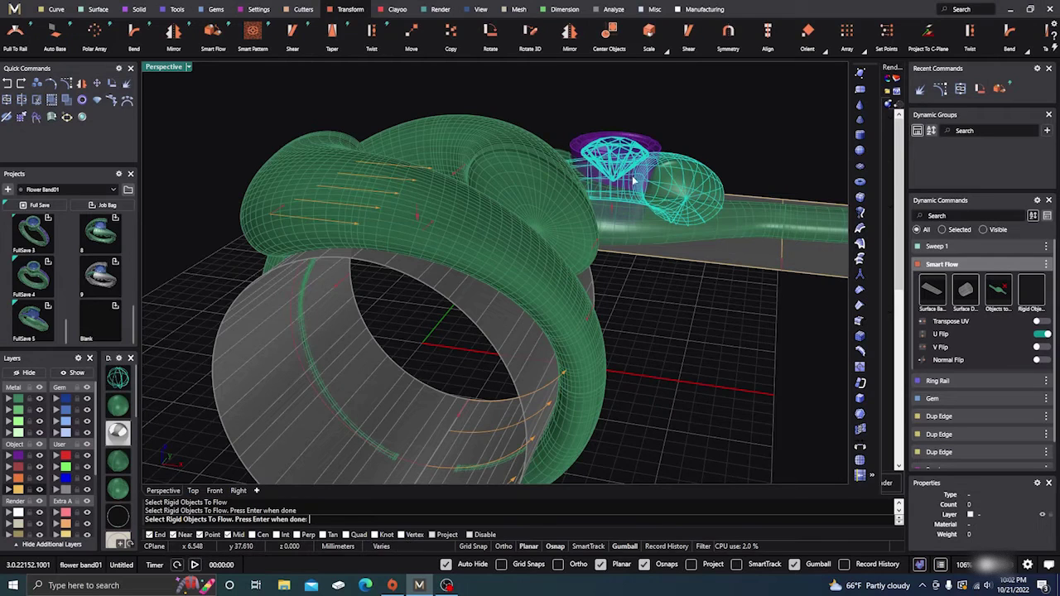
click(637, 143)
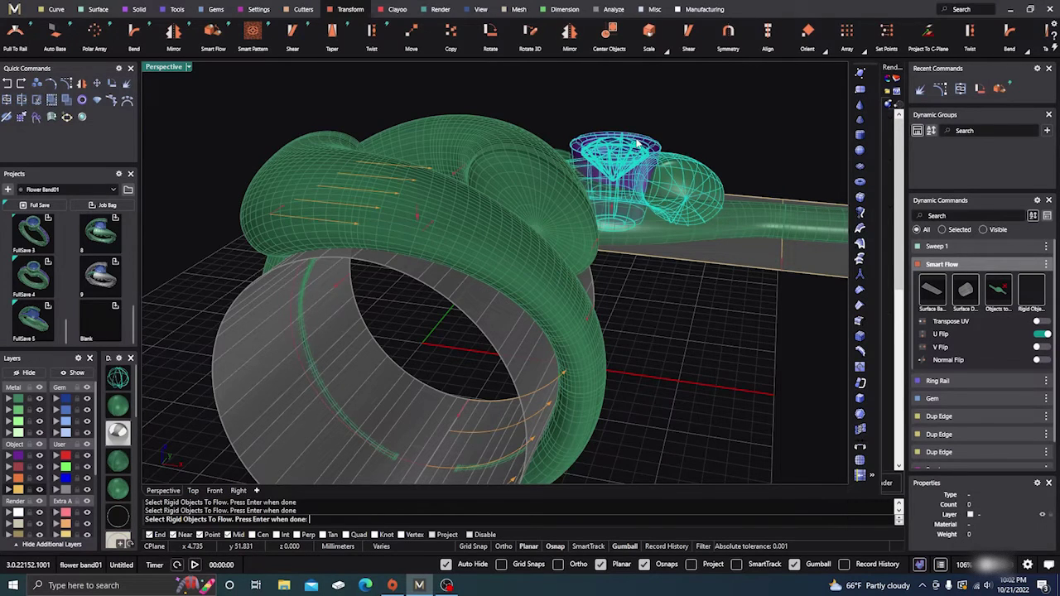
ctrl+click(696, 171)
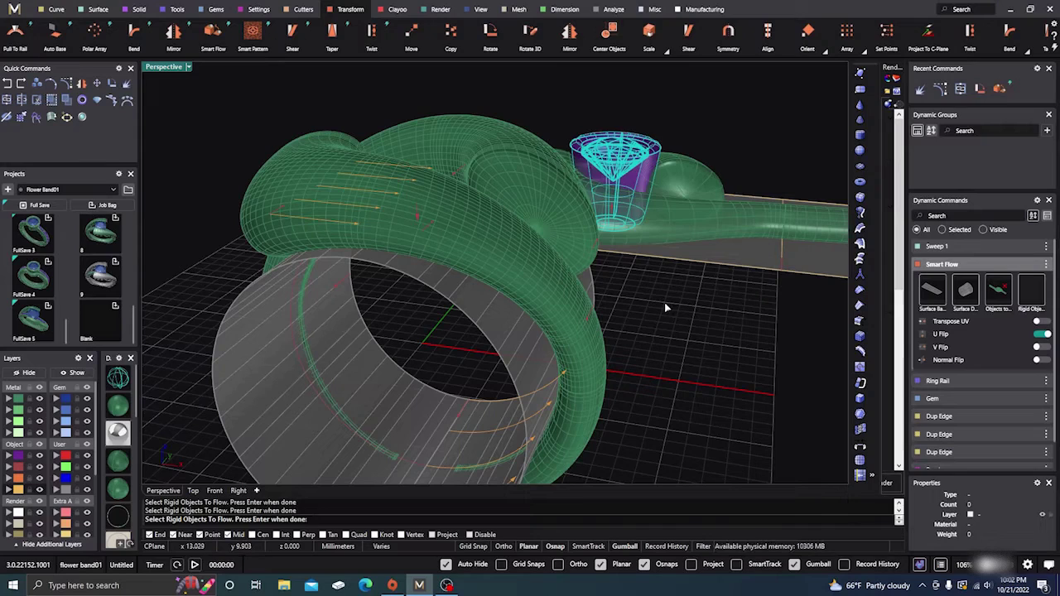
key(Return)
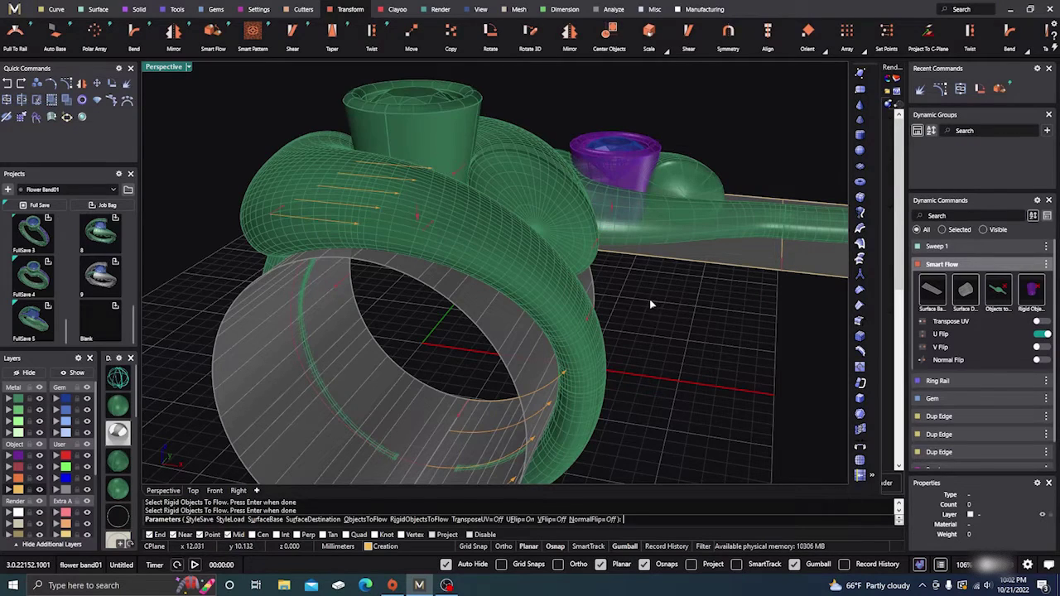
Step: Check the wrapped ring preview from several angles and accept the Smart Flow
right_drag(649, 300, 642, 347)
right_drag(608, 291, 527, 341)
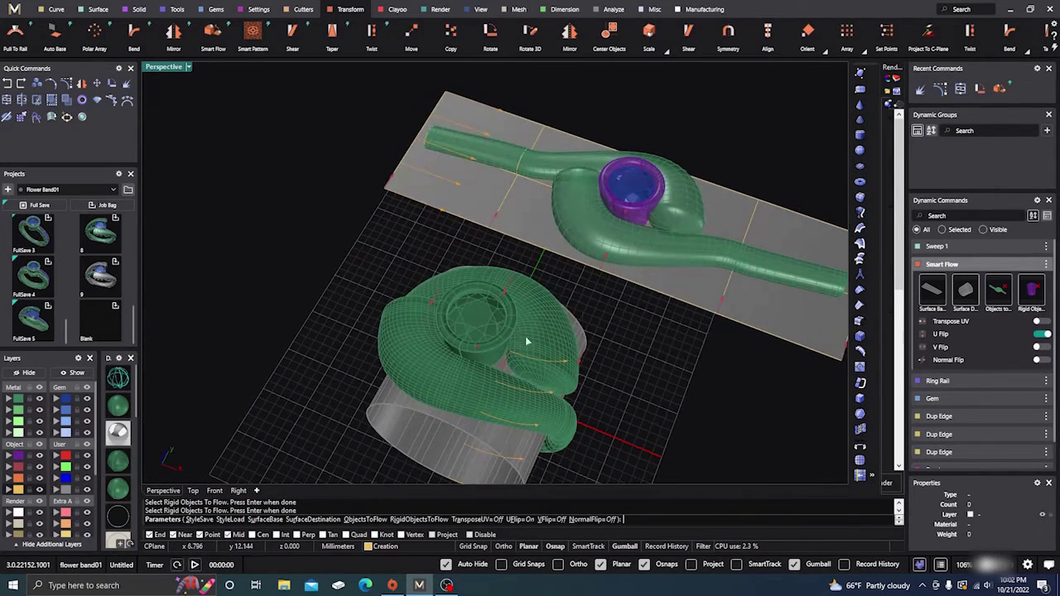
right_drag(339, 355, 398, 343)
scroll(419, 334, up, 3)
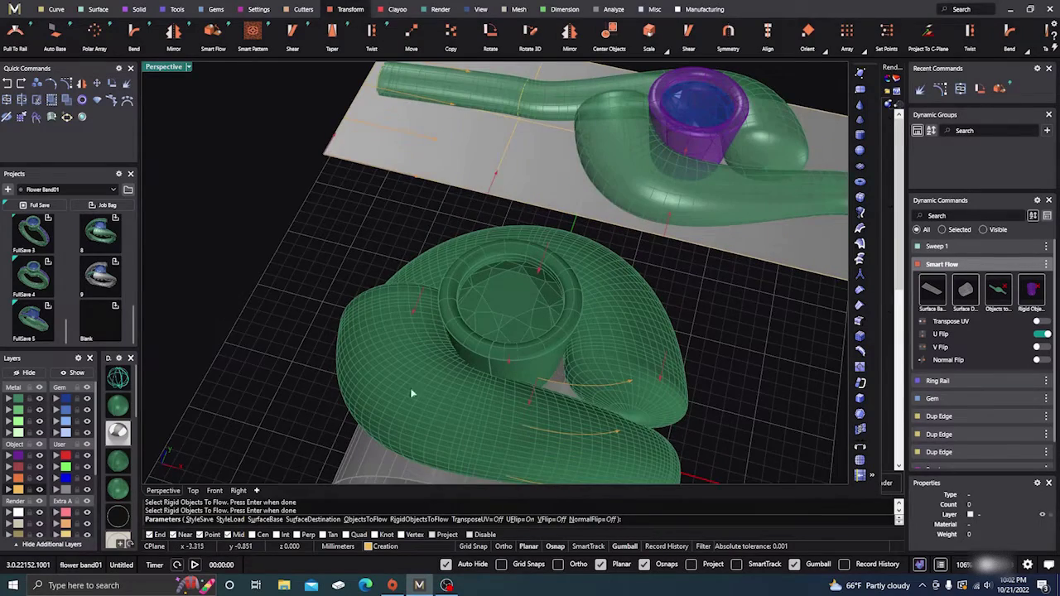
right_drag(427, 379, 380, 341)
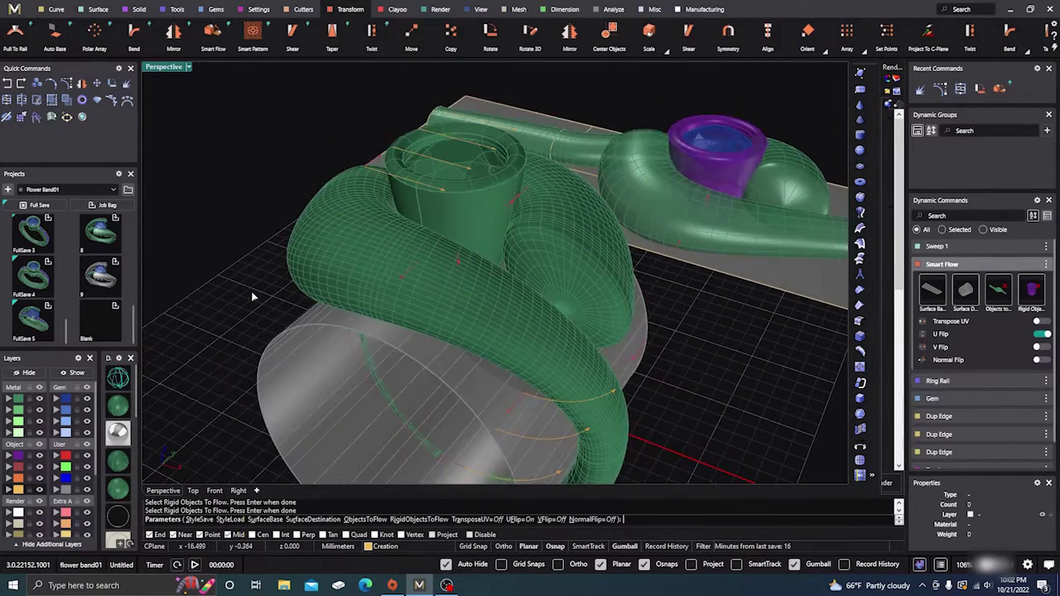
key(Return)
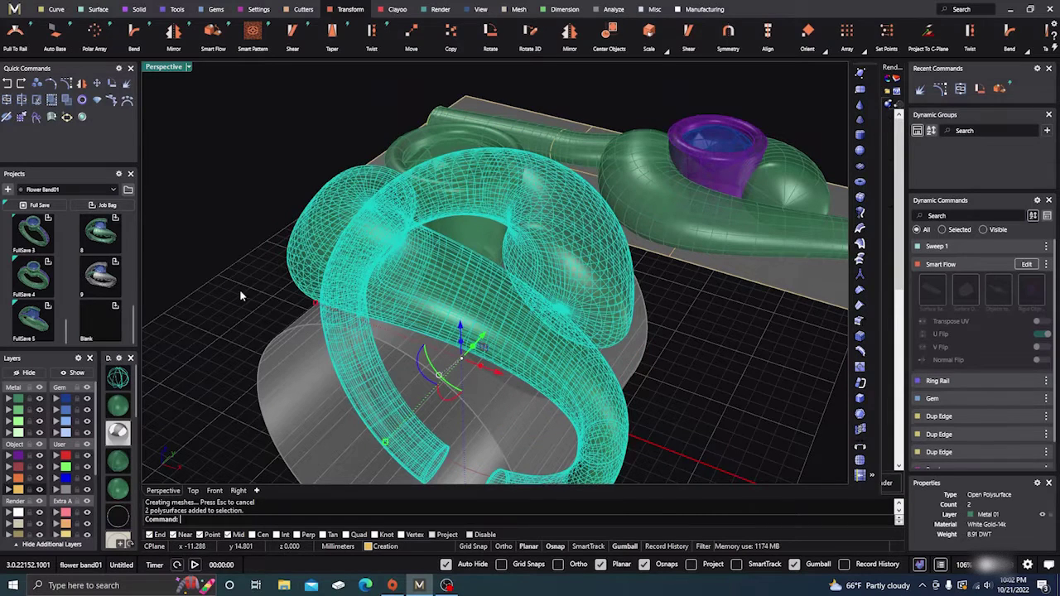
Step: Ungroup the flowed bezel and gem on the ring
click(330, 148)
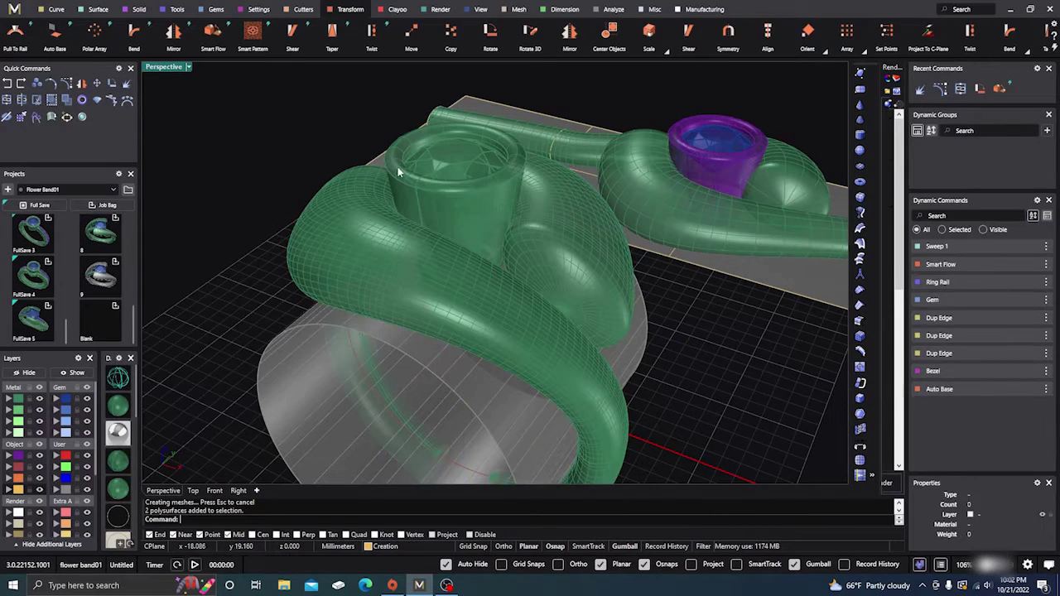
click(397, 166)
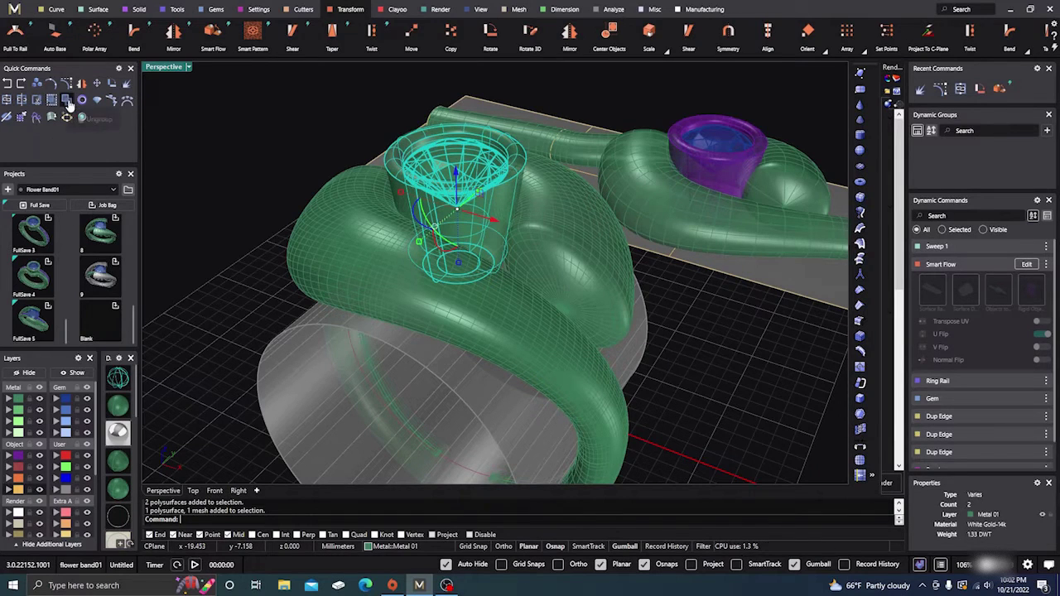
click(243, 146)
Step: Assign the flowed bezel polysurface to the Setting layer
click(390, 184)
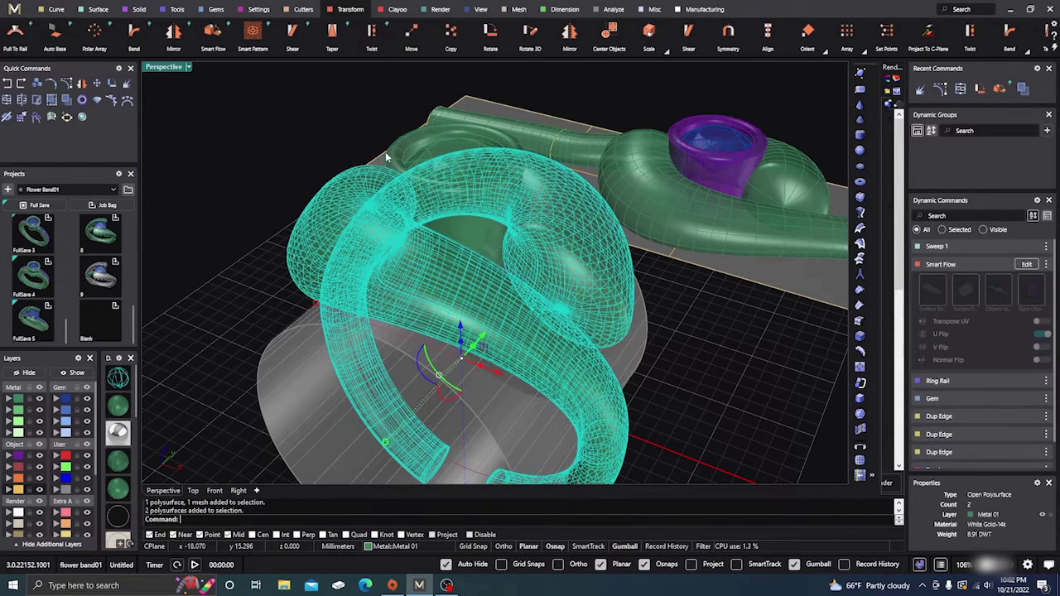
click(401, 159)
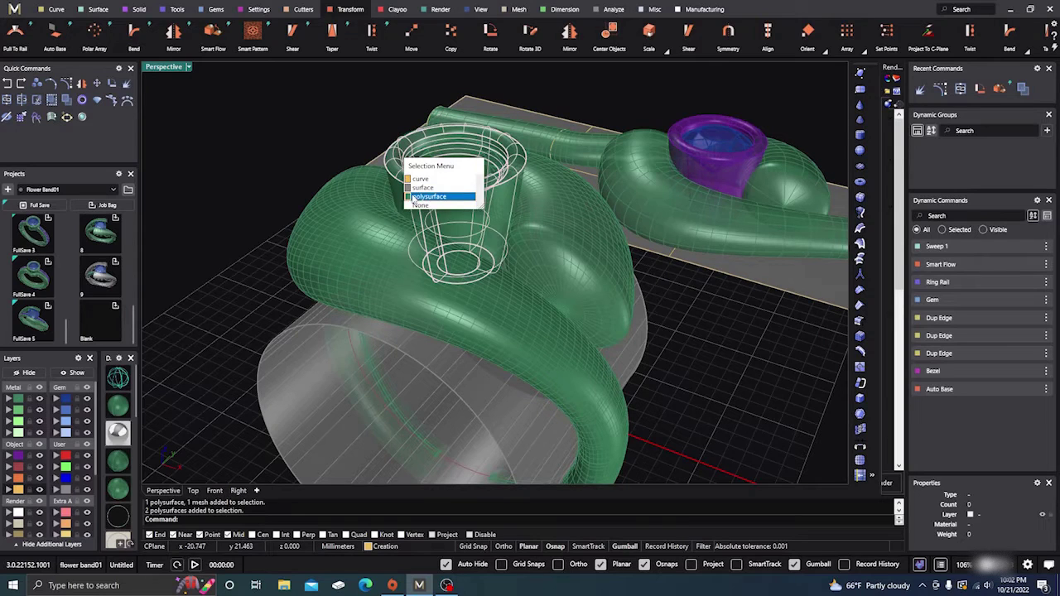
click(414, 200)
click(10, 457)
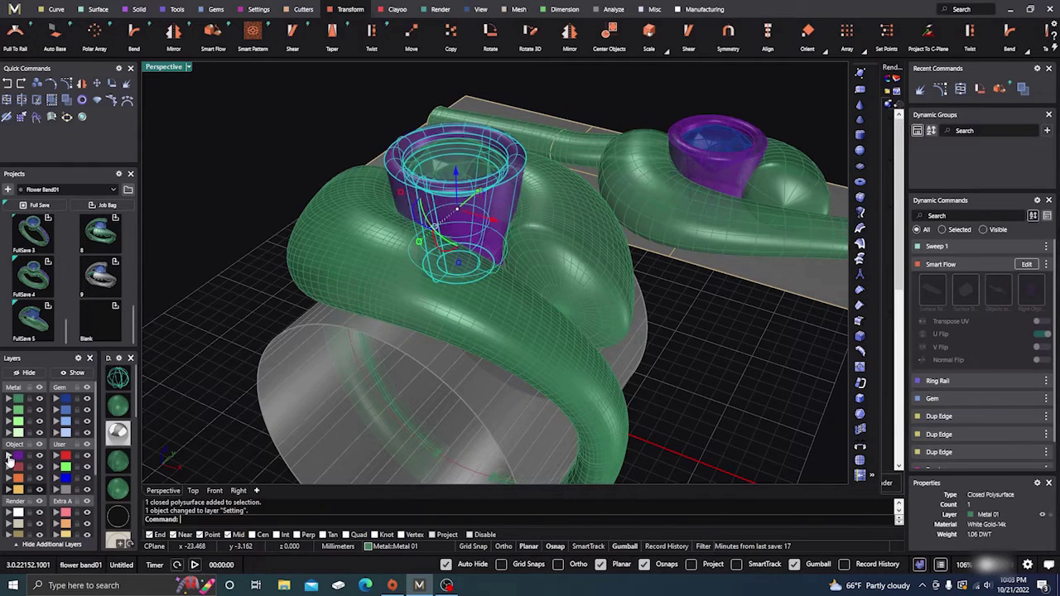
click(220, 228)
Step: Assign the flowed gem mesh to the Gem 01 layer
right_drag(220, 228, 227, 228)
click(492, 189)
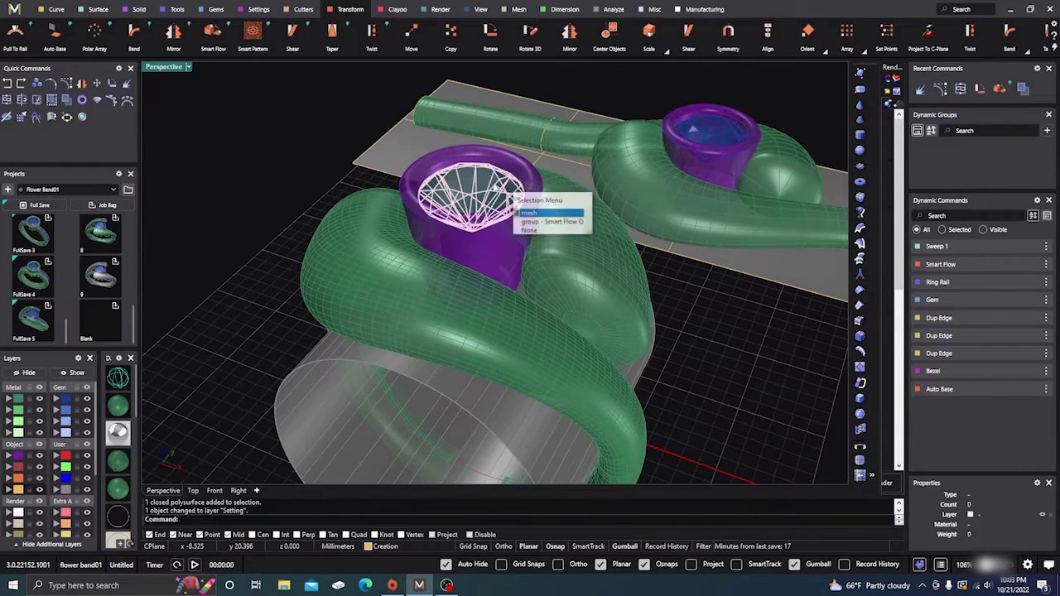
click(529, 214)
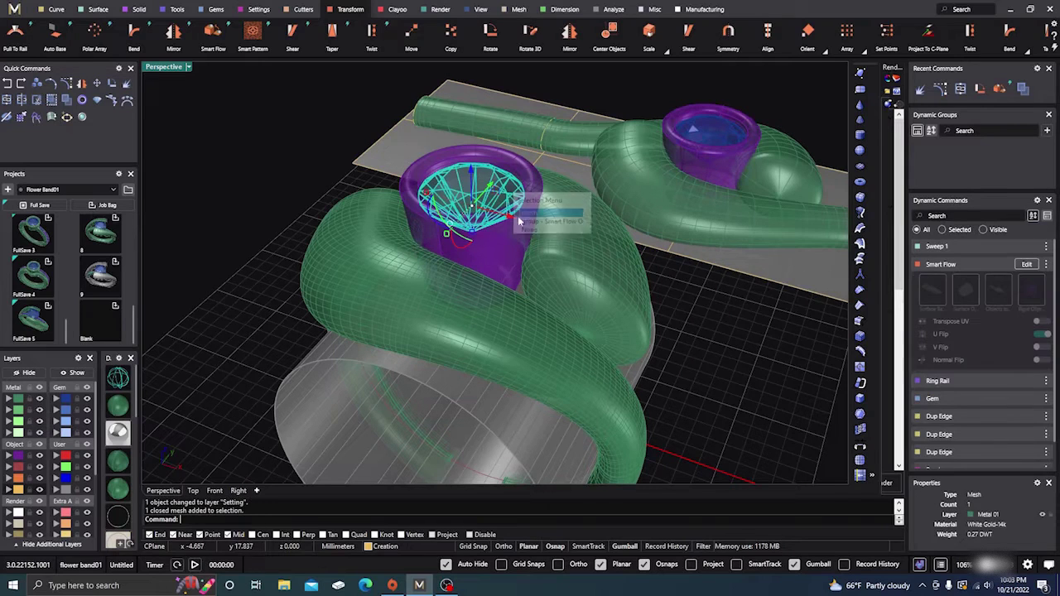
click(64, 411)
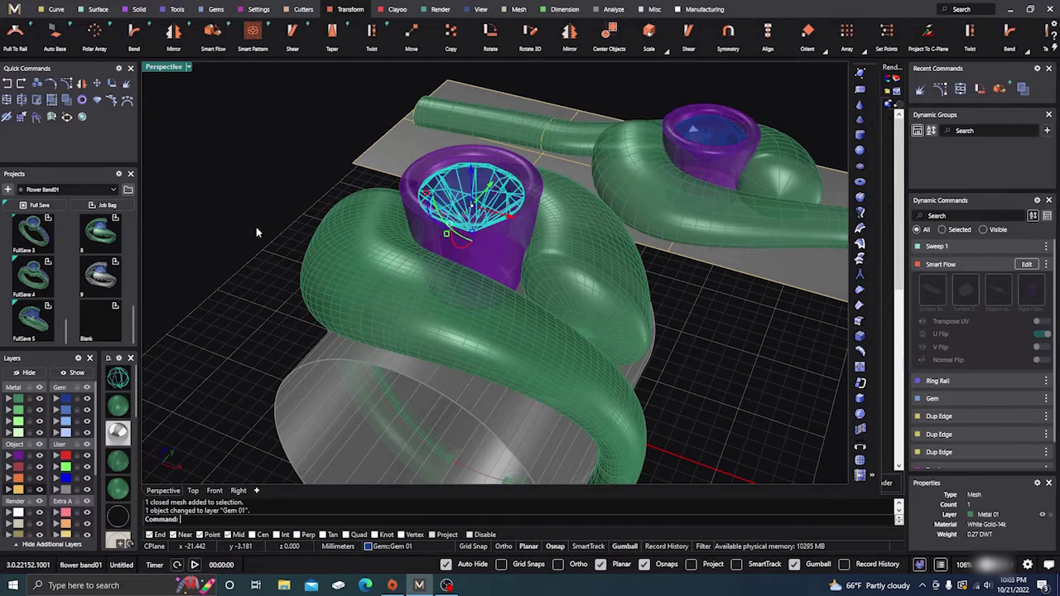
Step: Hide the layer holding the ring cylinder and the flat rectangular base surface
click(330, 187)
right_drag(330, 187, 343, 211)
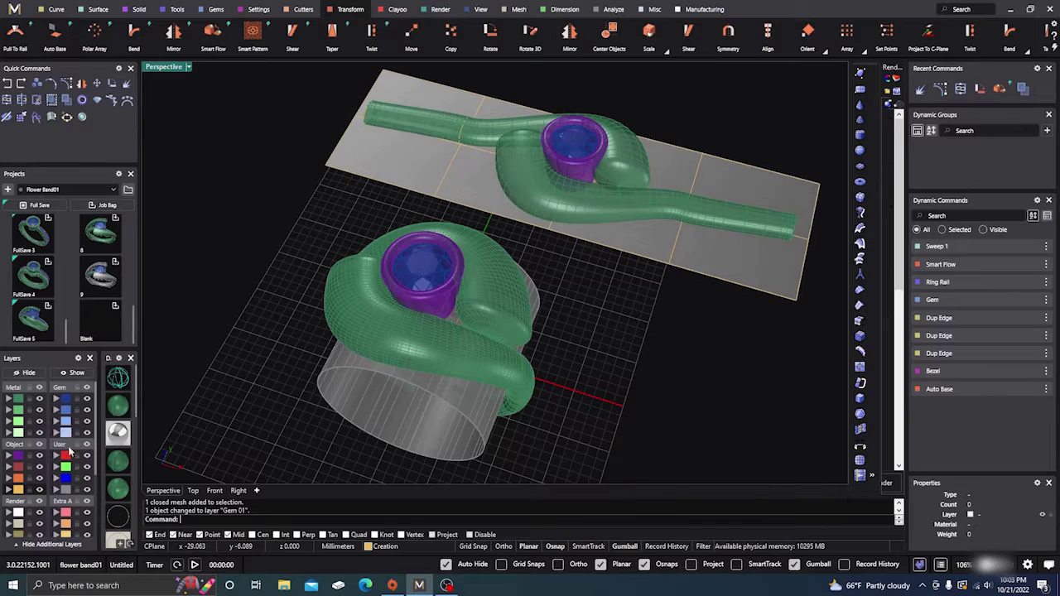
click(86, 489)
scroll(417, 267, down, 3)
right_drag(417, 267, 459, 343)
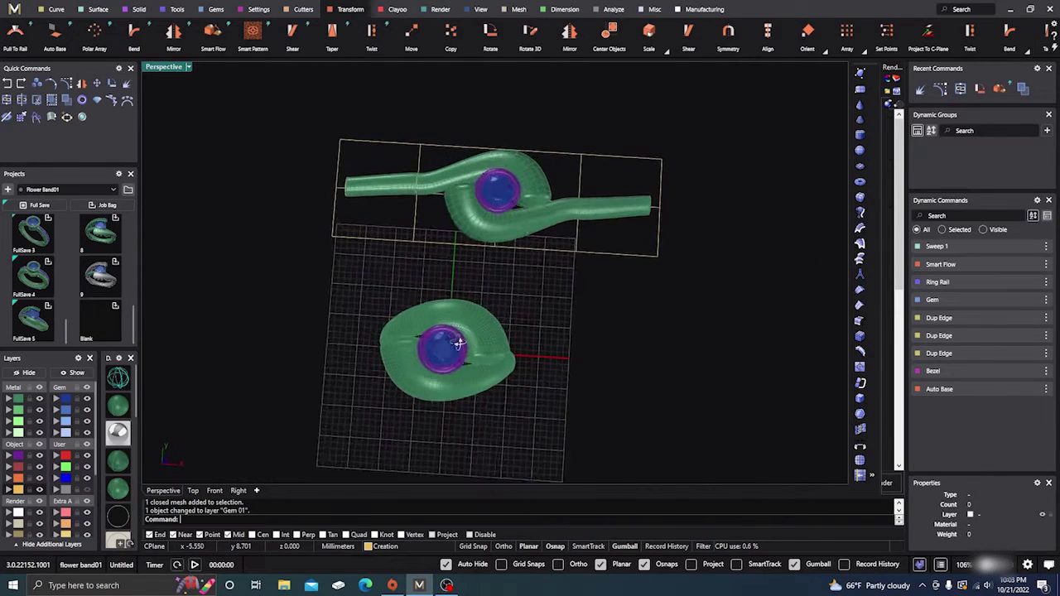
Step: Hide the entire original flat design, including its gem, bezel, band halves and layout curves, keeping only the wrapped ring
drag(285, 108, 714, 292)
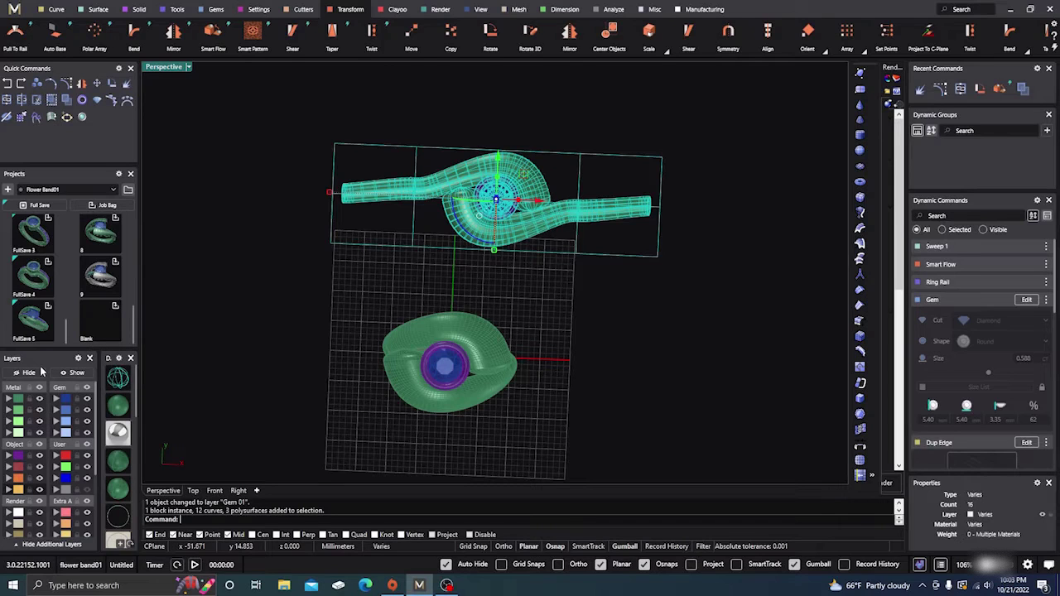
key(Delete)
right_drag(275, 311, 590, 289)
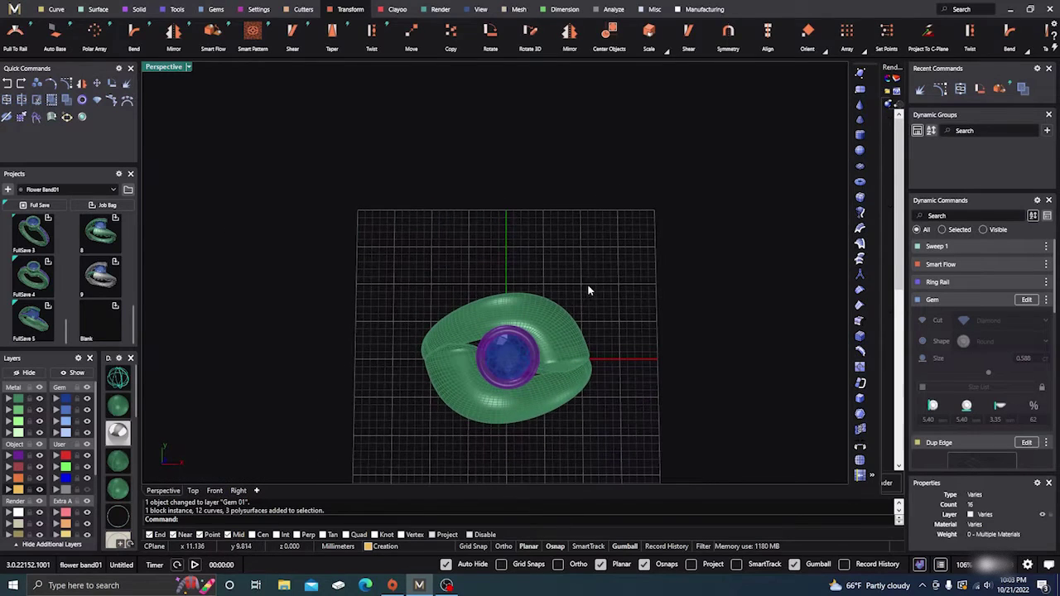
Step: Duplicate the borders of the band halves' open ends at the gap in the shank with DupBorder
right_drag(514, 372, 491, 216)
scroll(524, 255, up, 3)
scroll(516, 263, down, 3)
scroll(472, 283, up, 7)
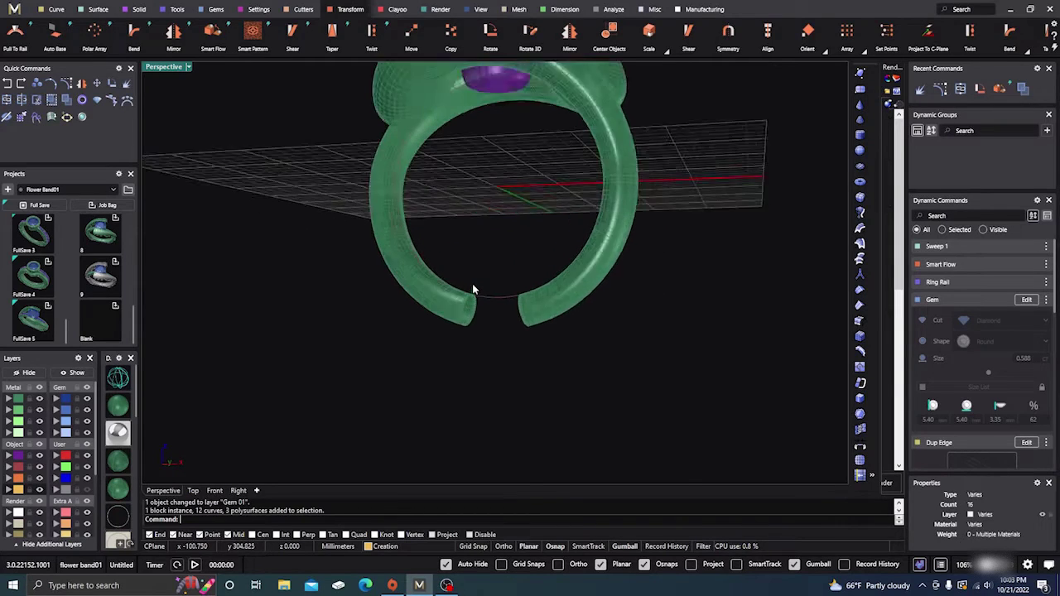
right_drag(473, 330, 408, 331)
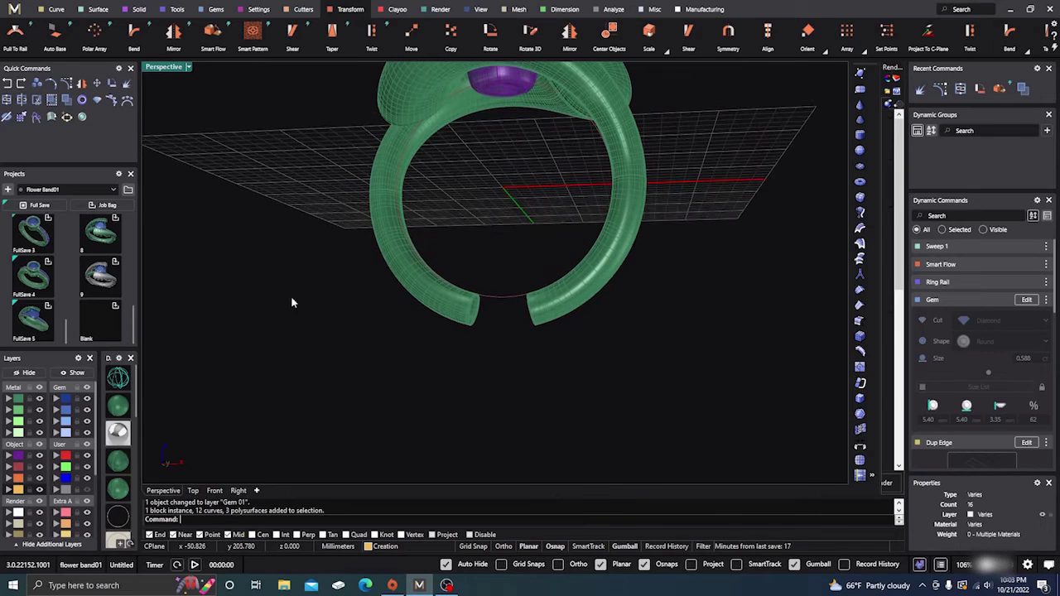
click(56, 10)
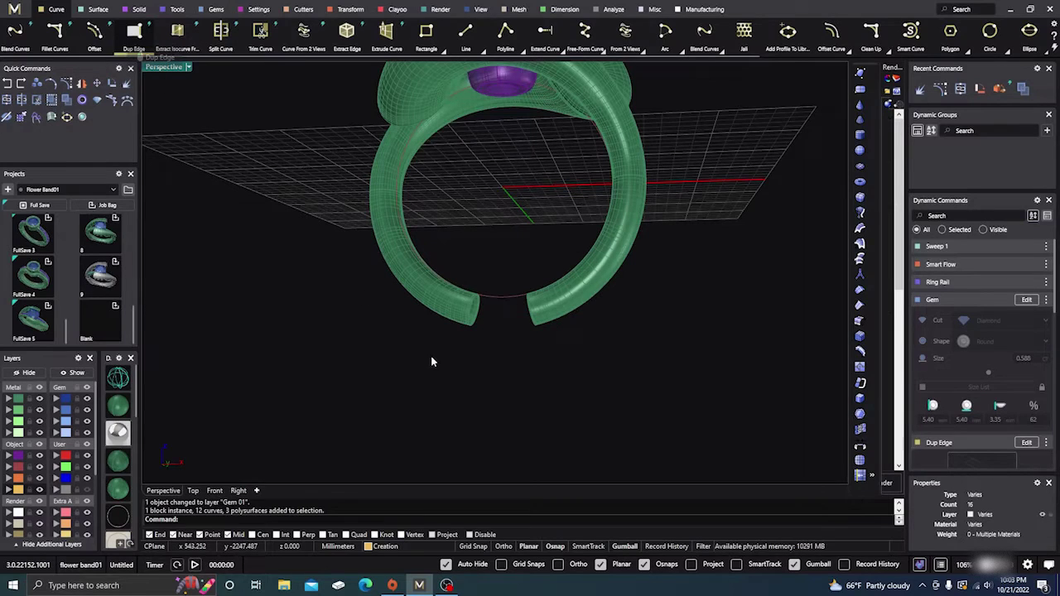
key(Escape)
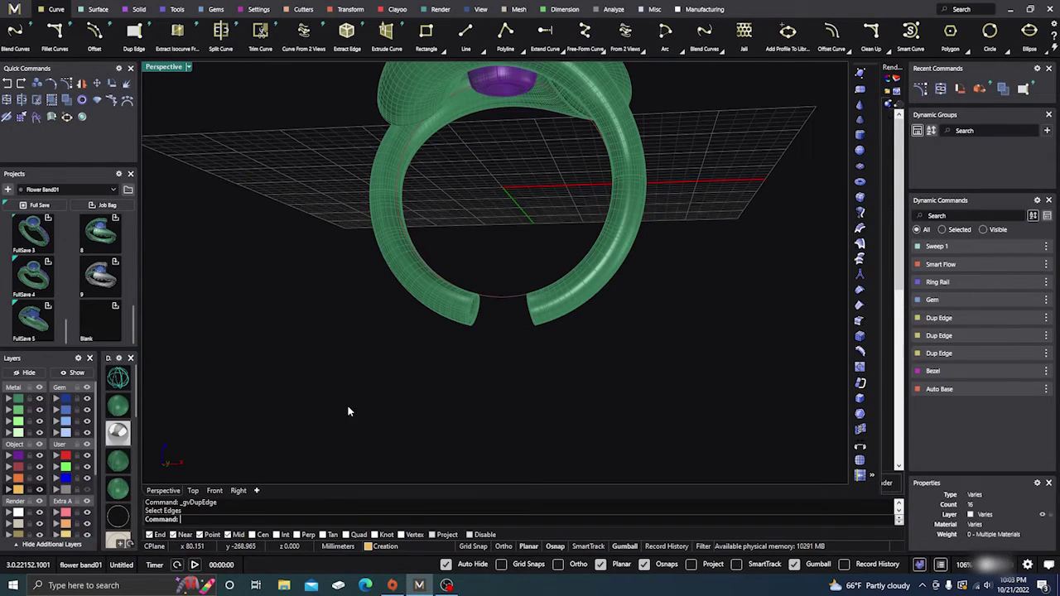
text(Dup)
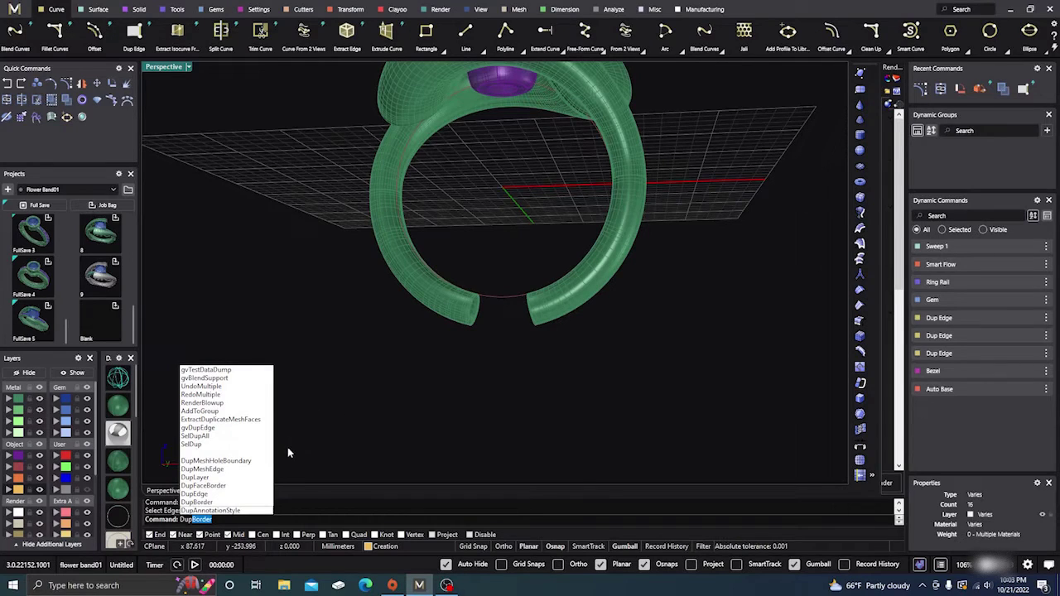
click(216, 502)
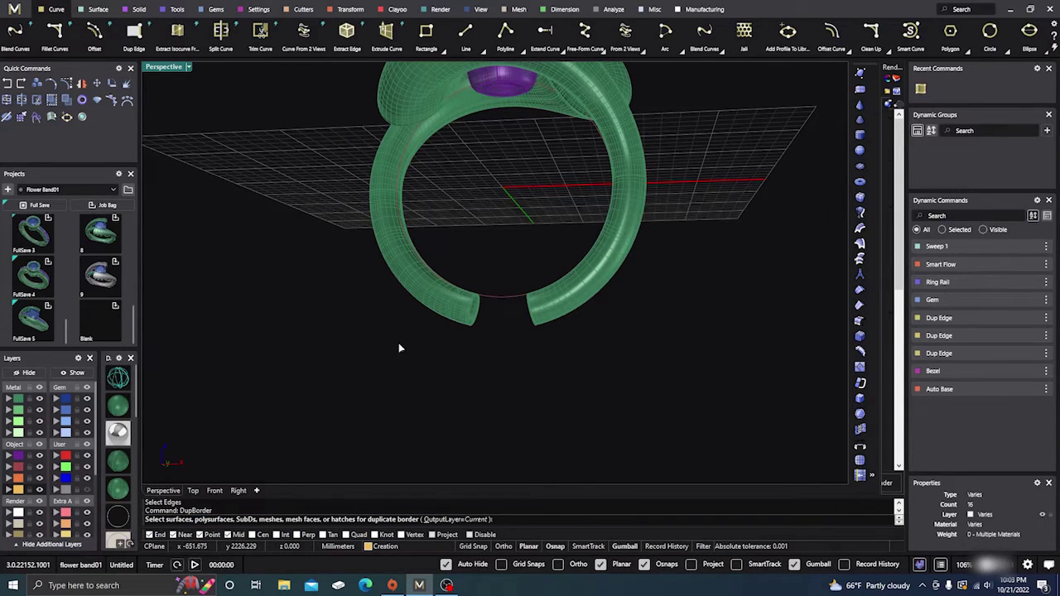
click(460, 313)
key(Return)
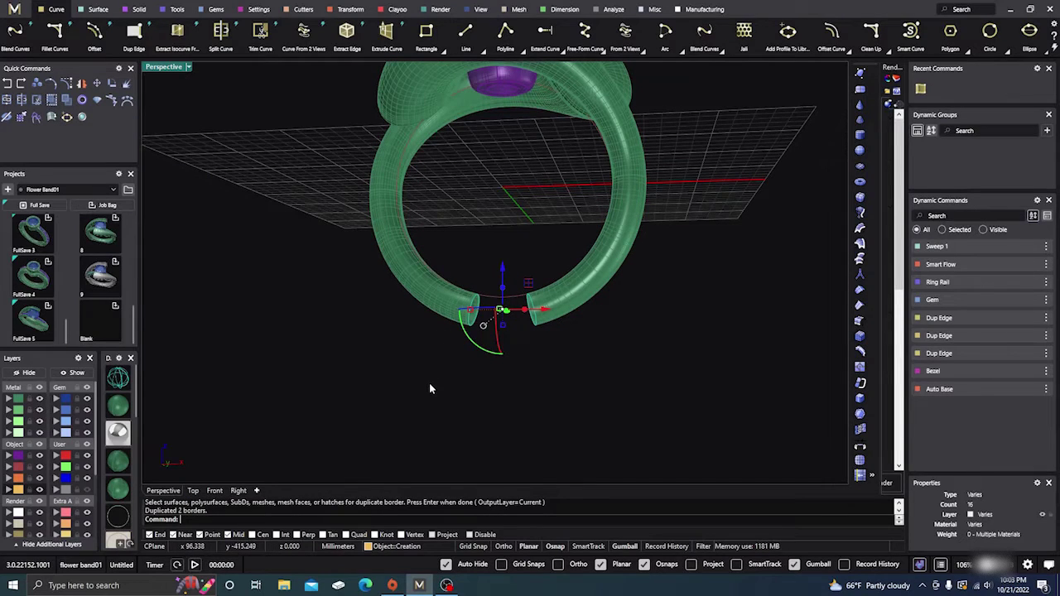
Step: Run DupBorder a second time on the band halves' open ends and clear the selection
key(Return)
scroll(476, 323, up, 5)
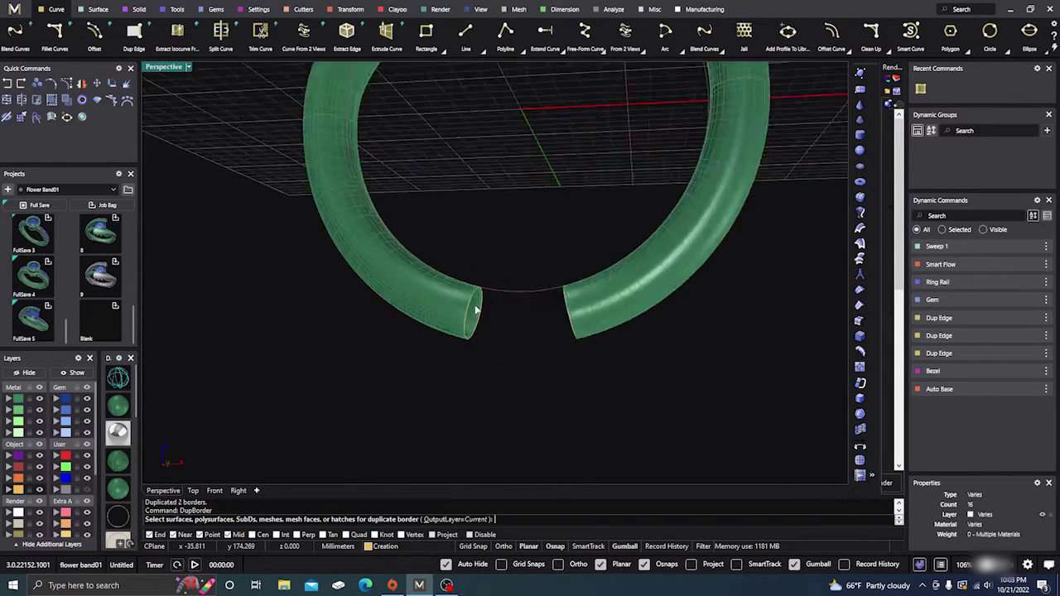
click(484, 310)
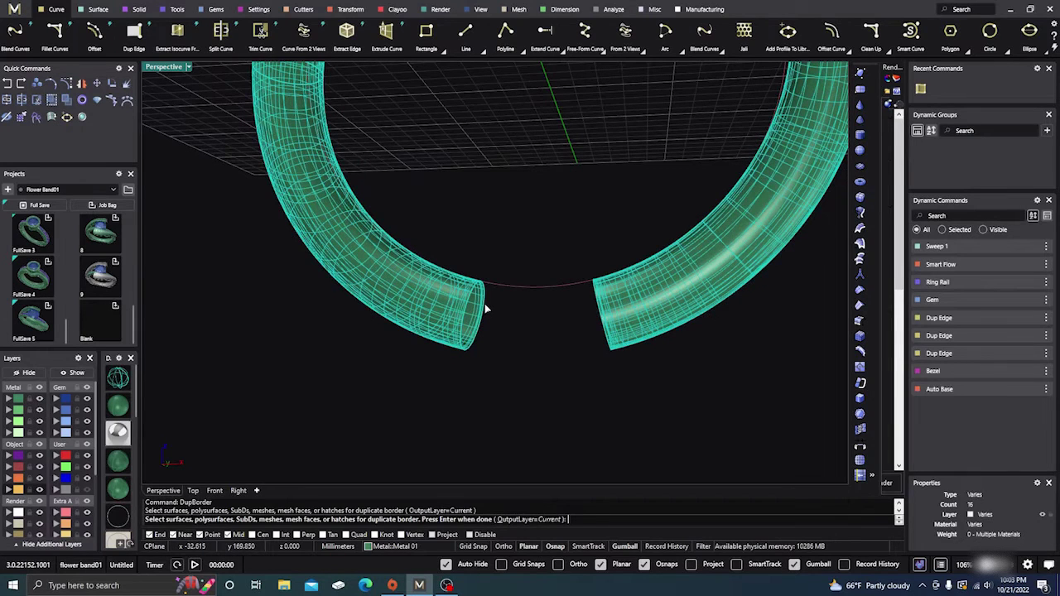
key(Return)
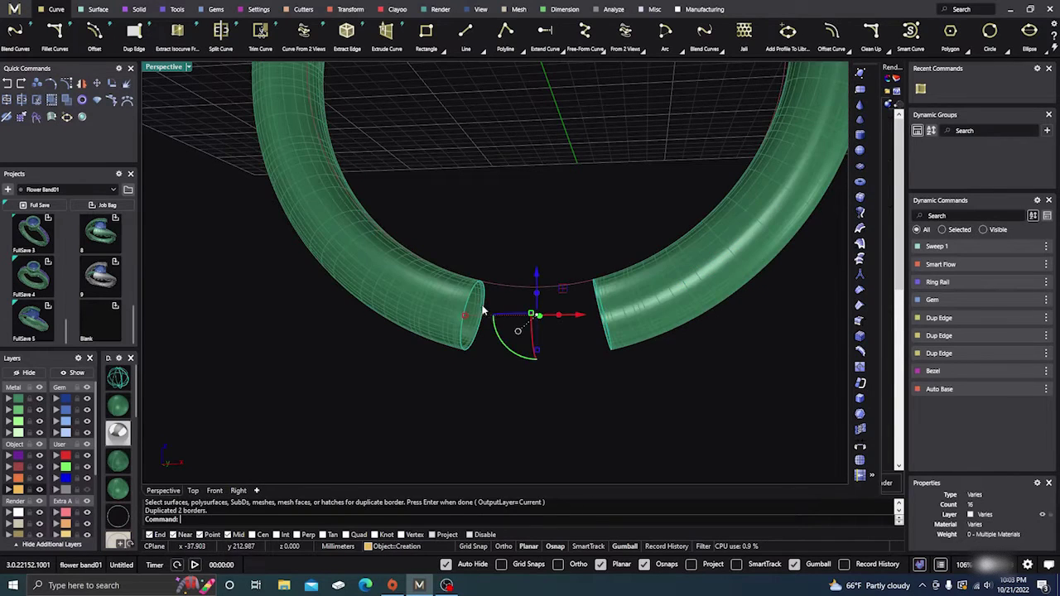
key(Escape)
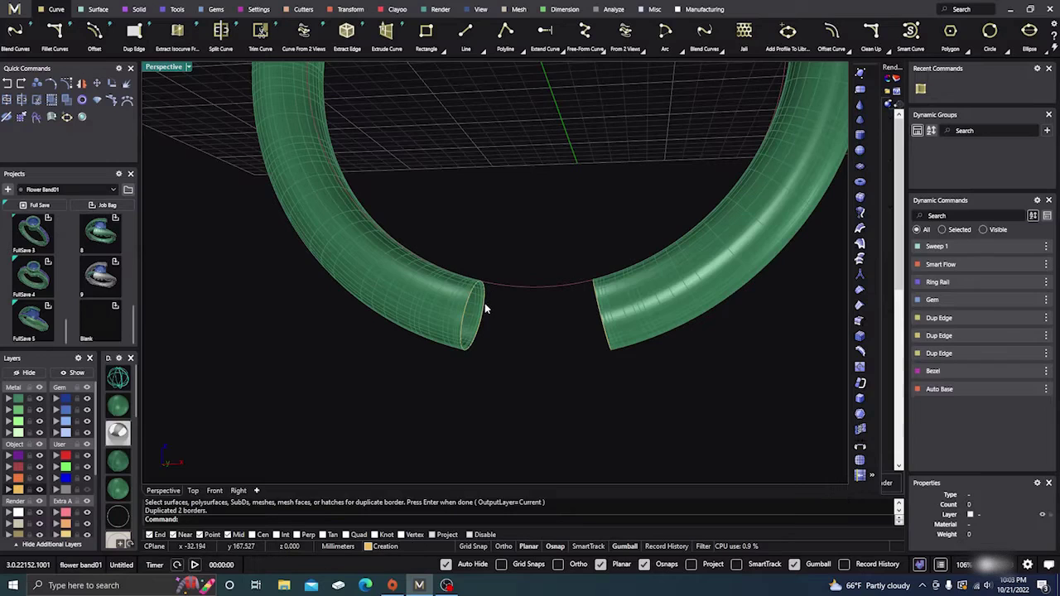
Step: Delete the extra overlapping border curve at each of the two open band ends
click(486, 309)
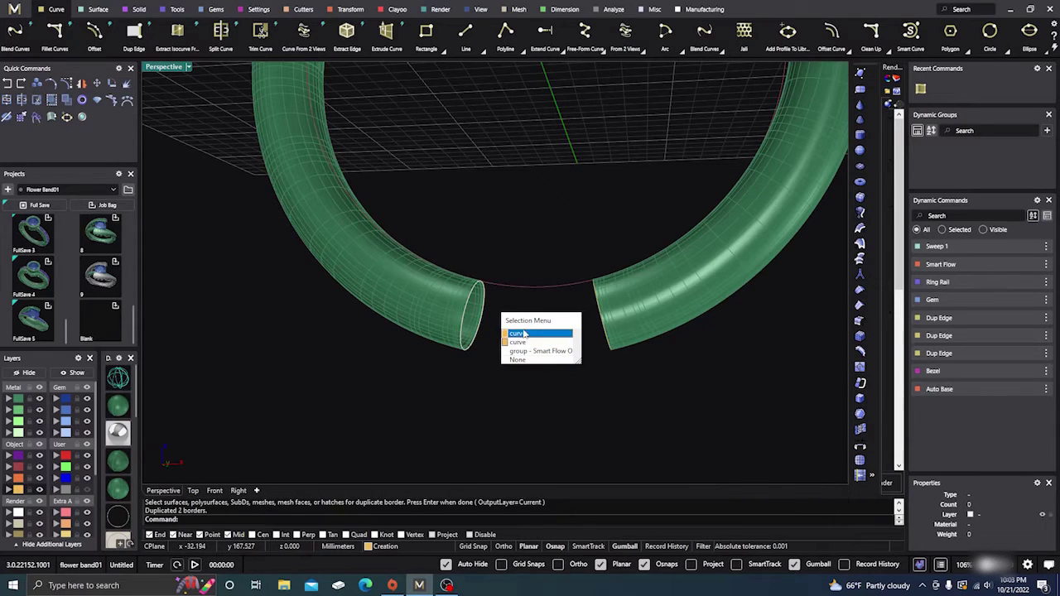
click(521, 342)
key(Delete)
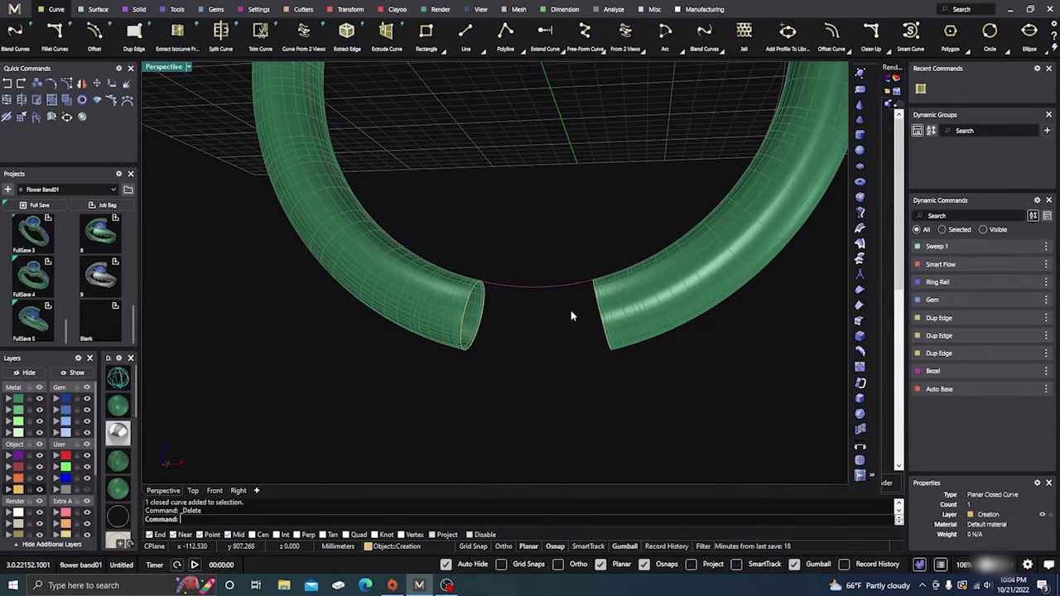
click(599, 308)
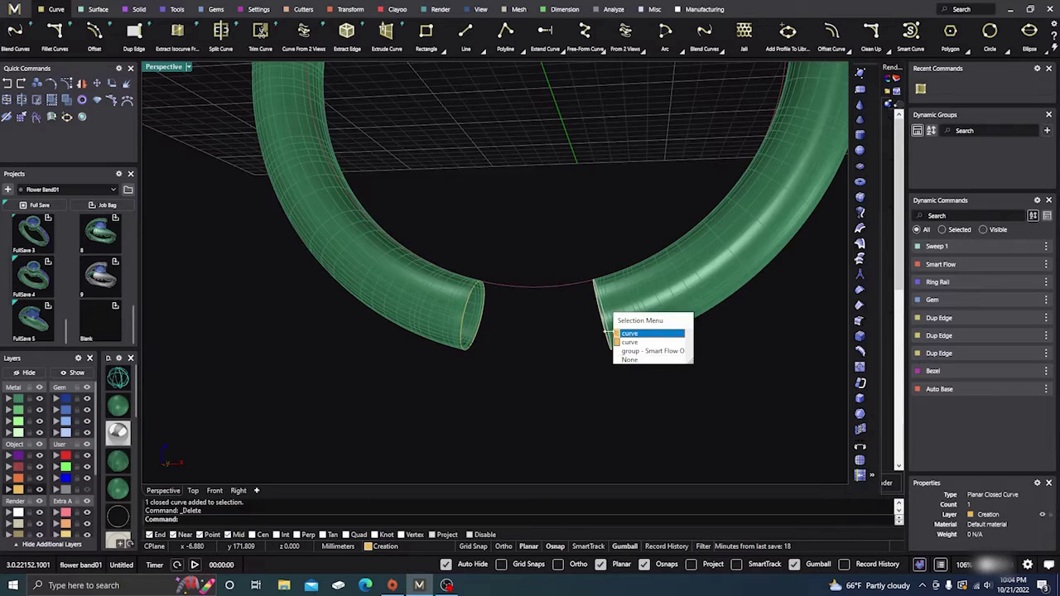
click(635, 341)
key(Delete)
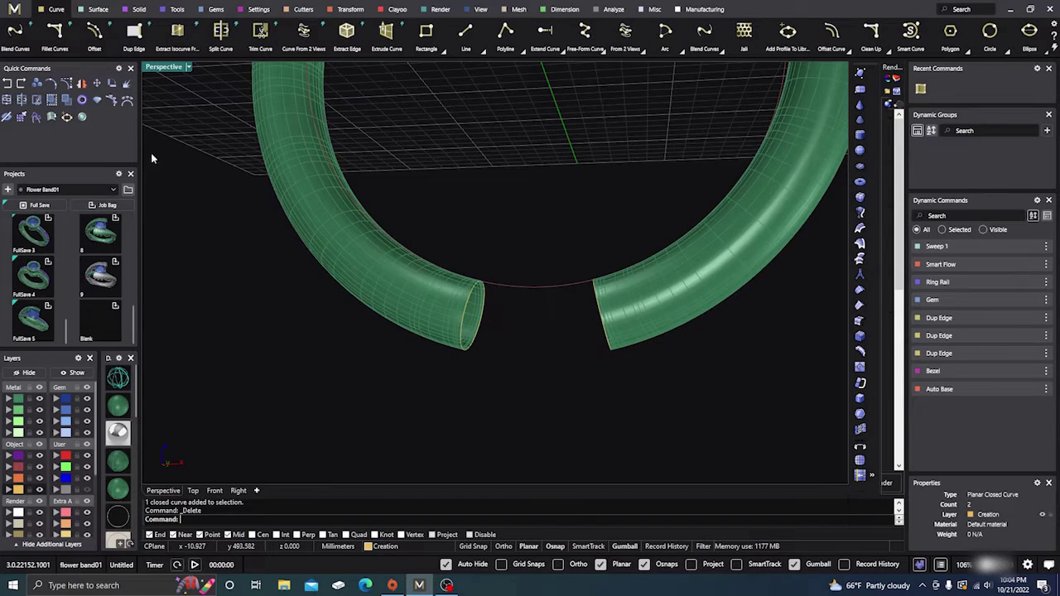
Step: Bridge the shank gap with a Sweep 1, using the ring rail as rail and the two border curves as profiles
click(98, 9)
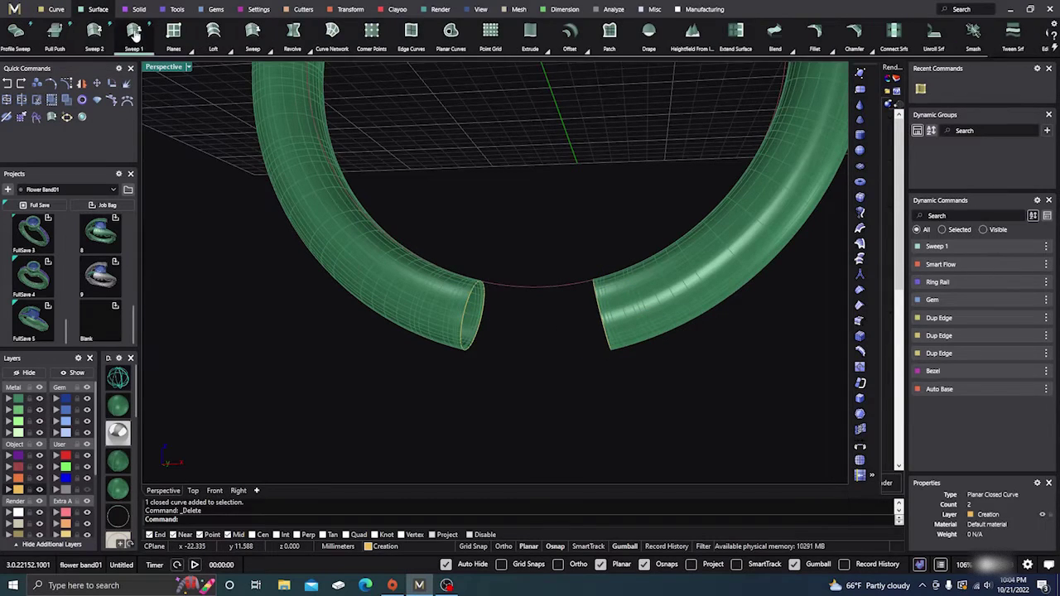
click(133, 33)
click(523, 289)
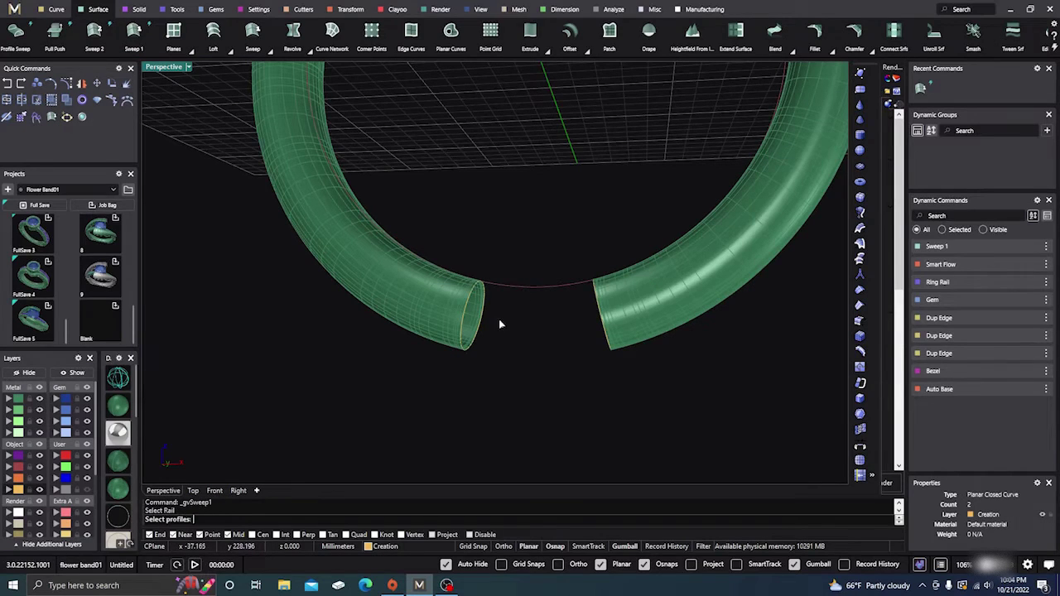
click(481, 317)
click(593, 311)
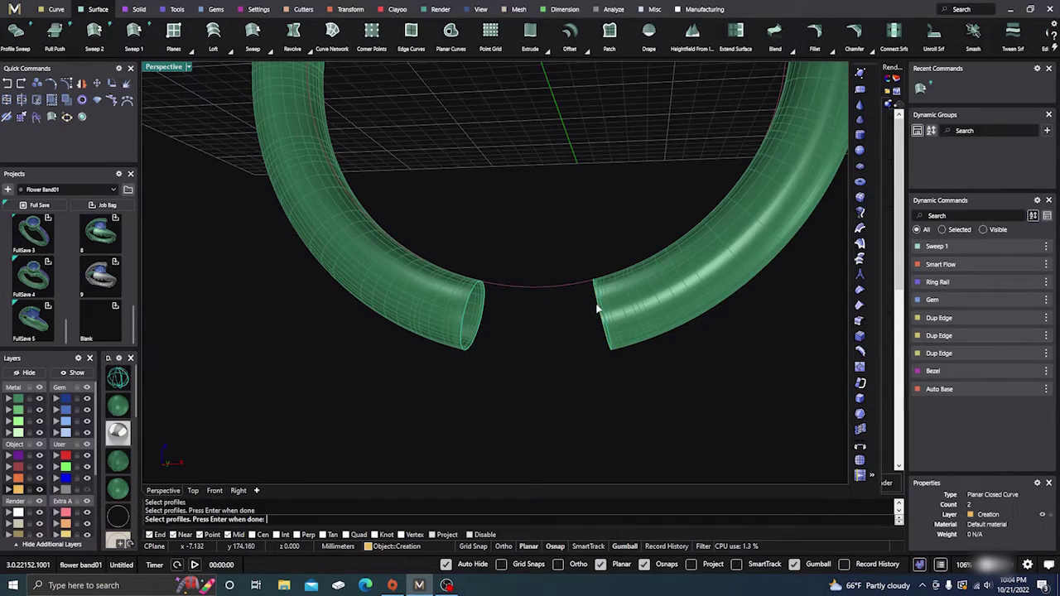
key(Return)
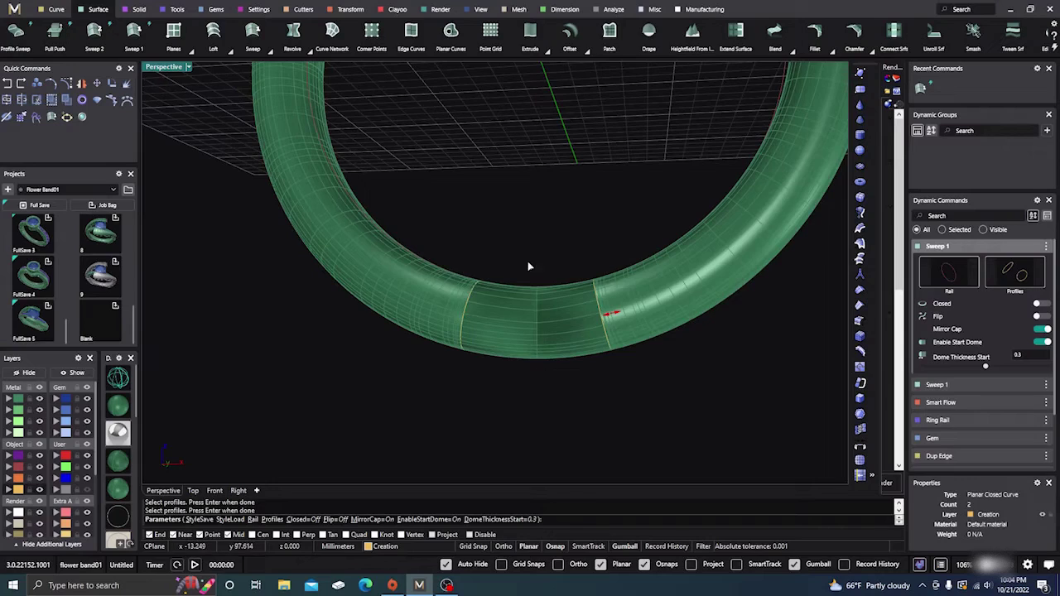
scroll(534, 228, down, 6)
right_drag(539, 234, 515, 304)
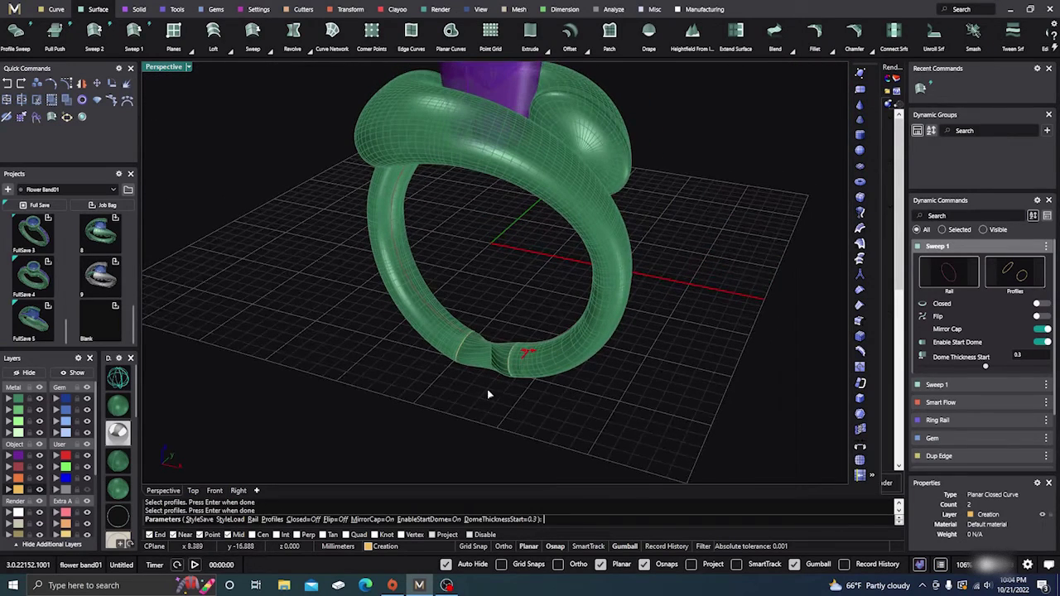
right_drag(487, 389, 472, 374)
scroll(472, 375, up, 3)
key(Return)
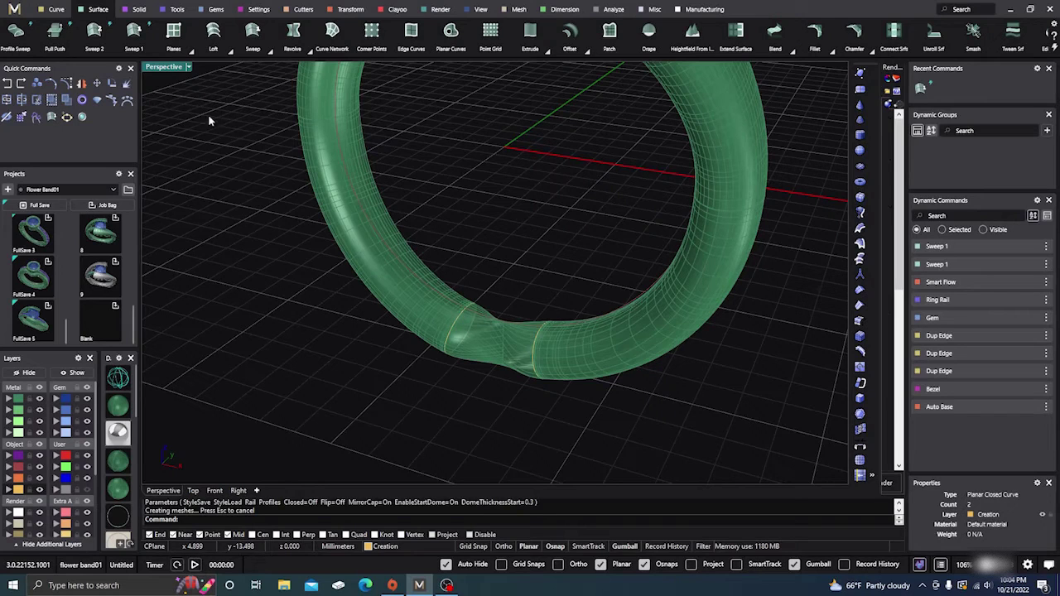
Step: Flip the seam direction of one sweep profile with Adjust Closed Curve Seam to remove the twist in the bridge
click(57, 10)
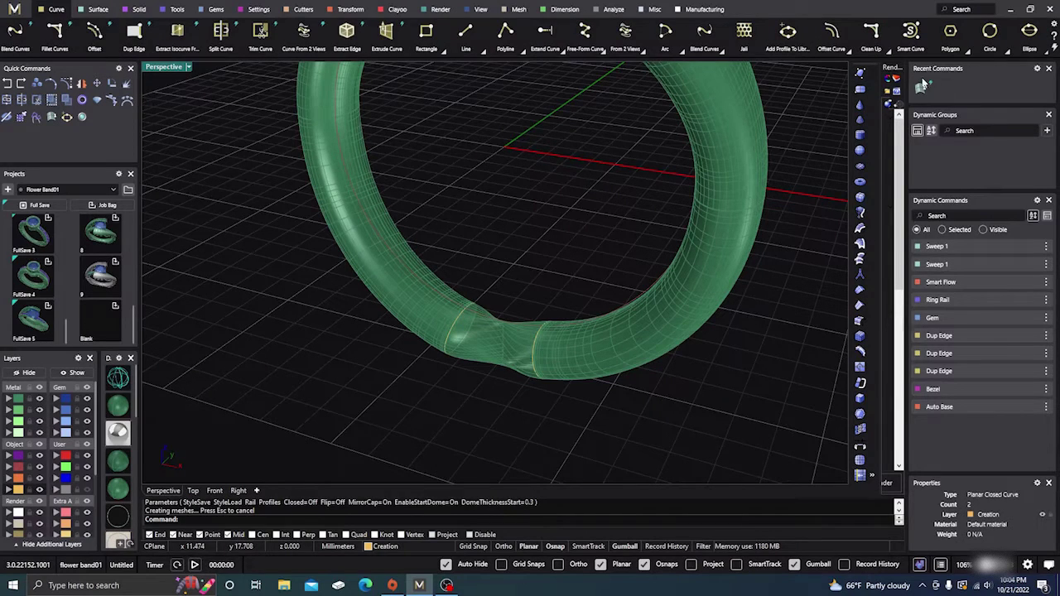
scroll(975, 48, down, 2)
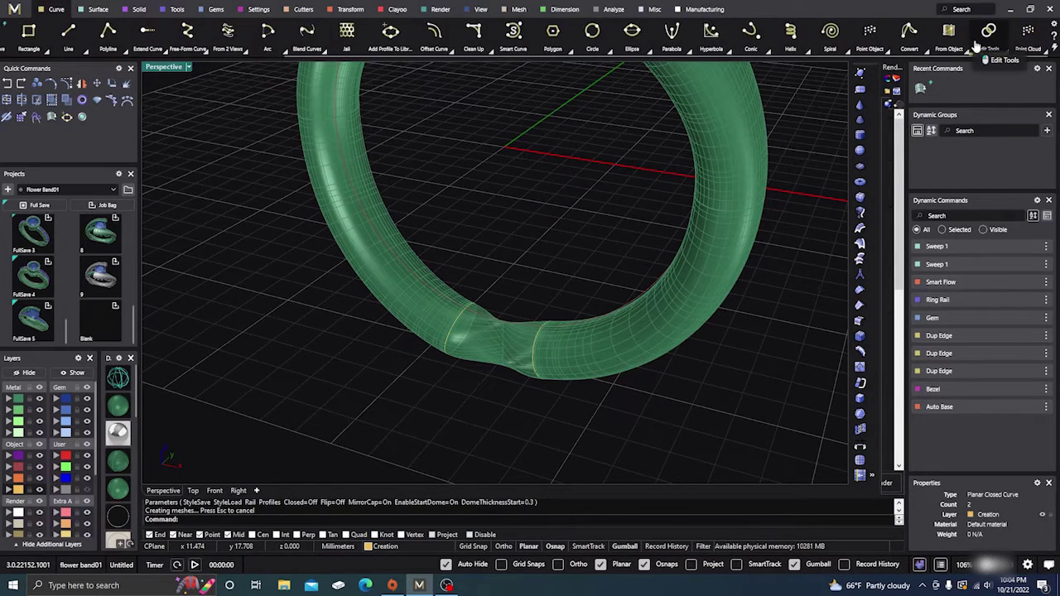
click(1004, 52)
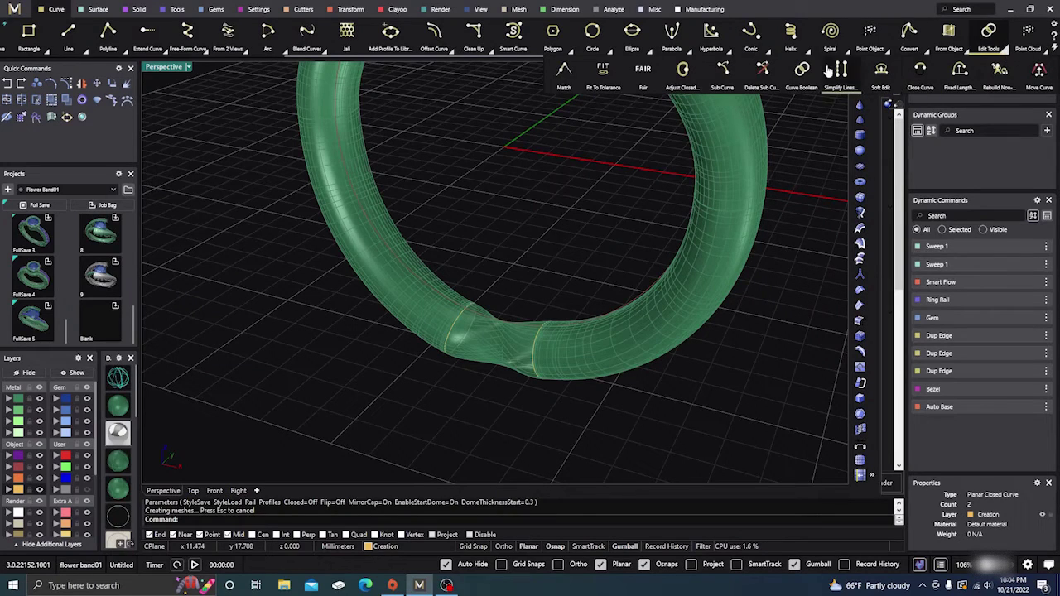
click(681, 76)
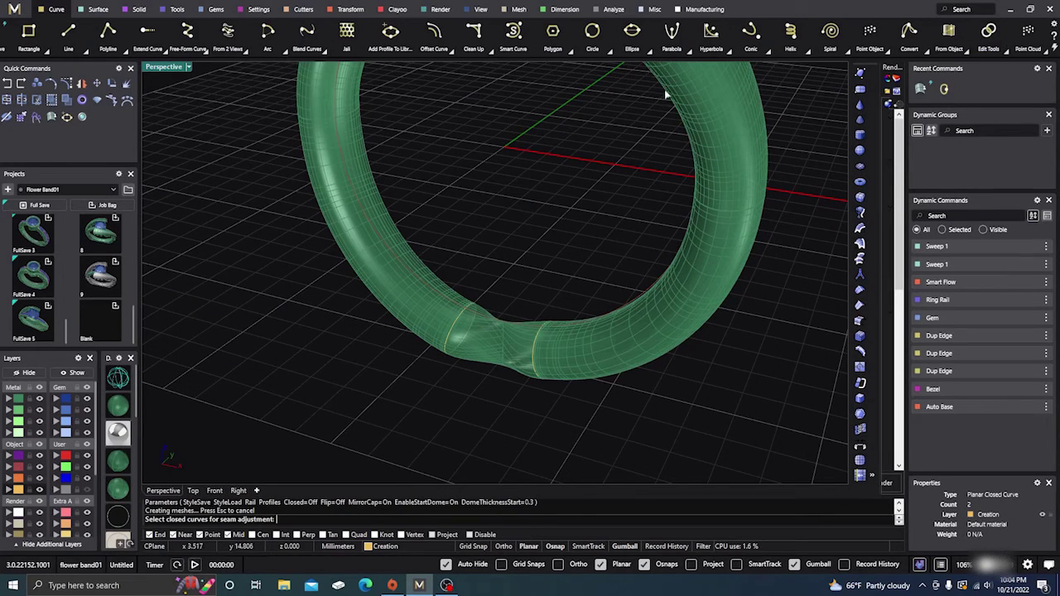
click(449, 332)
key(Return)
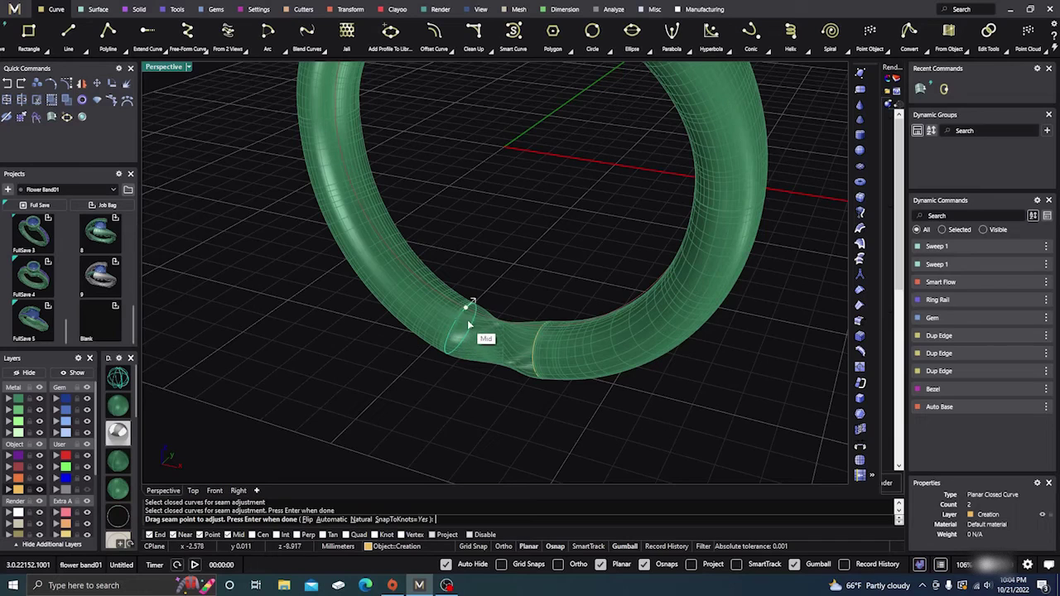
click(455, 315)
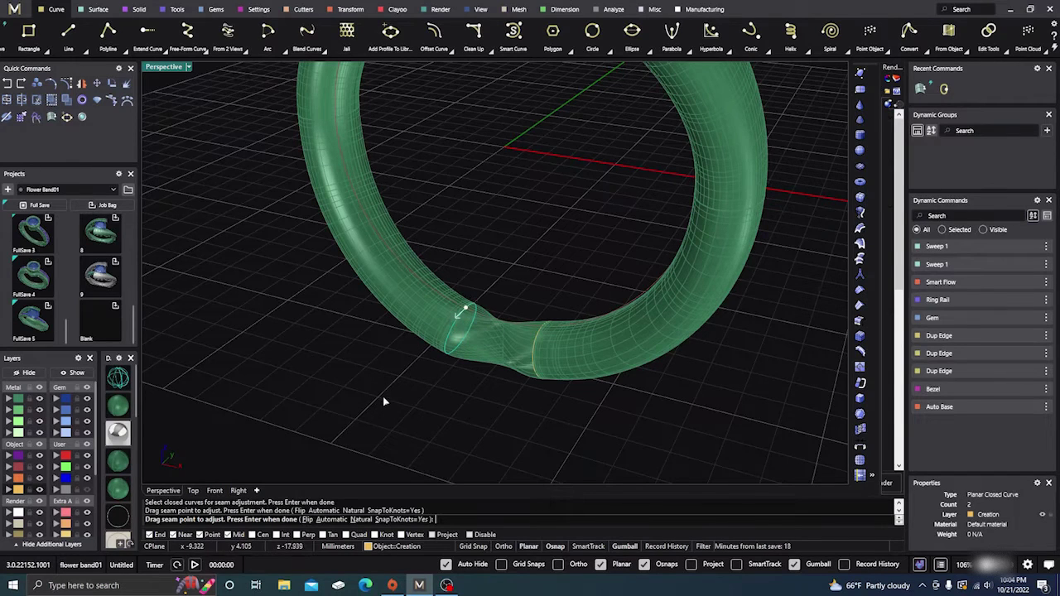
key(Return)
Step: Try to join the bridging sweep with the two wrapped band halves
scroll(411, 335, down, 6)
right_drag(410, 335, 475, 373)
click(497, 332)
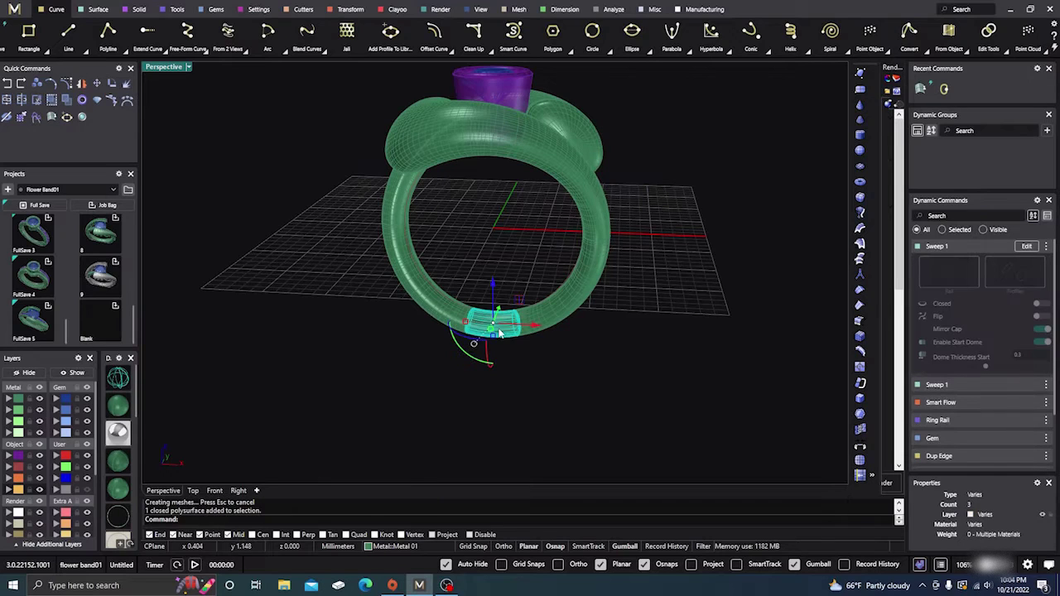
shift+click(555, 308)
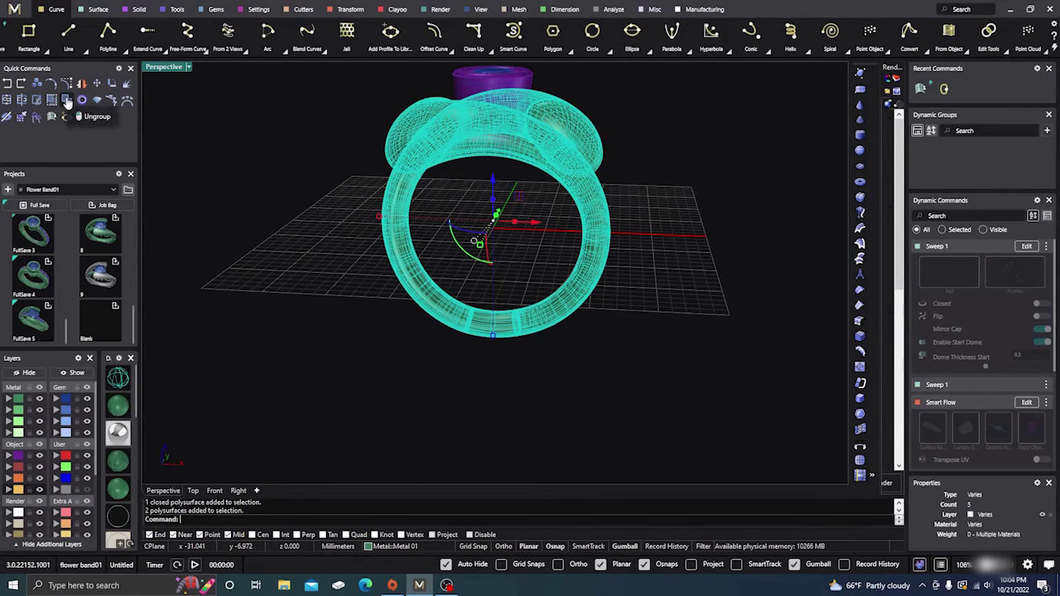
click(7, 100)
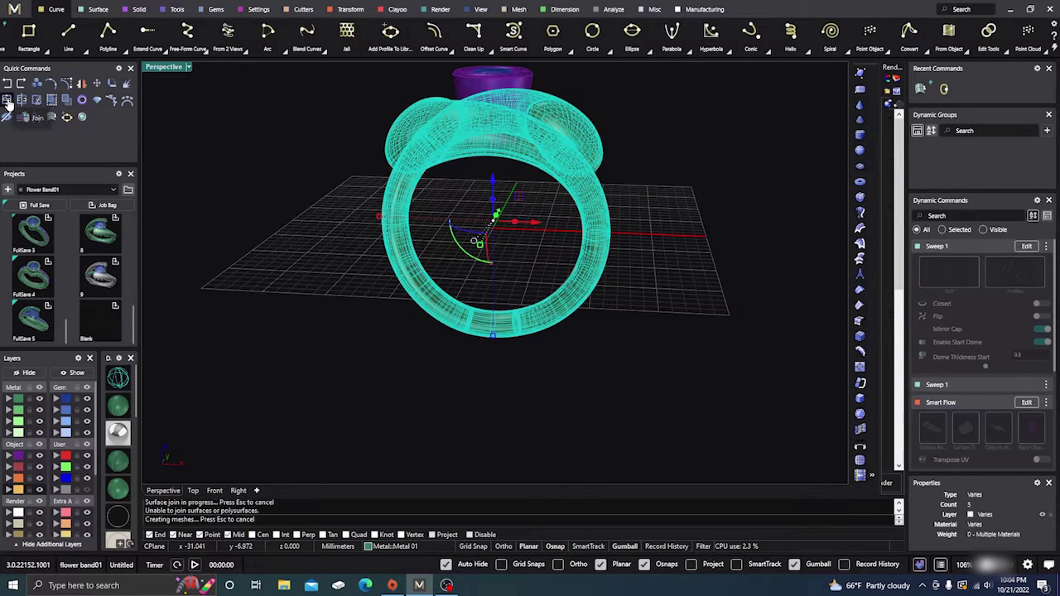
Step: Try to Boolean-union the bridging sweep with the two wrapped band halves
click(323, 305)
click(434, 313)
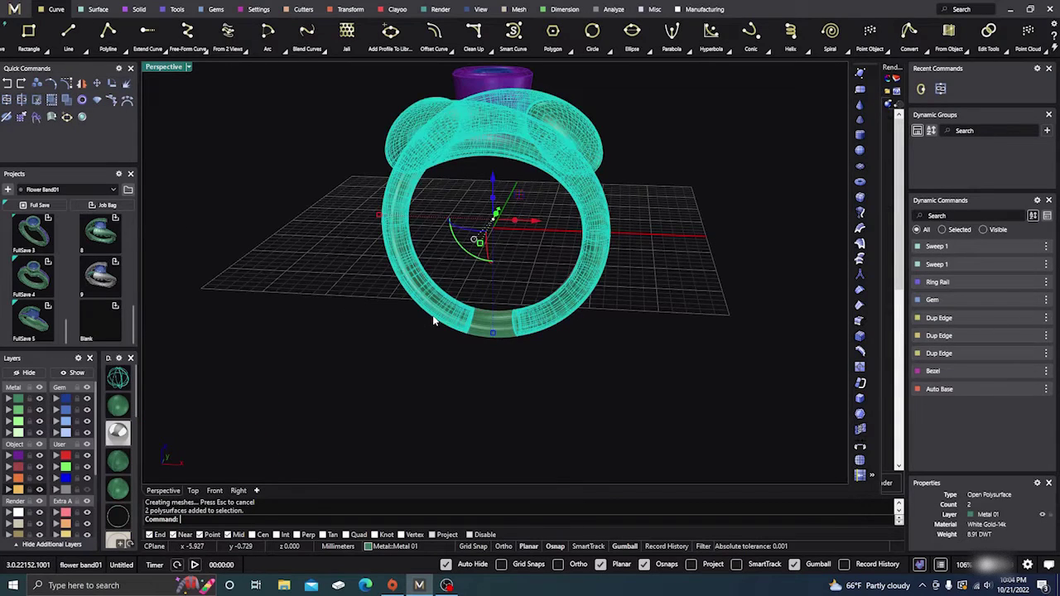
click(484, 356)
click(496, 325)
click(546, 320)
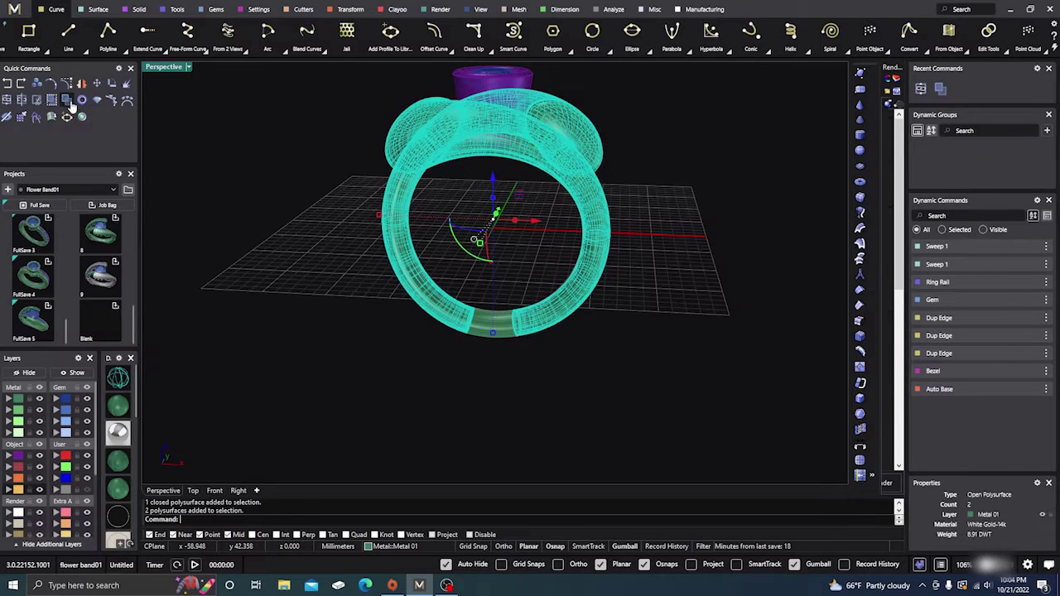
click(246, 309)
Step: Retry joining the bridging sweep with both wrapped band halves
click(451, 317)
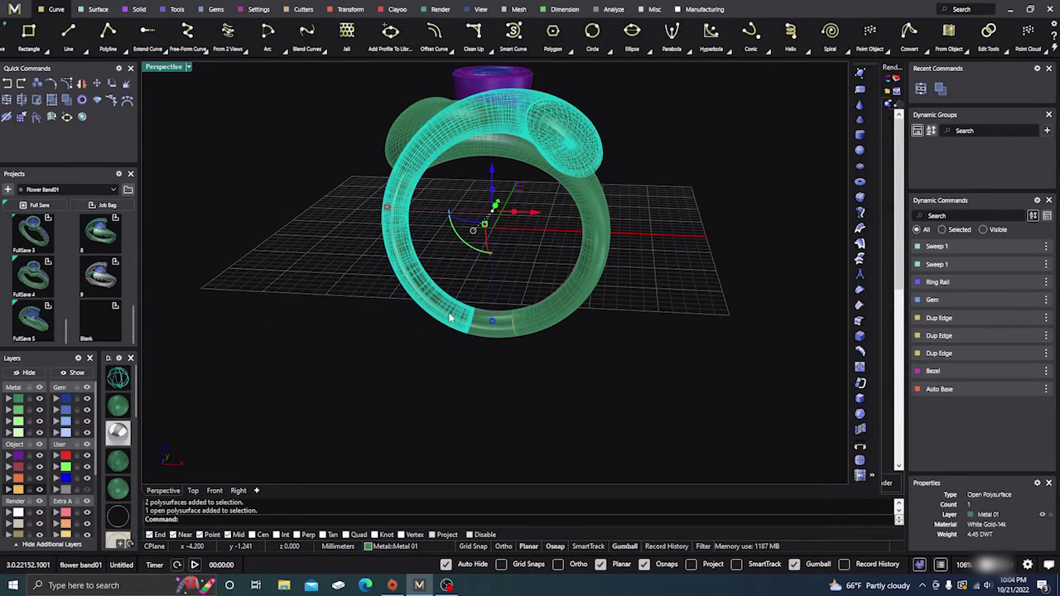
shift+click(530, 329)
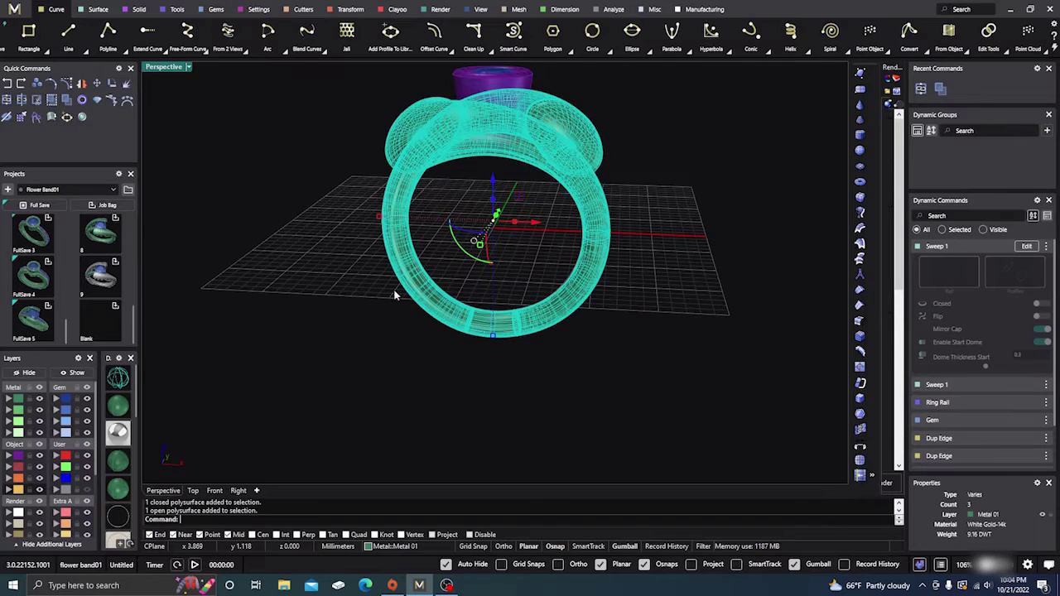
click(6, 100)
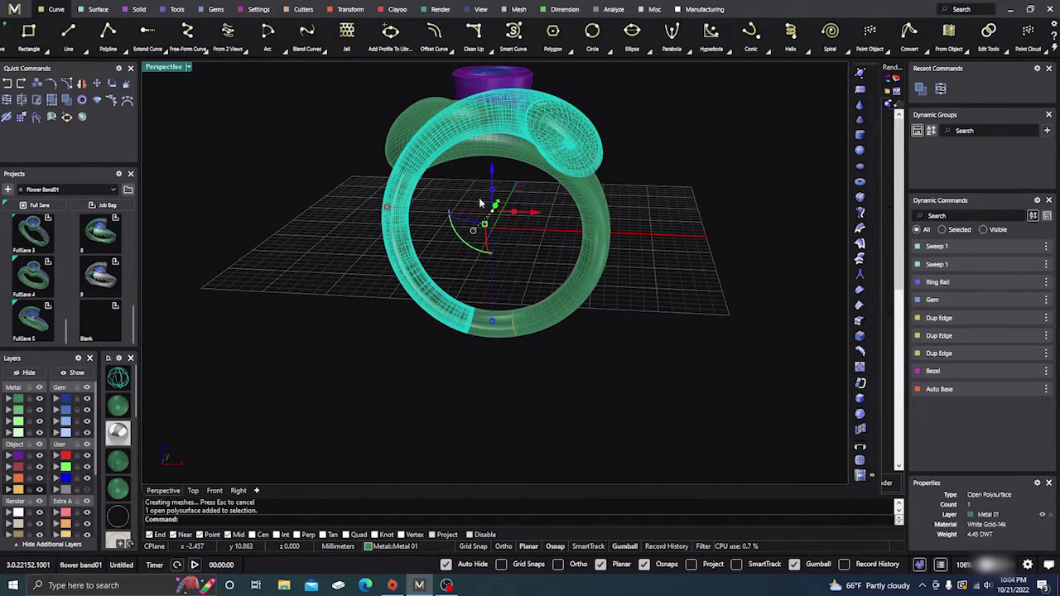
Step: Explode the bridging sweep at the base of the shank into separate surfaces
click(452, 177)
right_drag(452, 178, 463, 293)
scroll(464, 298, up, 7)
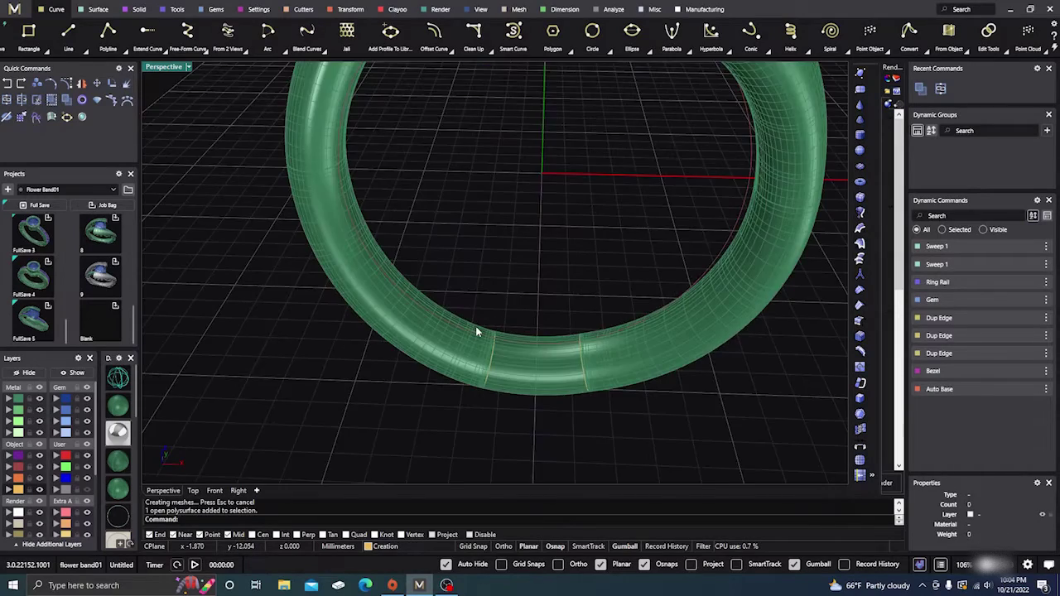
scroll(476, 328, down, 5)
right_drag(482, 332, 472, 350)
click(495, 389)
scroll(480, 387, up, 5)
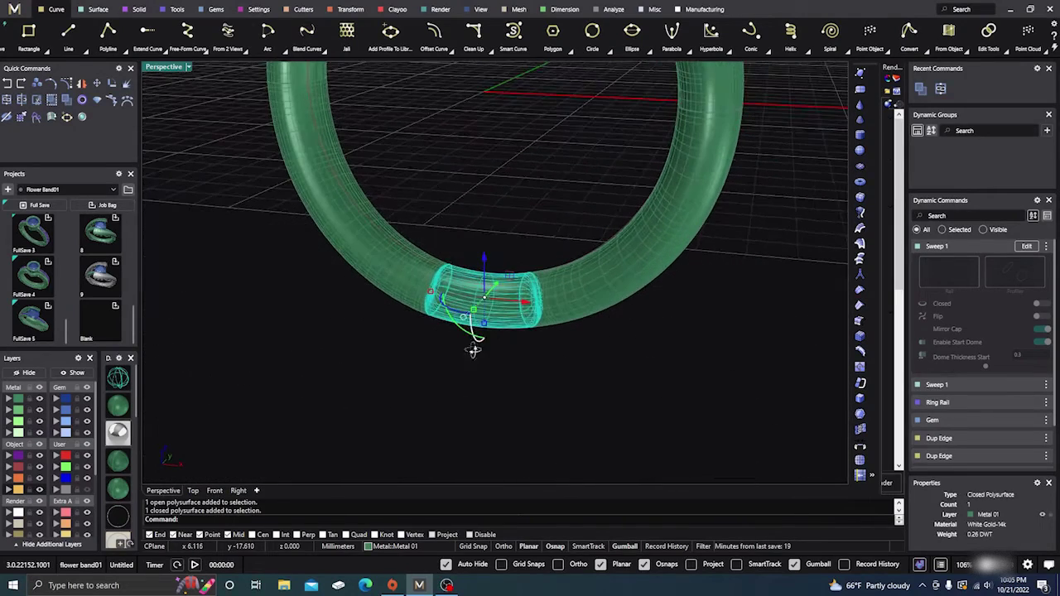
click(126, 84)
click(421, 356)
Step: Switch the viewport to wireframe display and hide both wrapped band halves to isolate the exploded bridge
scroll(439, 323, up, 5)
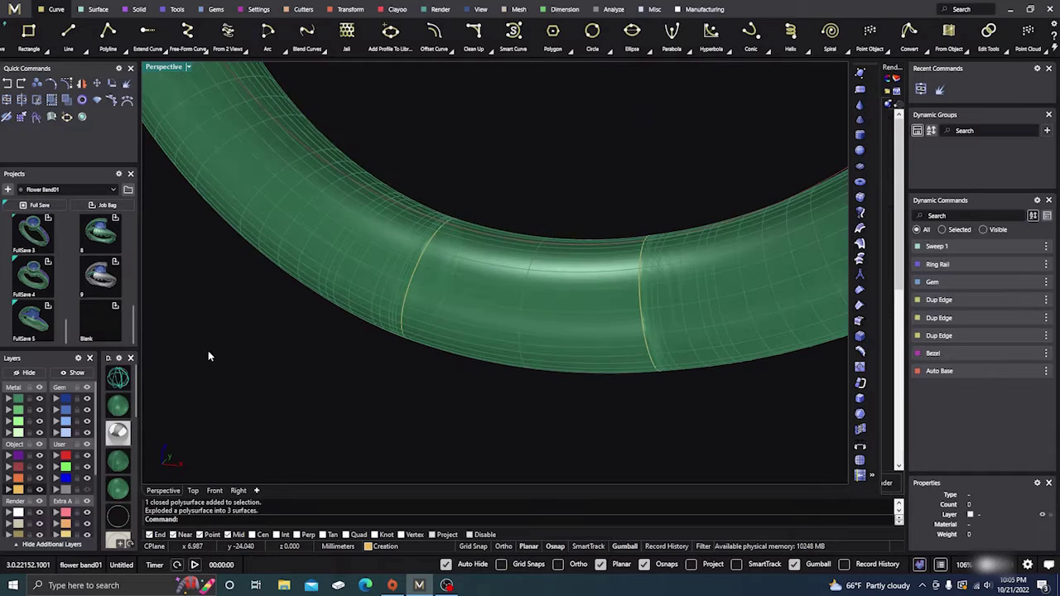
click(121, 378)
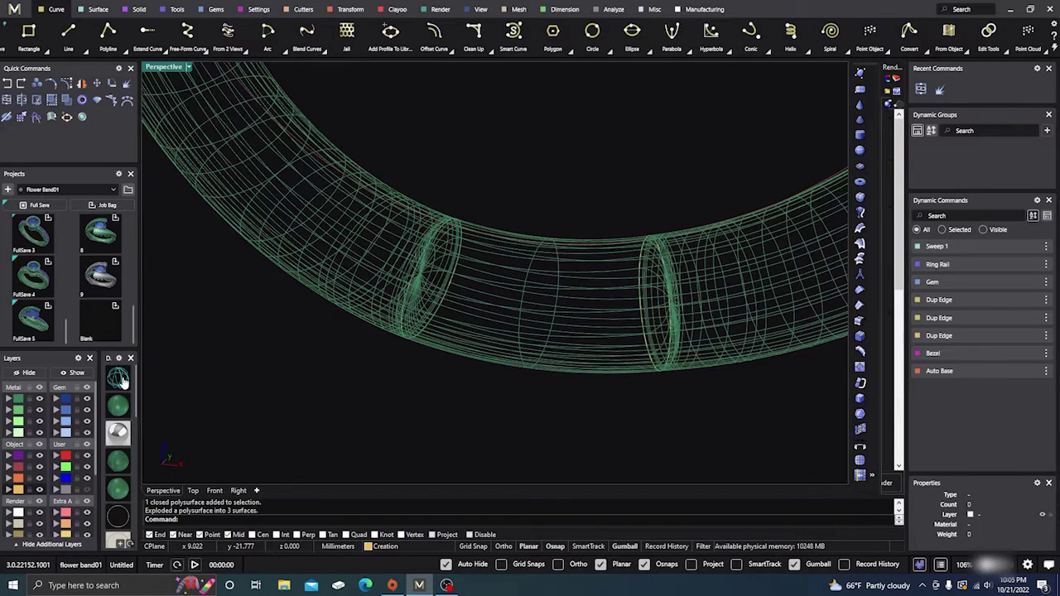
click(439, 283)
click(478, 165)
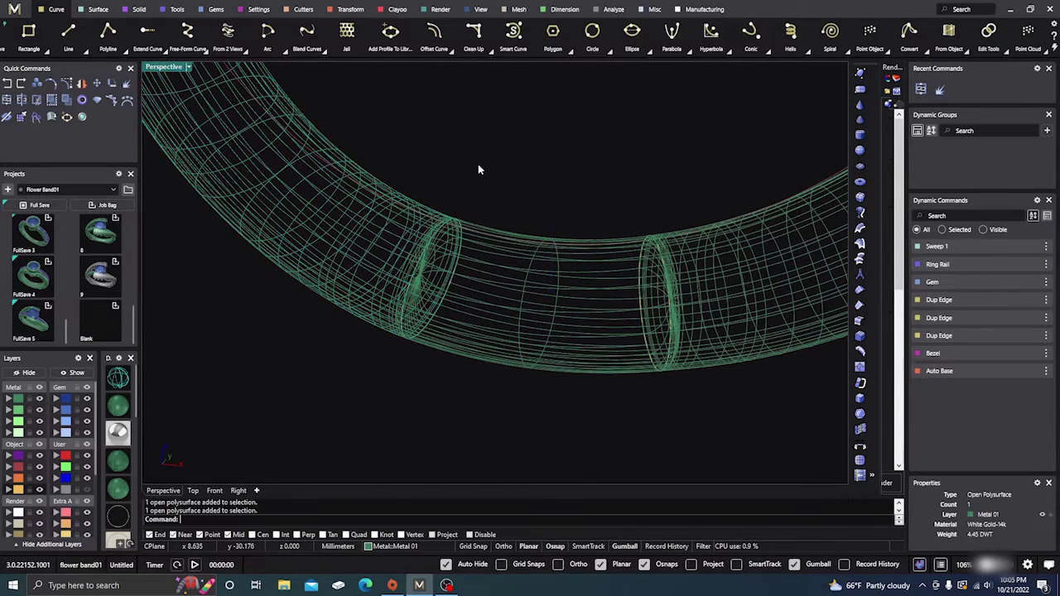
click(467, 288)
click(437, 284)
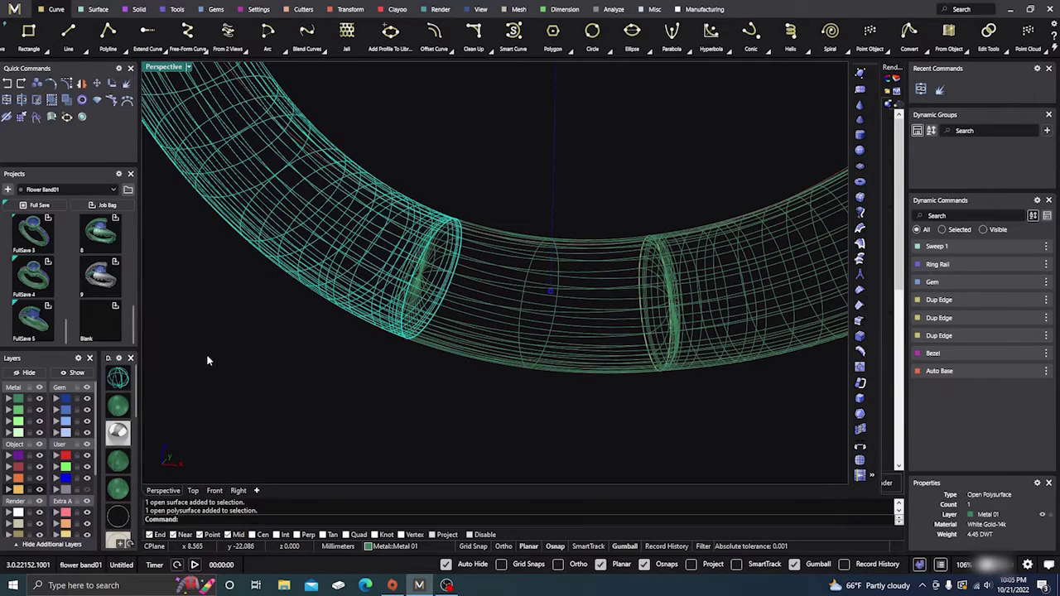
click(25, 372)
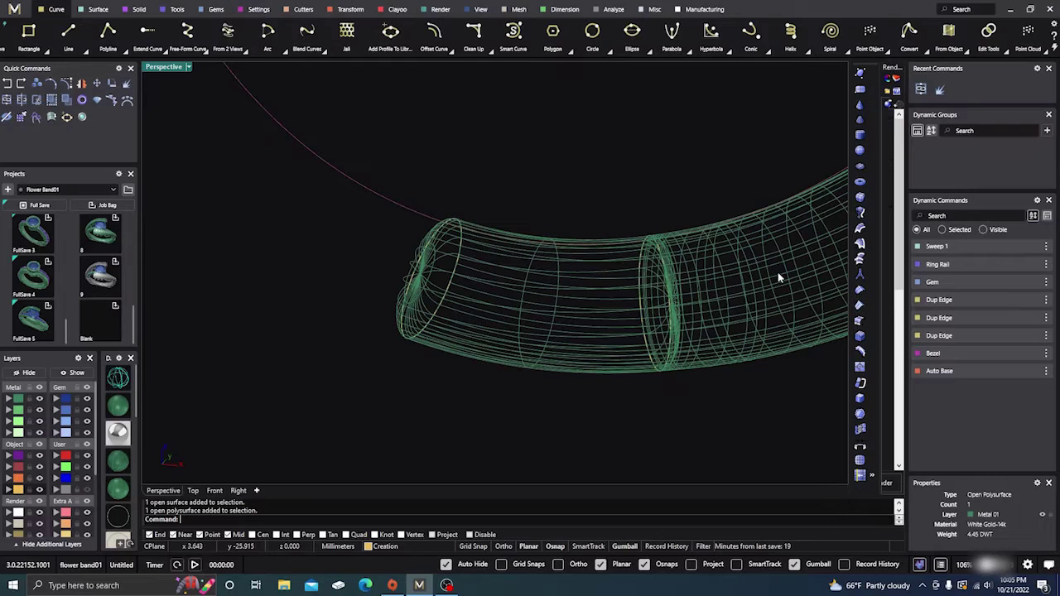
click(778, 277)
click(25, 373)
right_drag(197, 420, 262, 423)
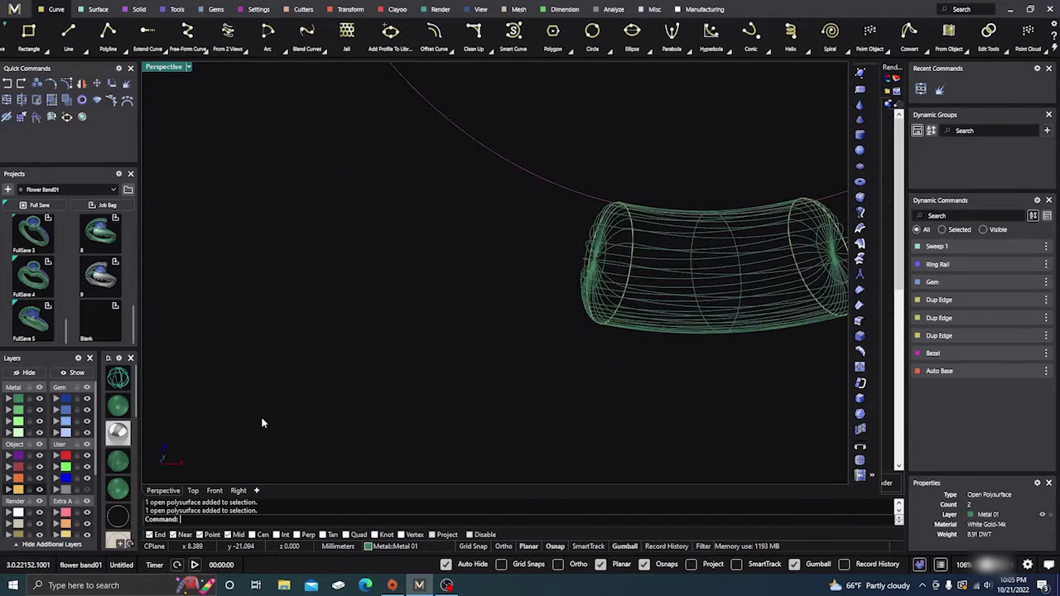
Step: Delete the cap surfaces at both ends of the bridge and show all hidden objects again
ctrl+shift+click(616, 252)
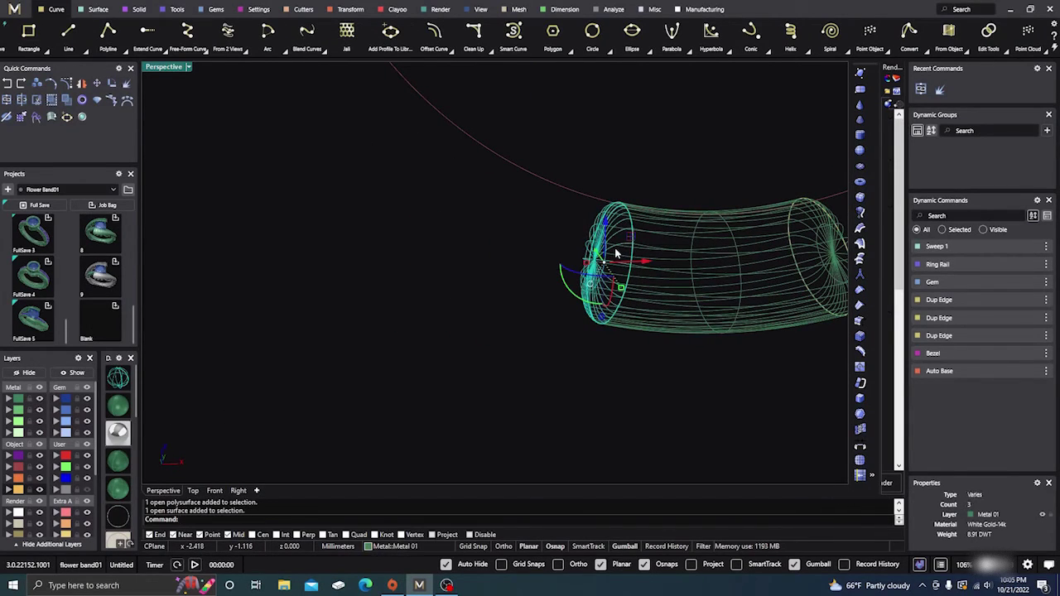
key(Delete)
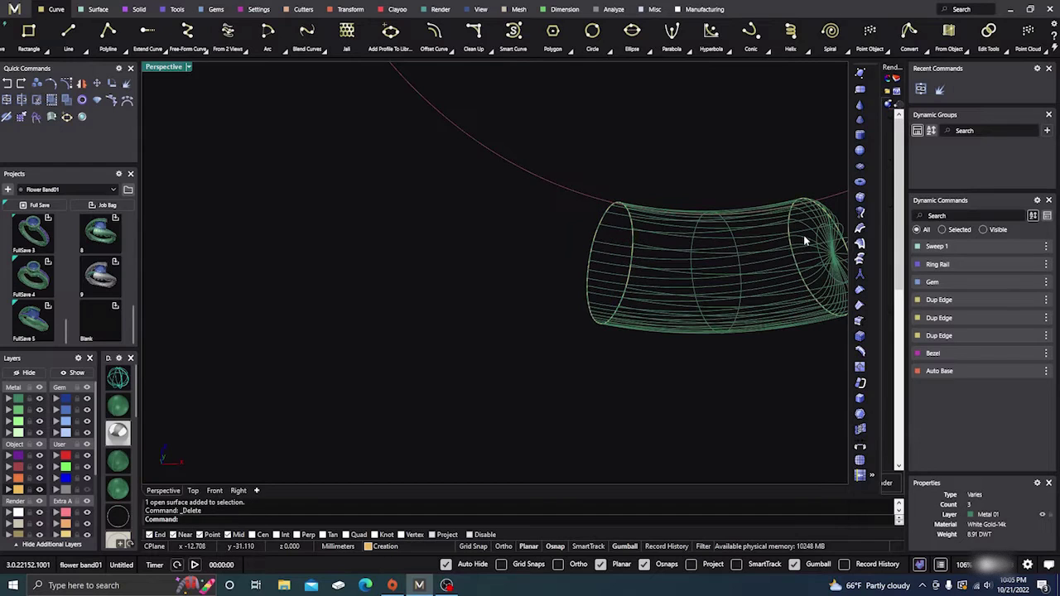
click(75, 373)
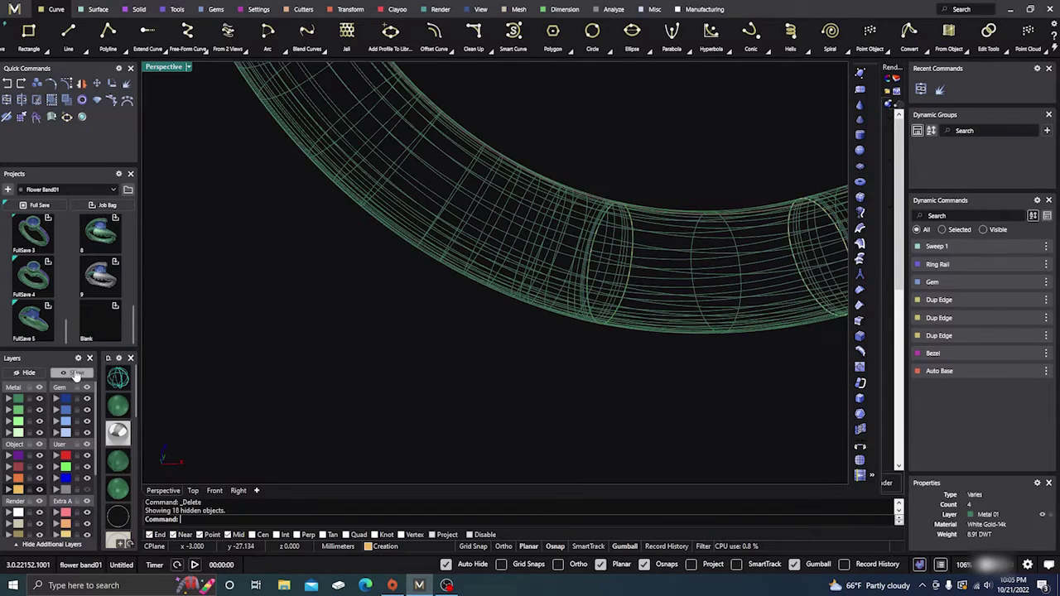
Step: Join the uncapped bridge surface with both wrapped band halves into one closed shank
scroll(370, 326, down, 5)
click(497, 313)
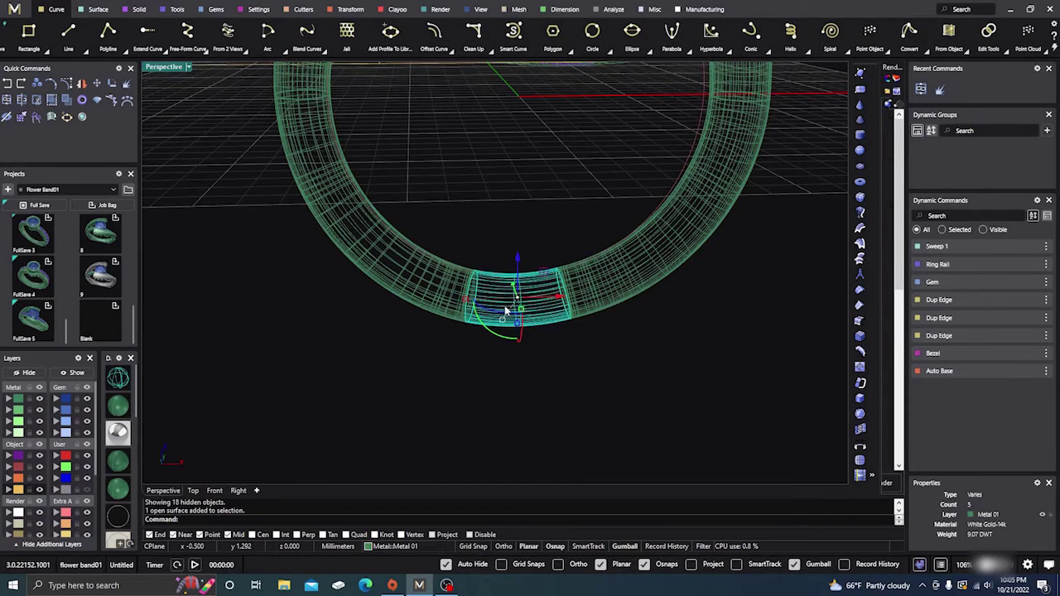
shift+click(627, 282)
shift+click(402, 301)
scroll(425, 393, down, 7)
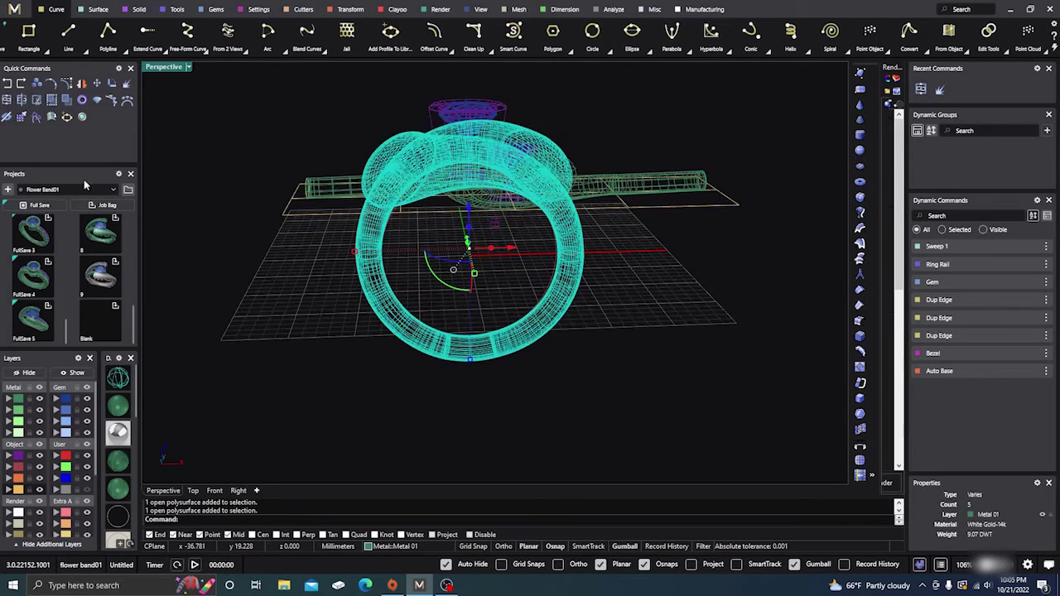
click(7, 100)
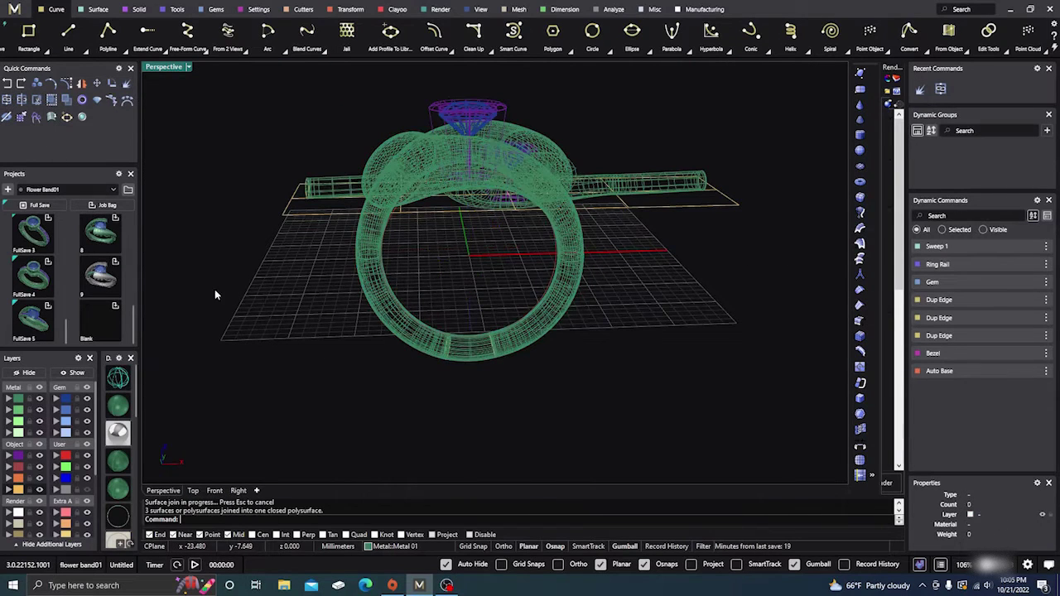
click(381, 323)
scroll(685, 308, down, 3)
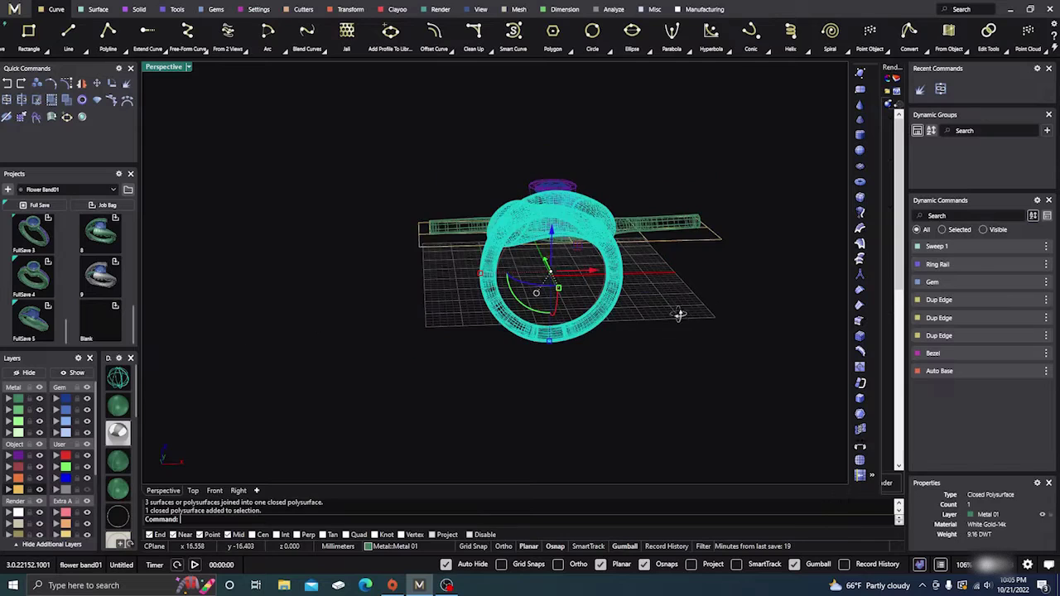
right_drag(679, 310, 671, 352)
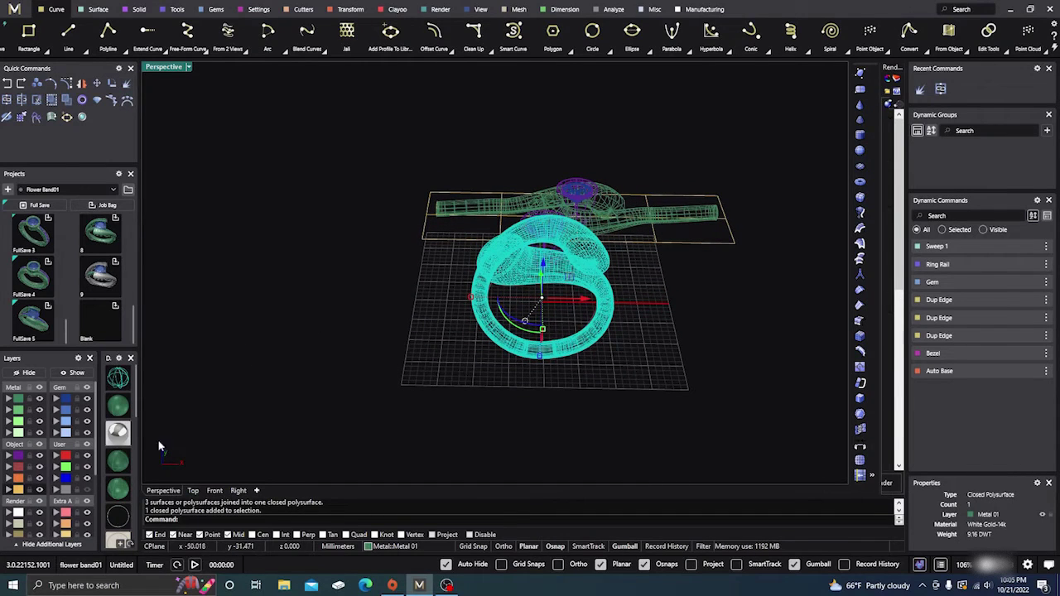
Step: Switch the viewport to the rendered display and hide the flat band layout with its gem, bezel and curves
click(117, 433)
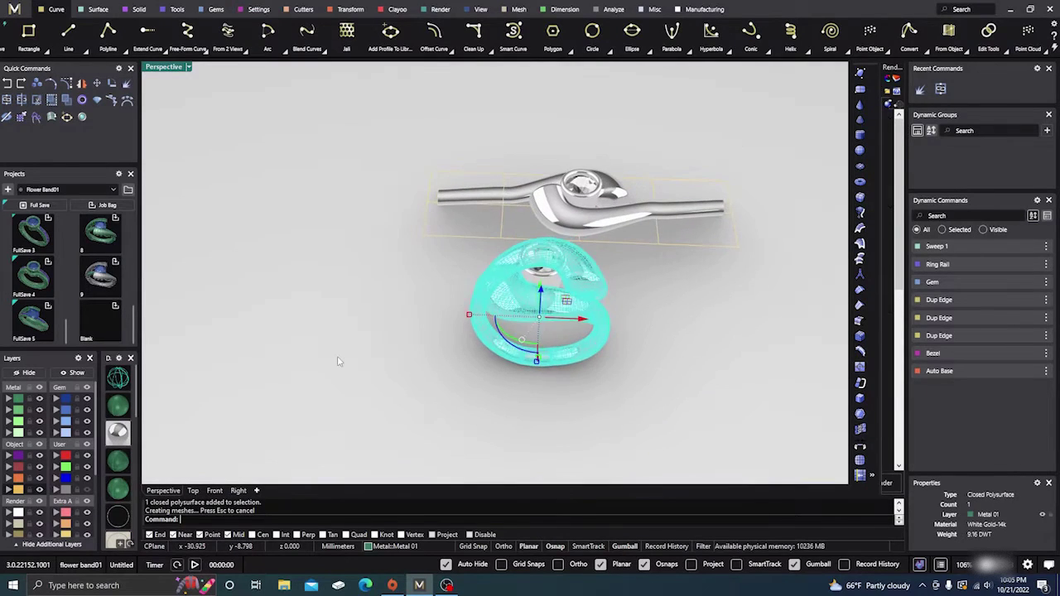
click(389, 359)
right_drag(390, 359, 392, 407)
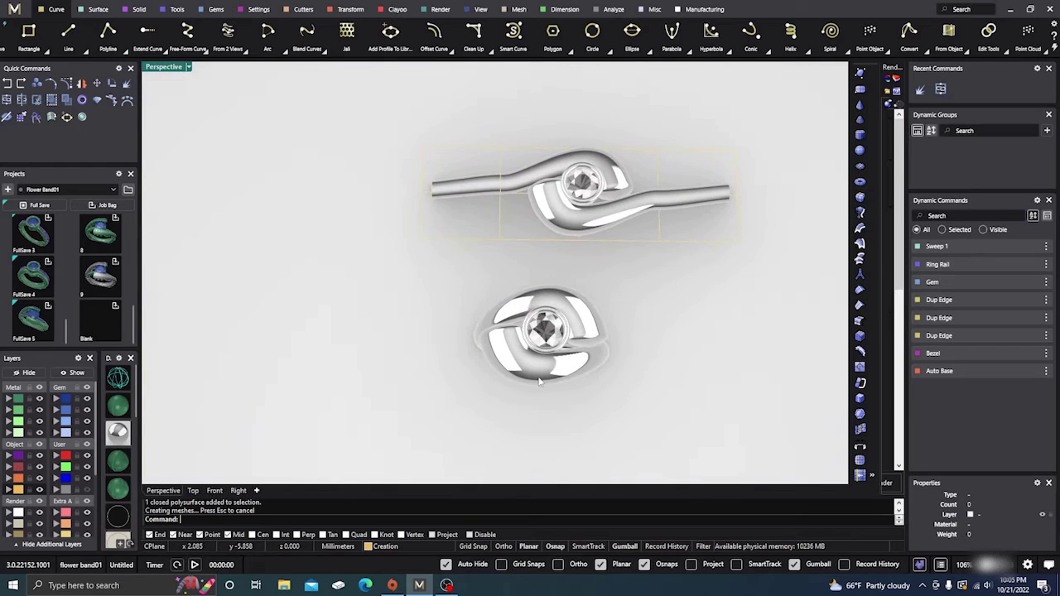
scroll(484, 359, down, 2)
drag(417, 202, 699, 308)
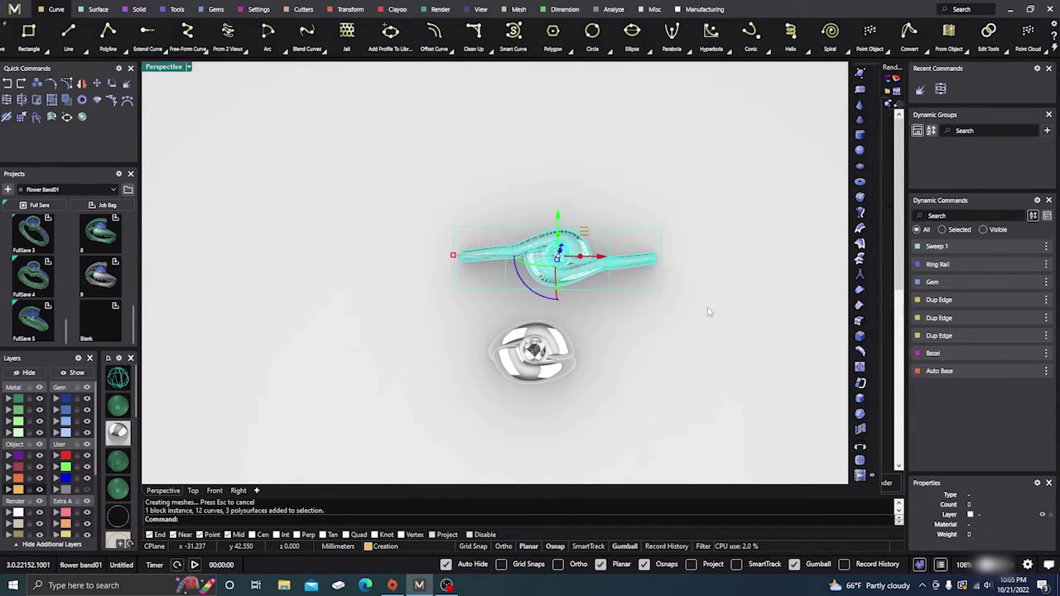
click(29, 374)
Step: Examine the rendered ring from above and from oblique angles, including the bezel and the bridged shank
right_drag(506, 403, 534, 379)
scroll(547, 342, up, 8)
scroll(534, 379, down, 2)
right_drag(530, 297, 536, 342)
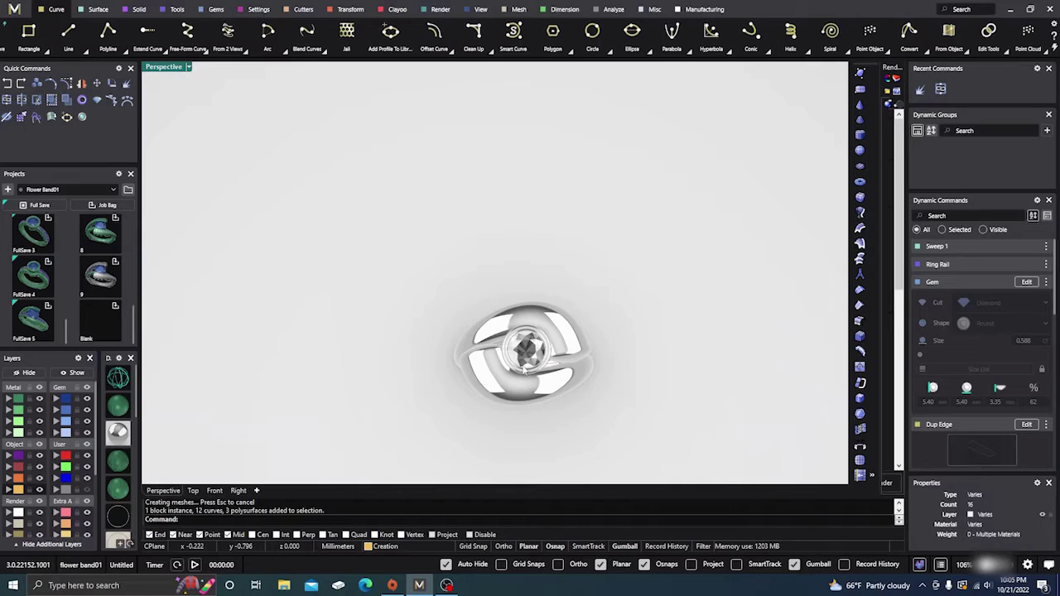
scroll(524, 371, up, 2)
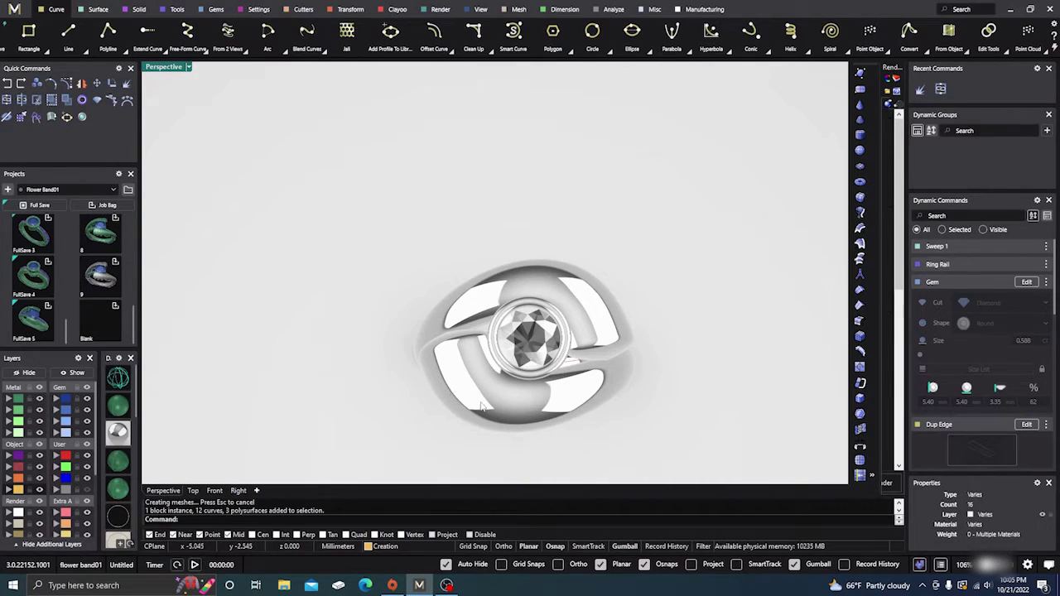
right_drag(480, 405, 452, 300)
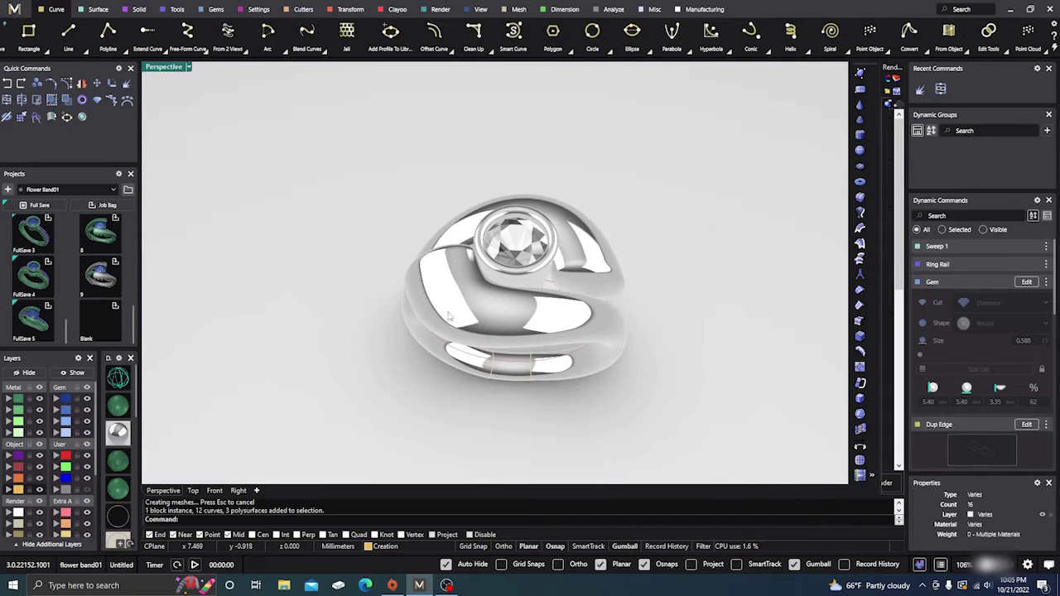
right_drag(550, 337, 489, 361)
scroll(519, 291, down, 3)
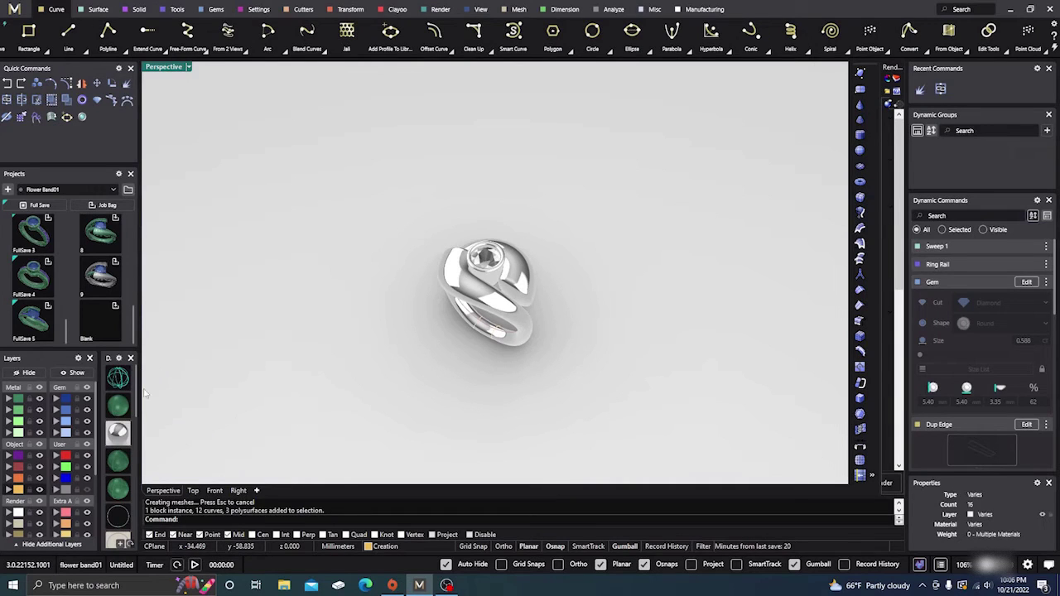
scroll(457, 50, up, 7)
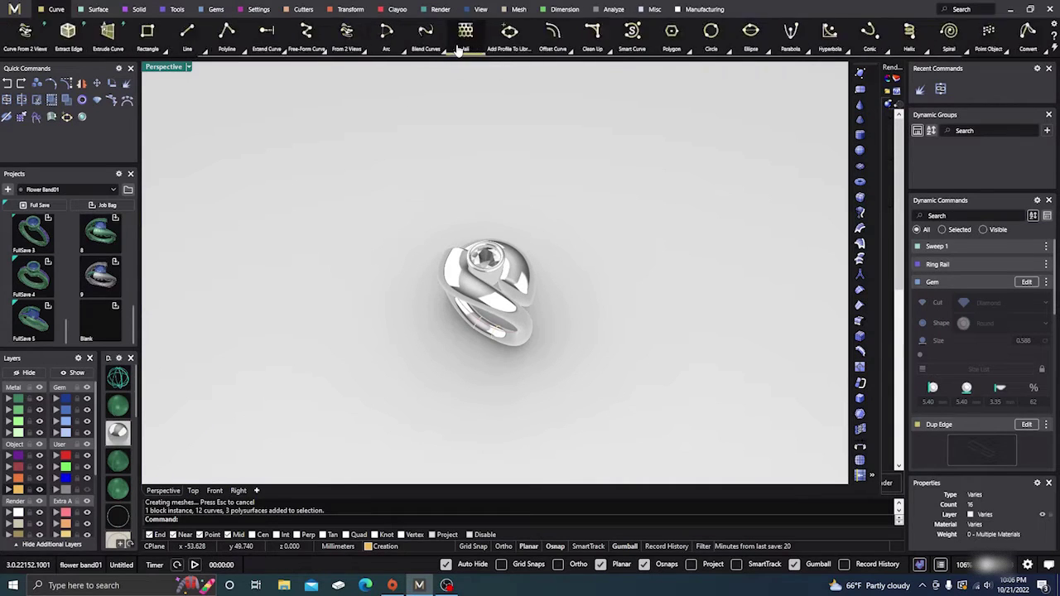
scroll(457, 49, up, 3)
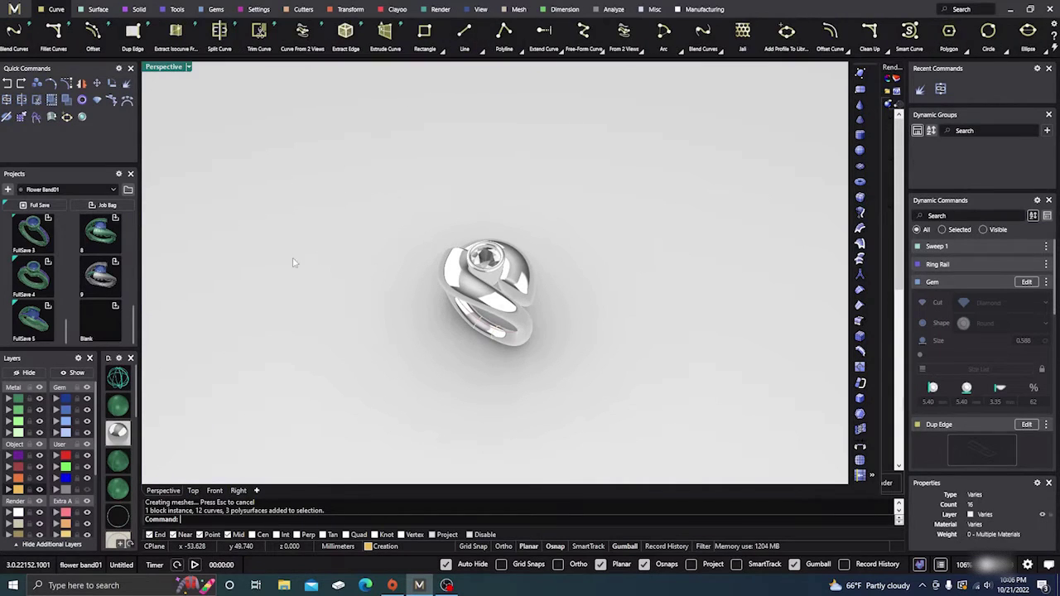
Step: Return the viewport to the shaded layer-colour display and view the complete ring at an angle
click(117, 405)
right_drag(385, 313, 414, 316)
scroll(574, 329, up, 8)
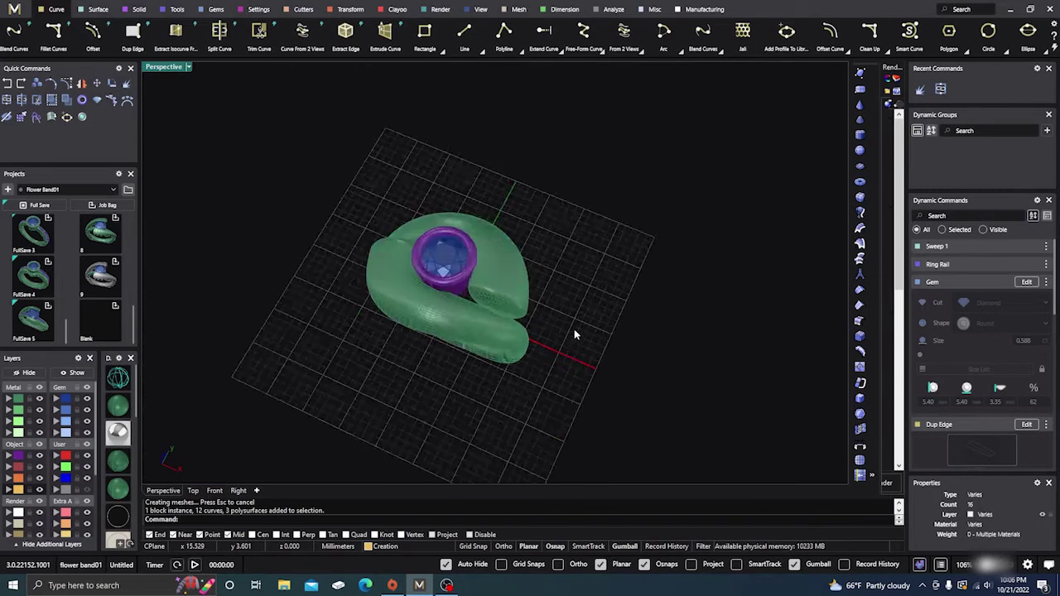
mouse_move(574, 329)
right_down()
mouse_move(554, 348)
mouse_move(573, 326)
right_up()
scroll(574, 327, down, 4)
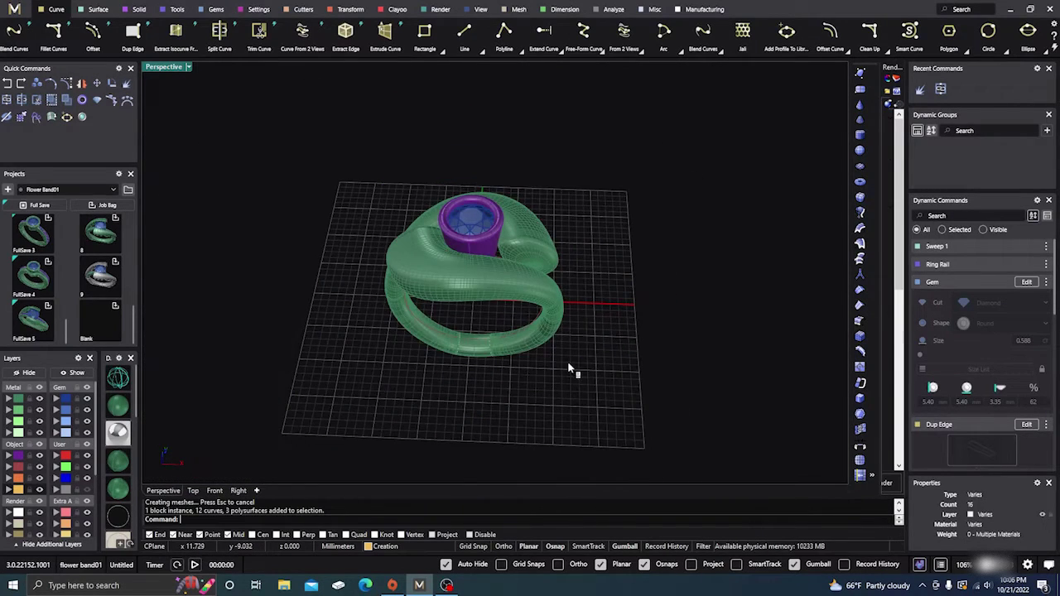